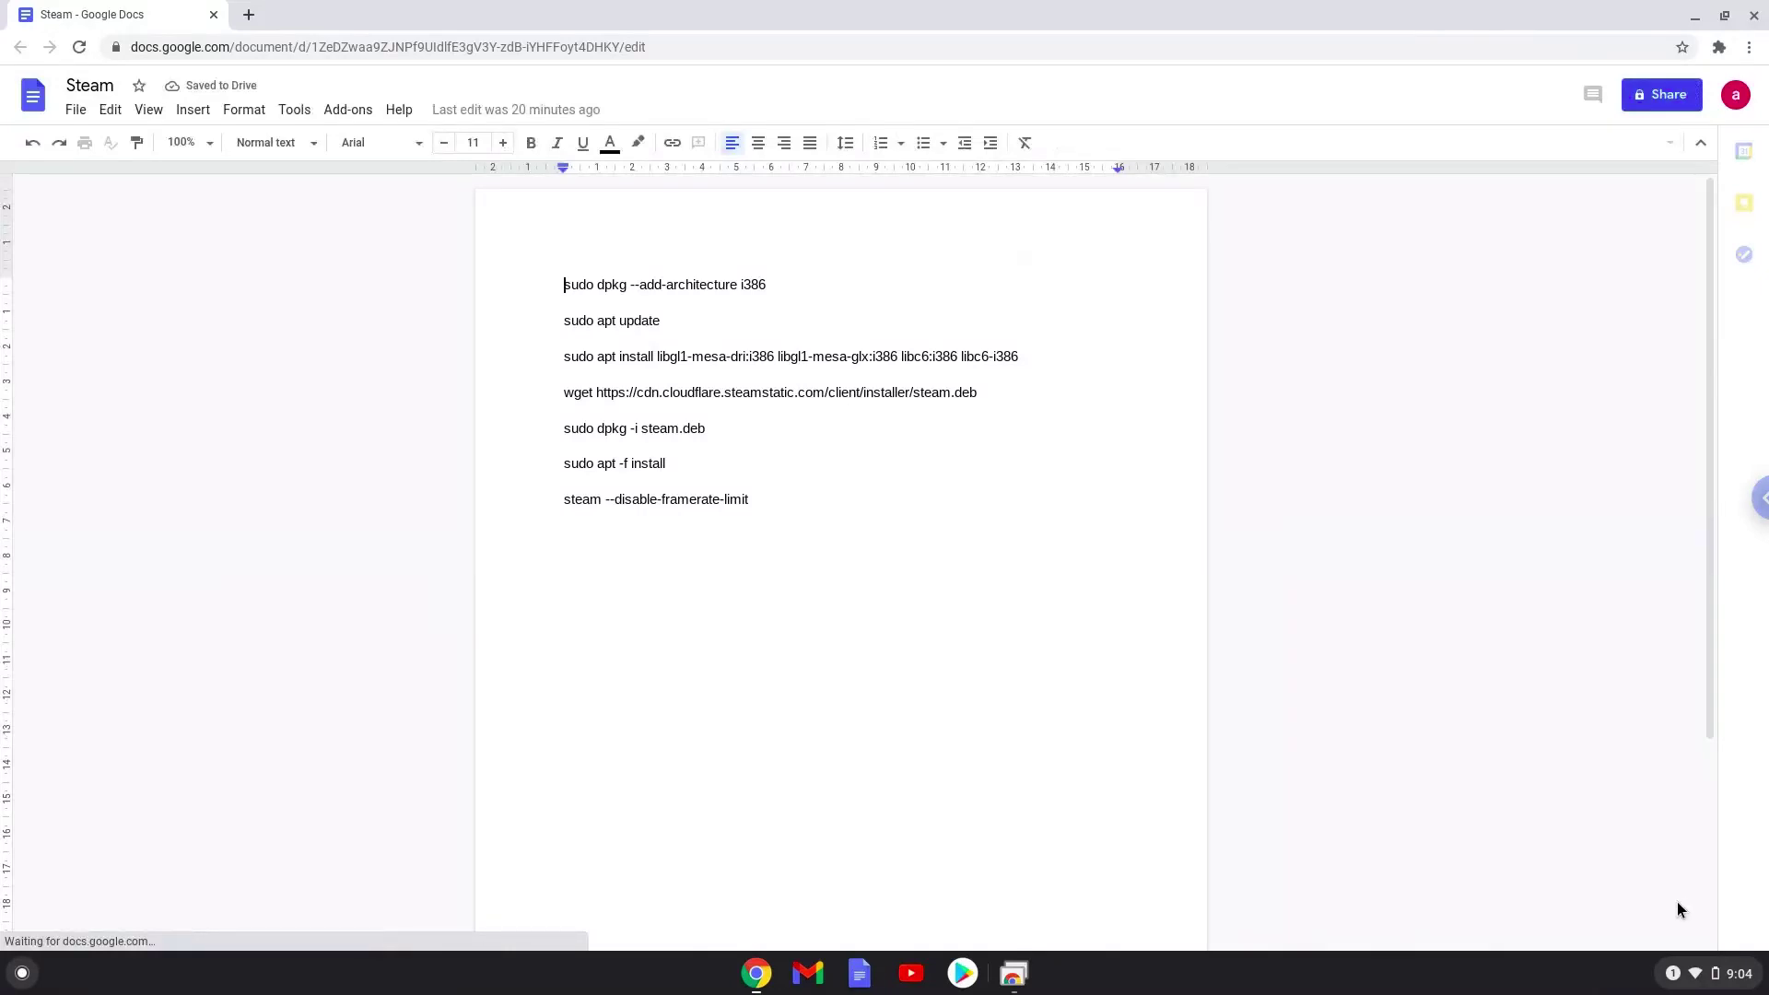
- Open the Chromebook's Settings from quick settings and go to the Linux (Beta) page
left_click(1721, 978)
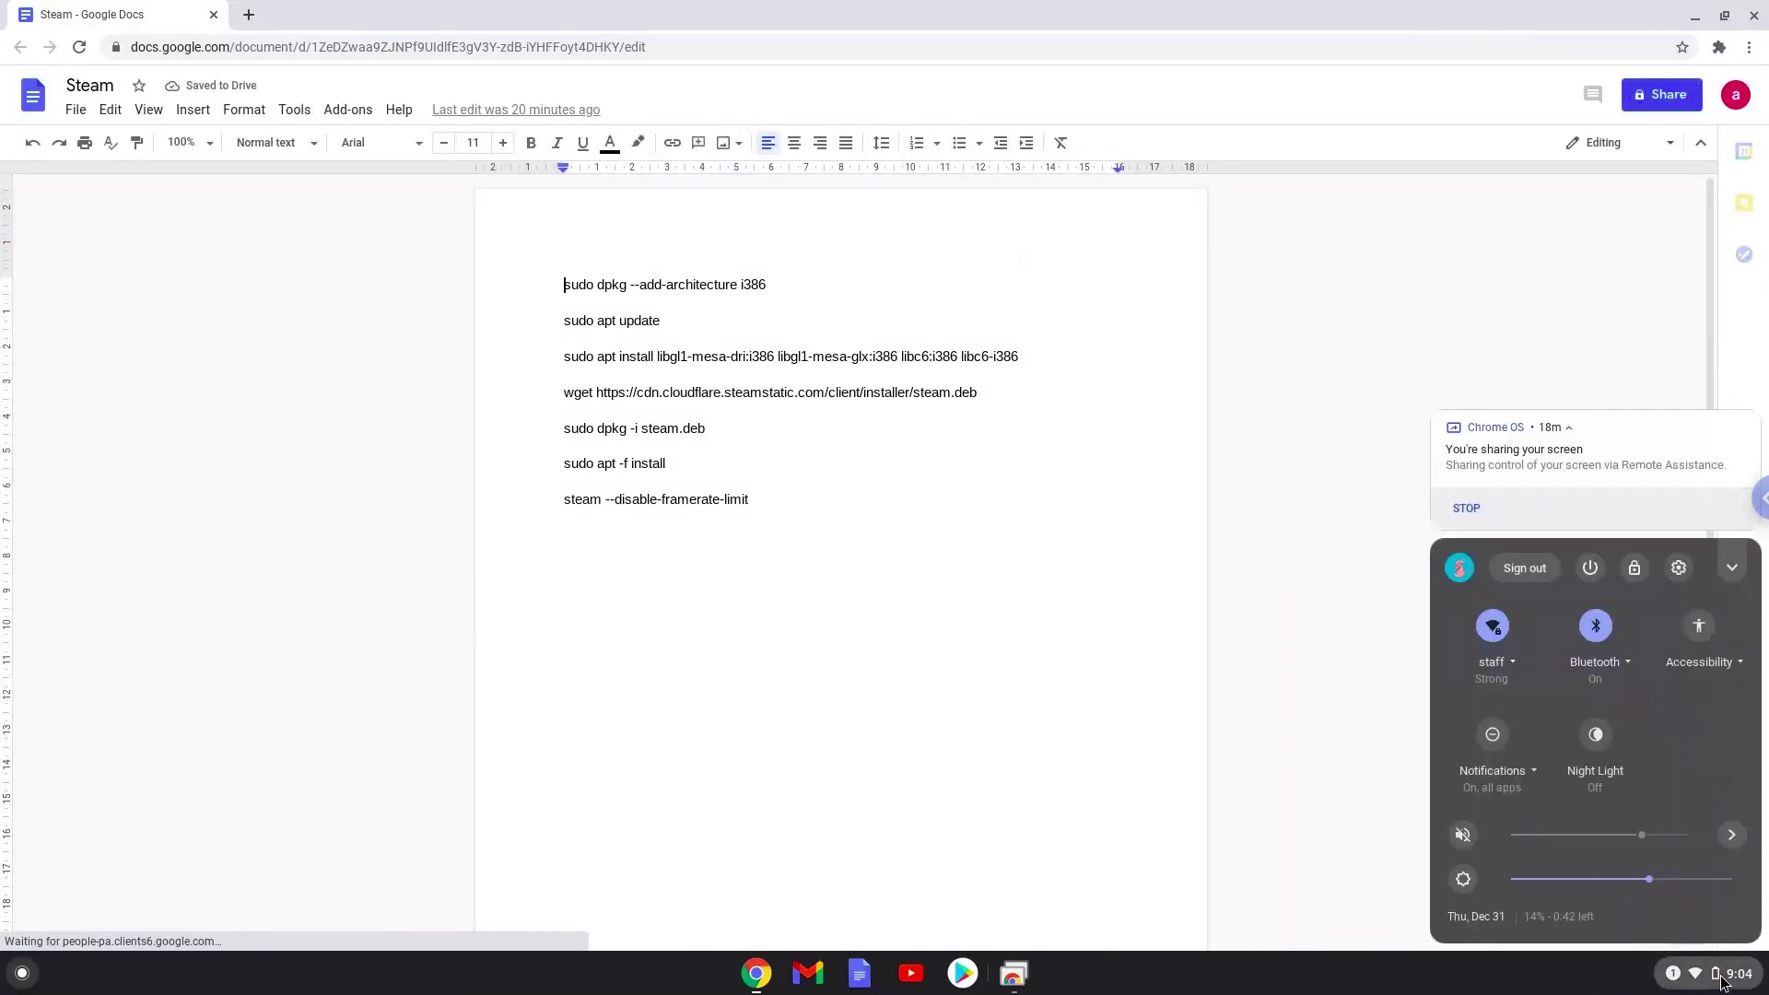
left_click(1679, 567)
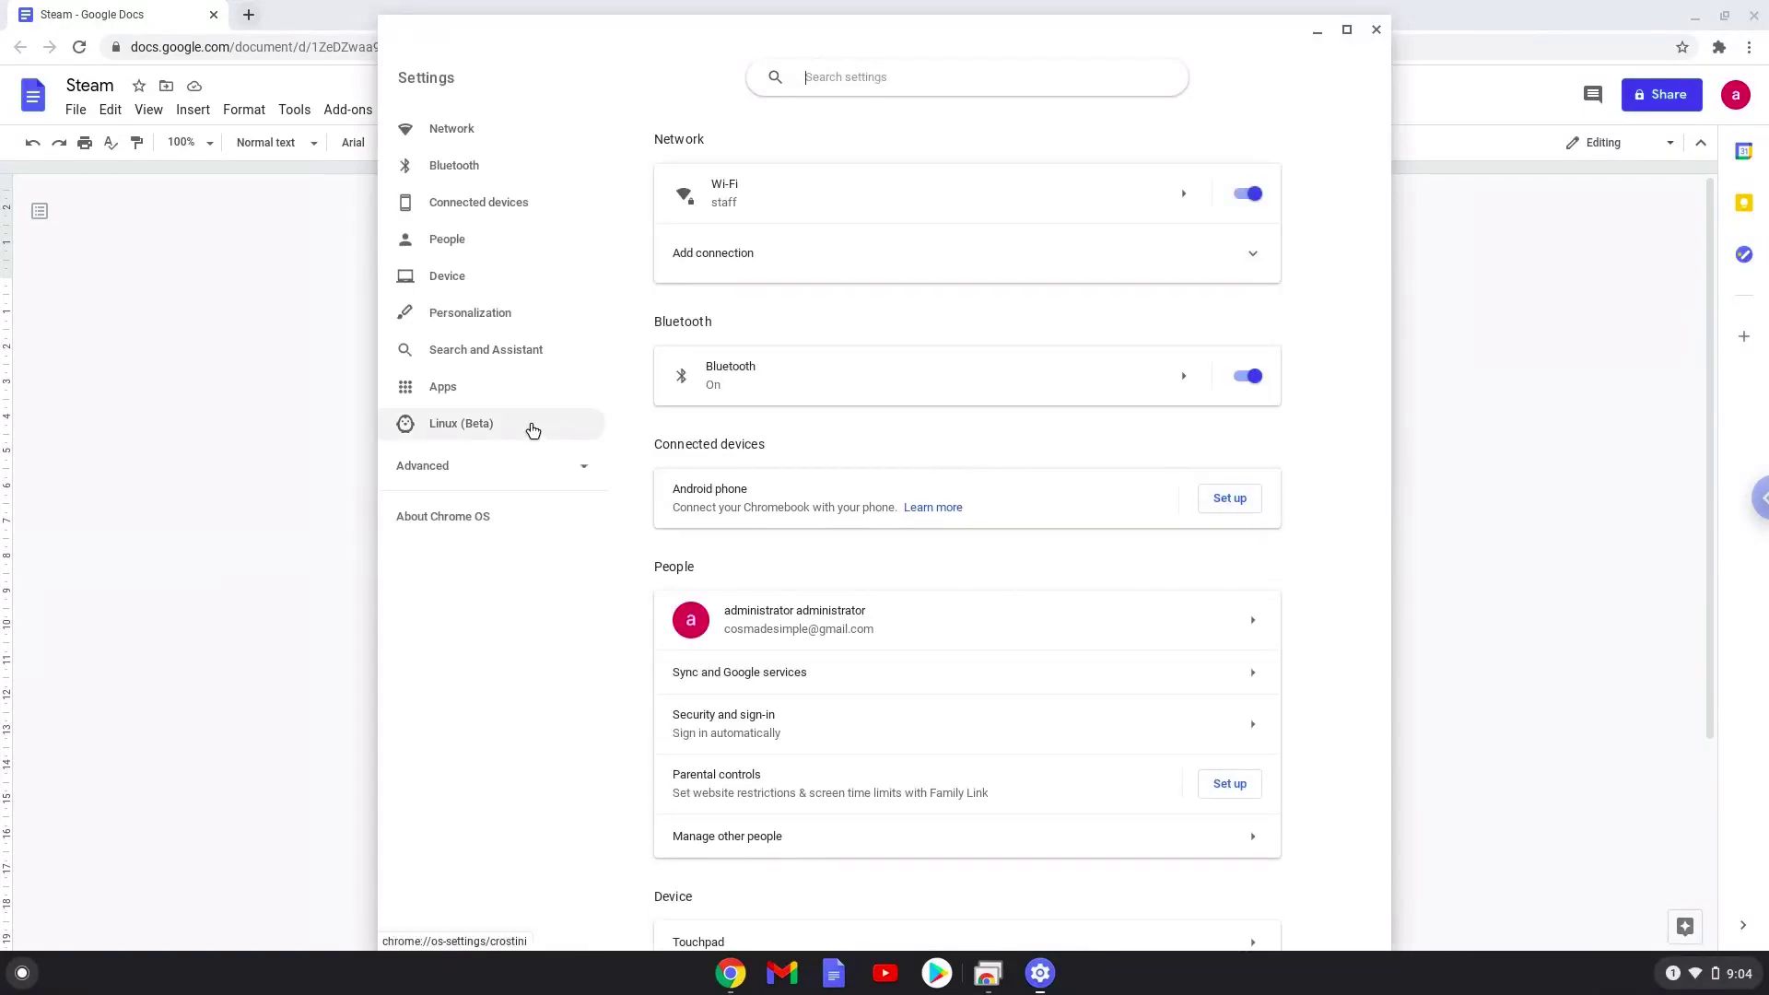
left_click(532, 430)
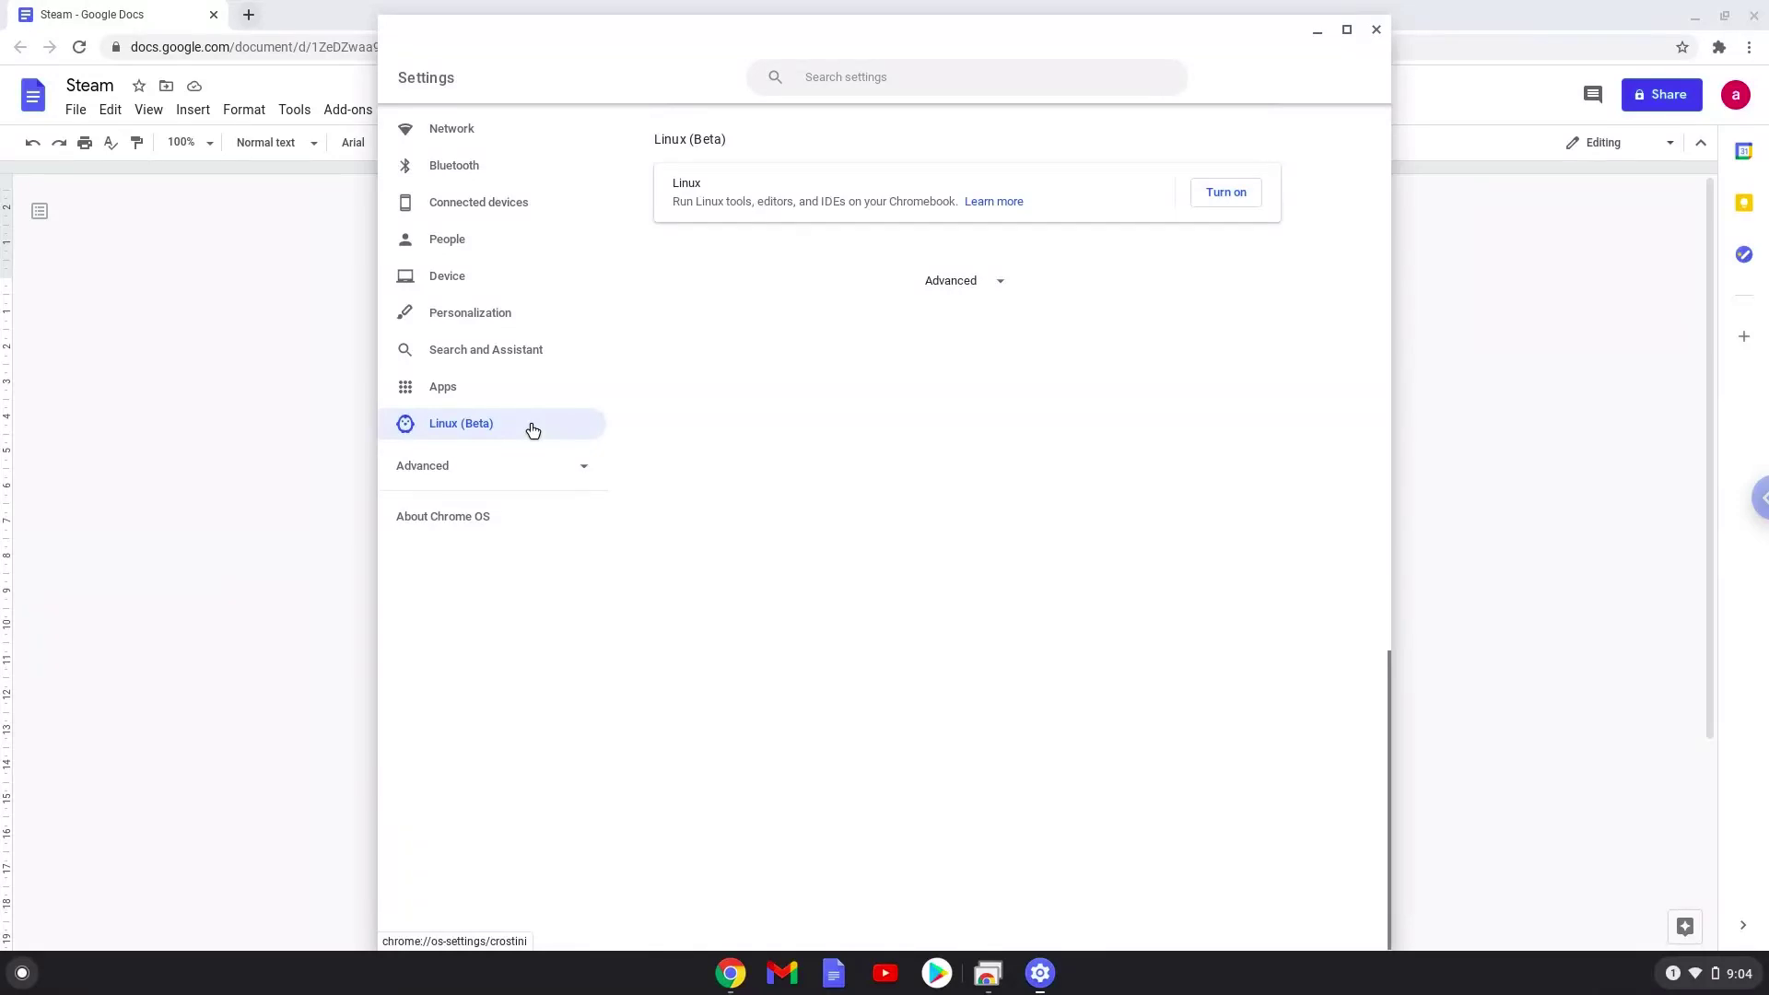
- Turn on Linux (Beta) through the Next and Install setup, then close the terminal that appears
left_click(1219, 191)
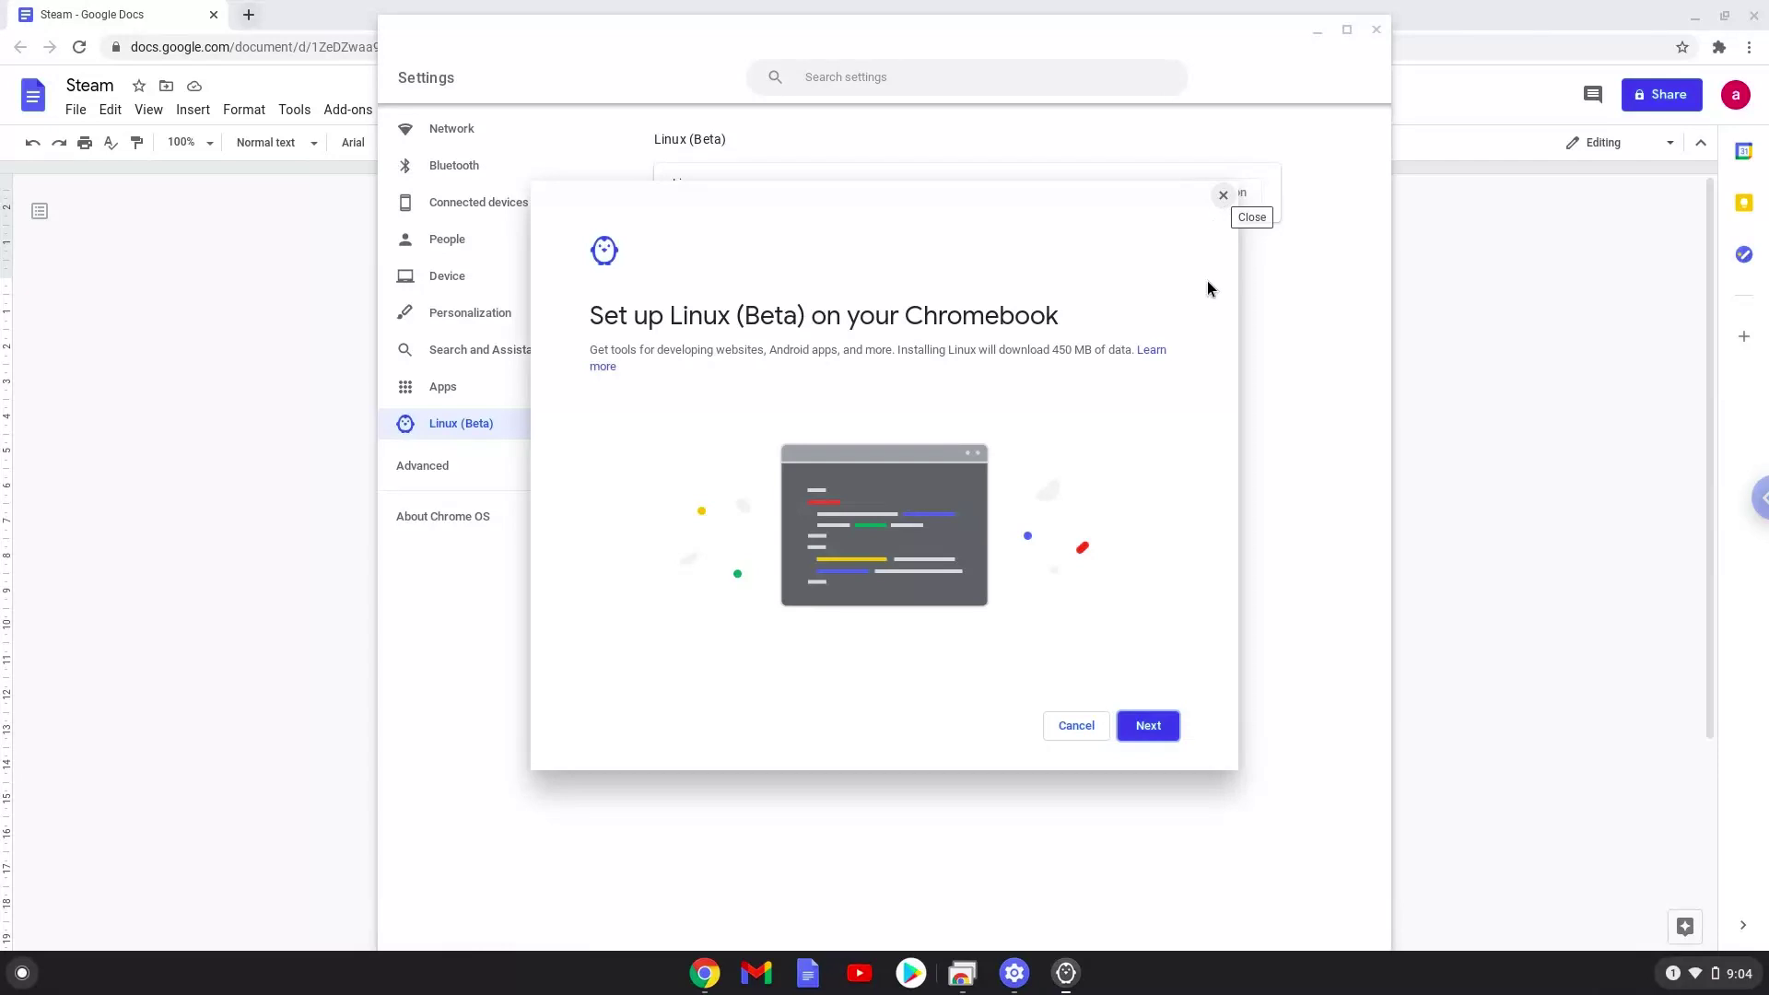
left_click(1156, 727)
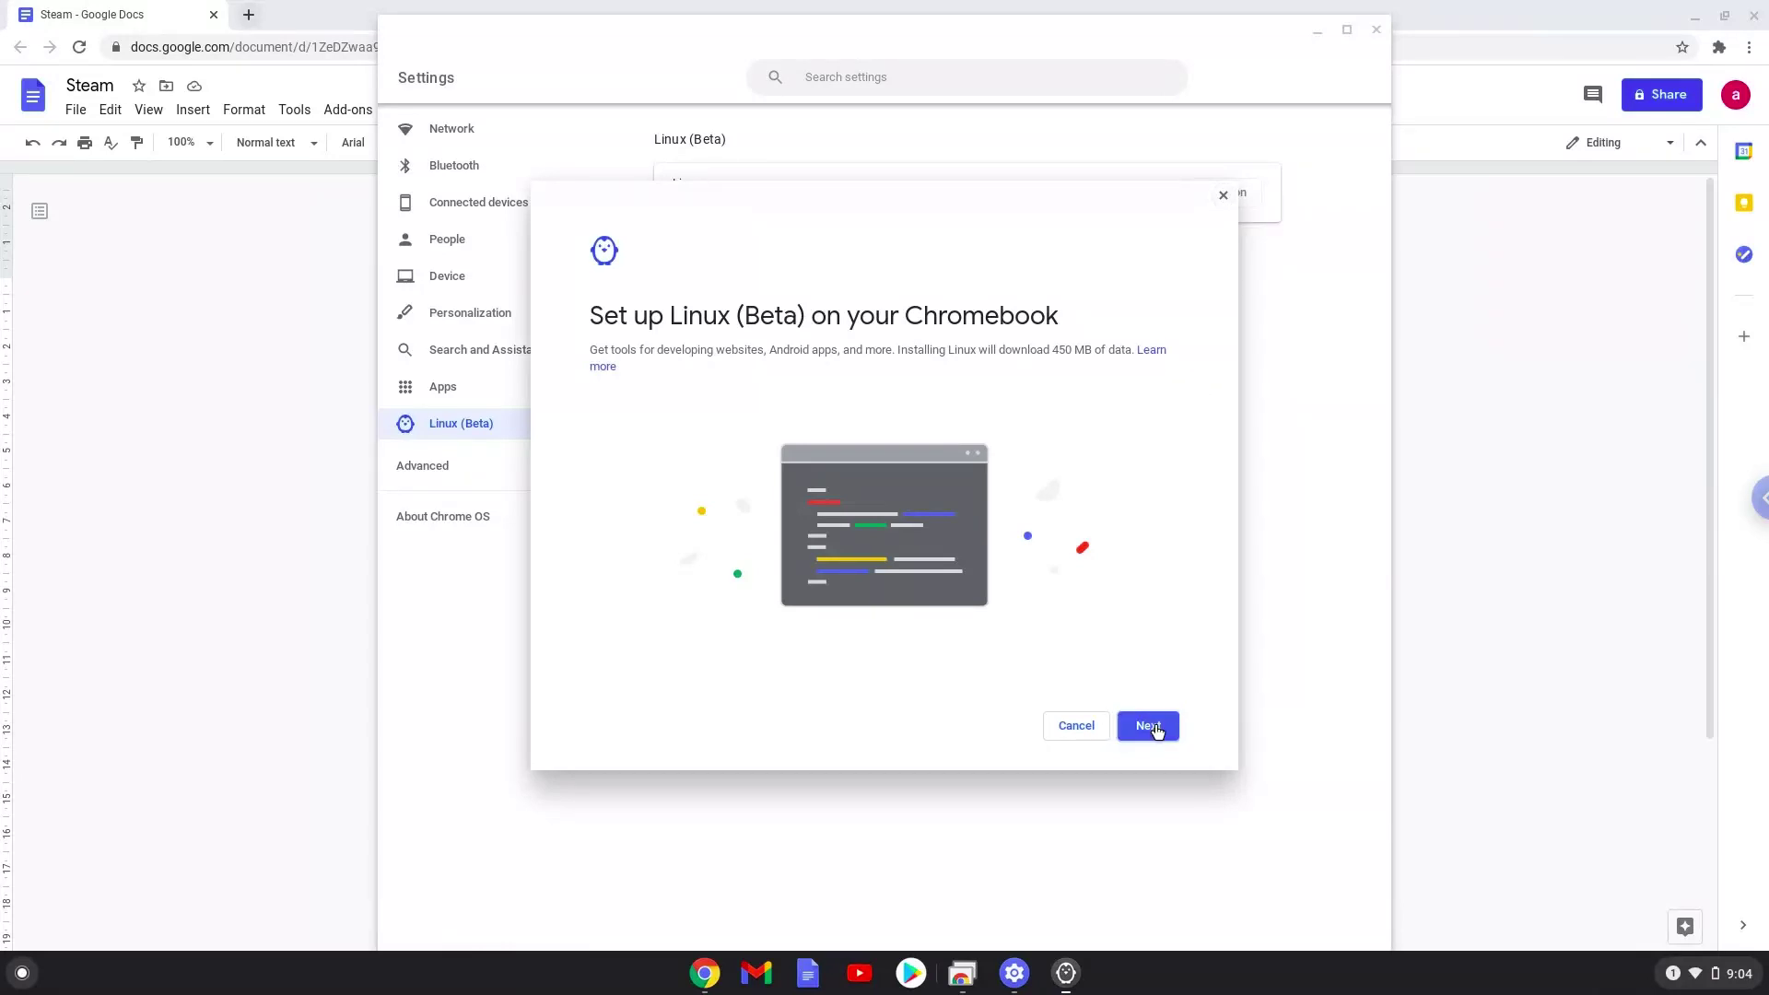
left_click(1148, 727)
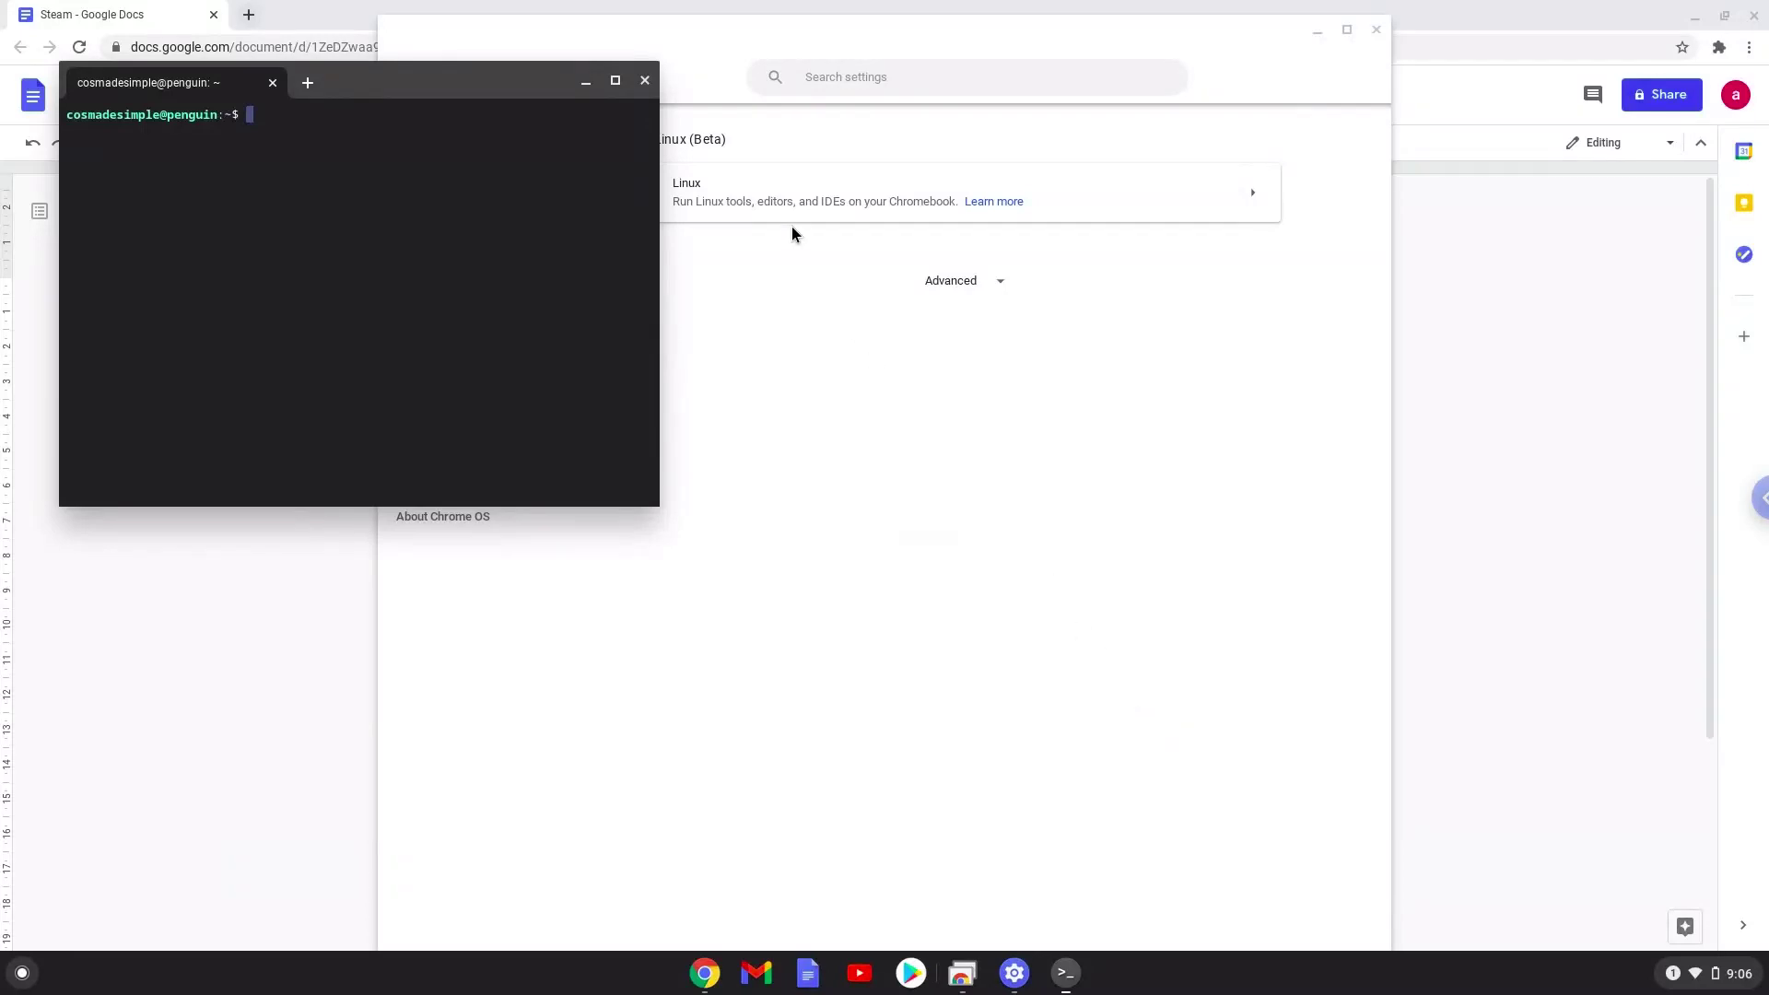
left_click(645, 80)
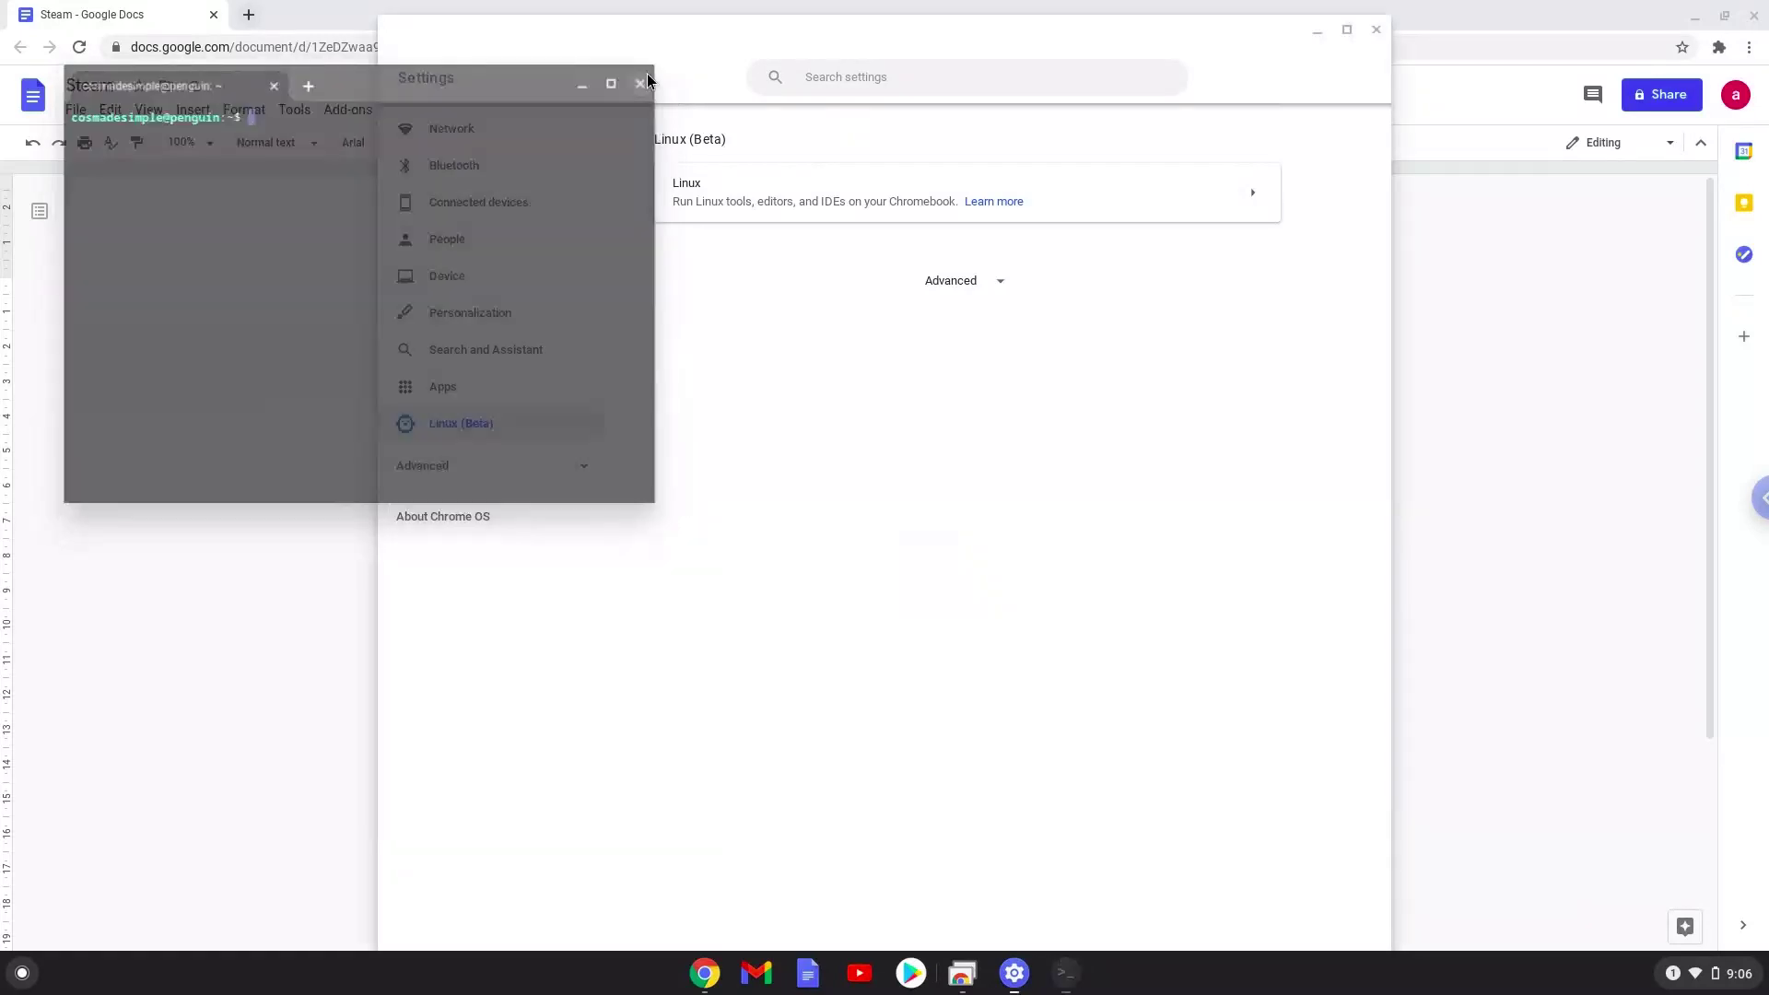
- Copy 'sudo dpkg --add-architecture i386' from the Steam doc and search the launcher for 'ter'
left_click(1377, 30)
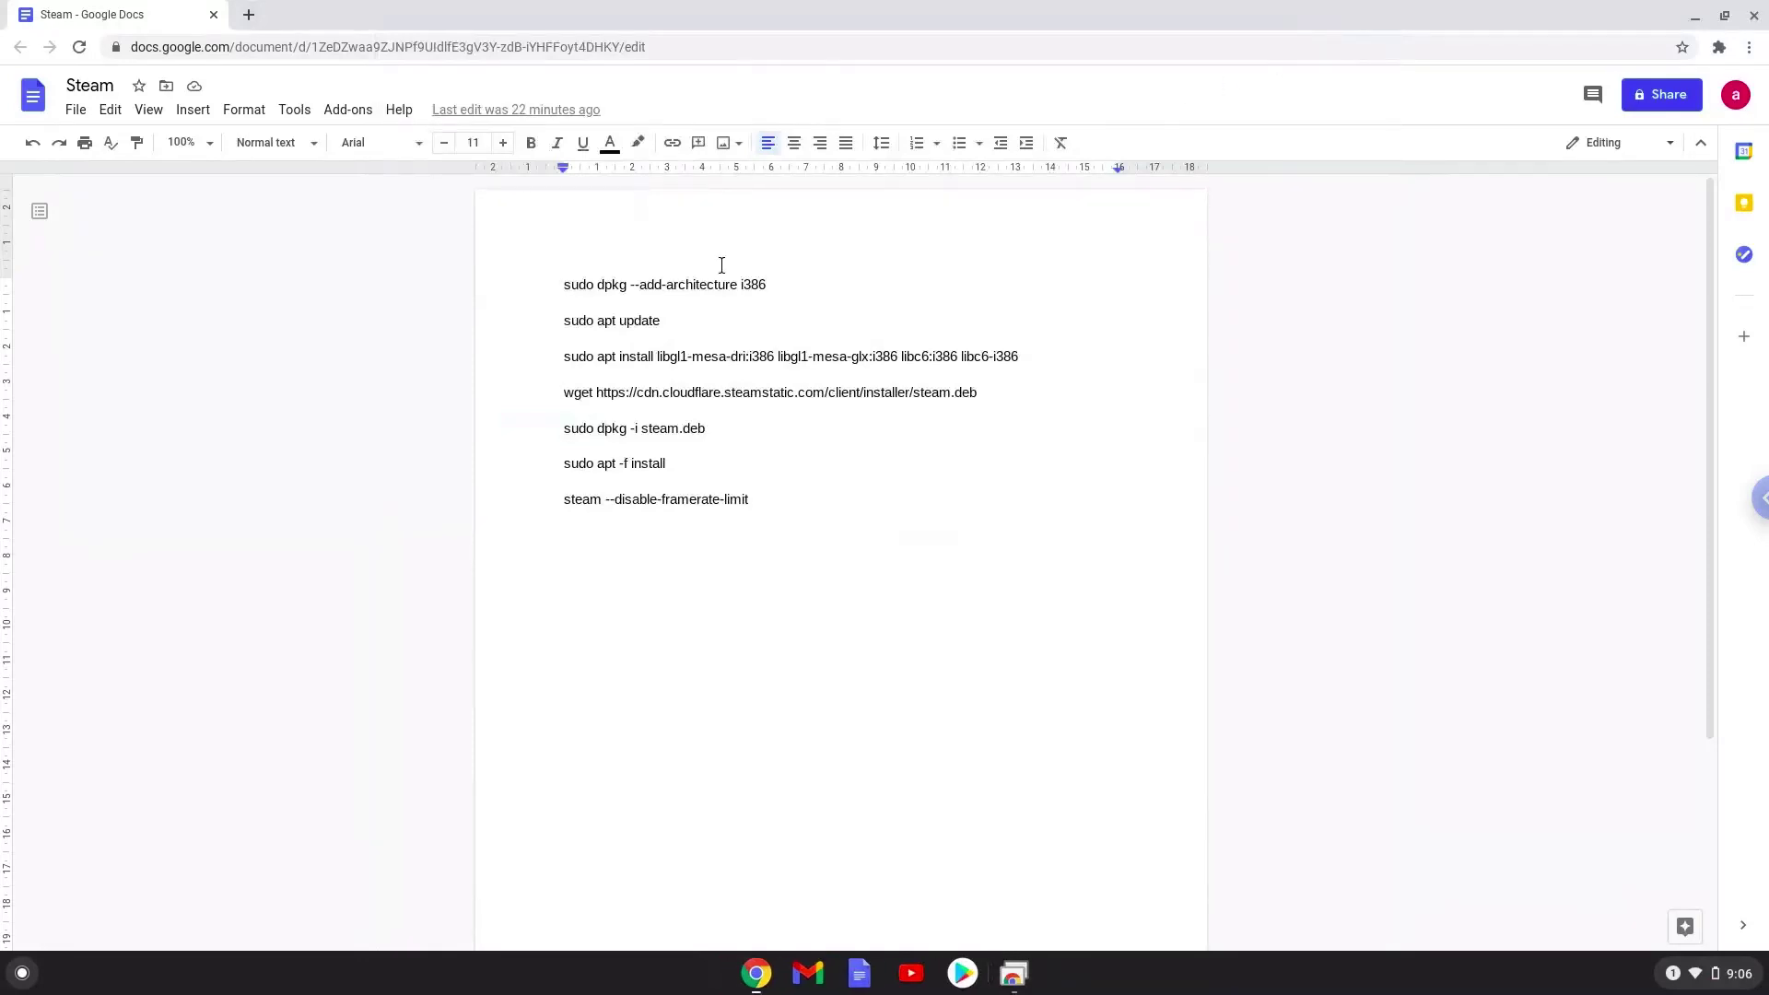
triple_click(696, 283)
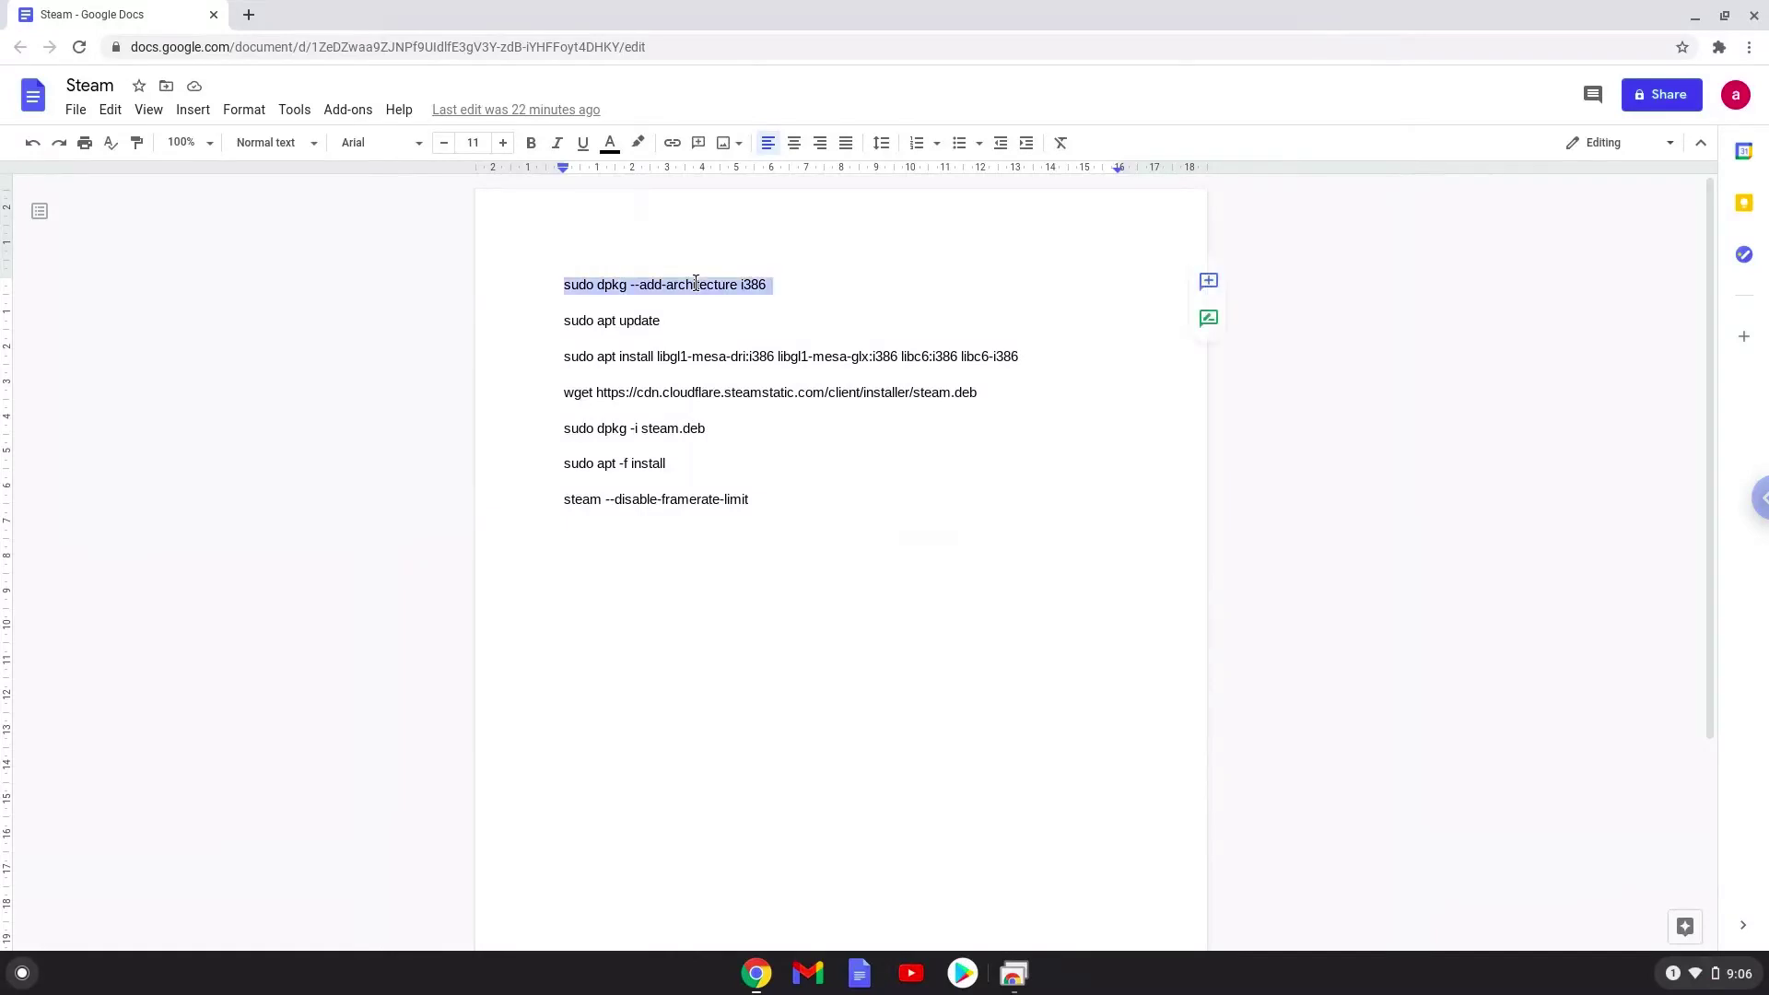
right_click(695, 282)
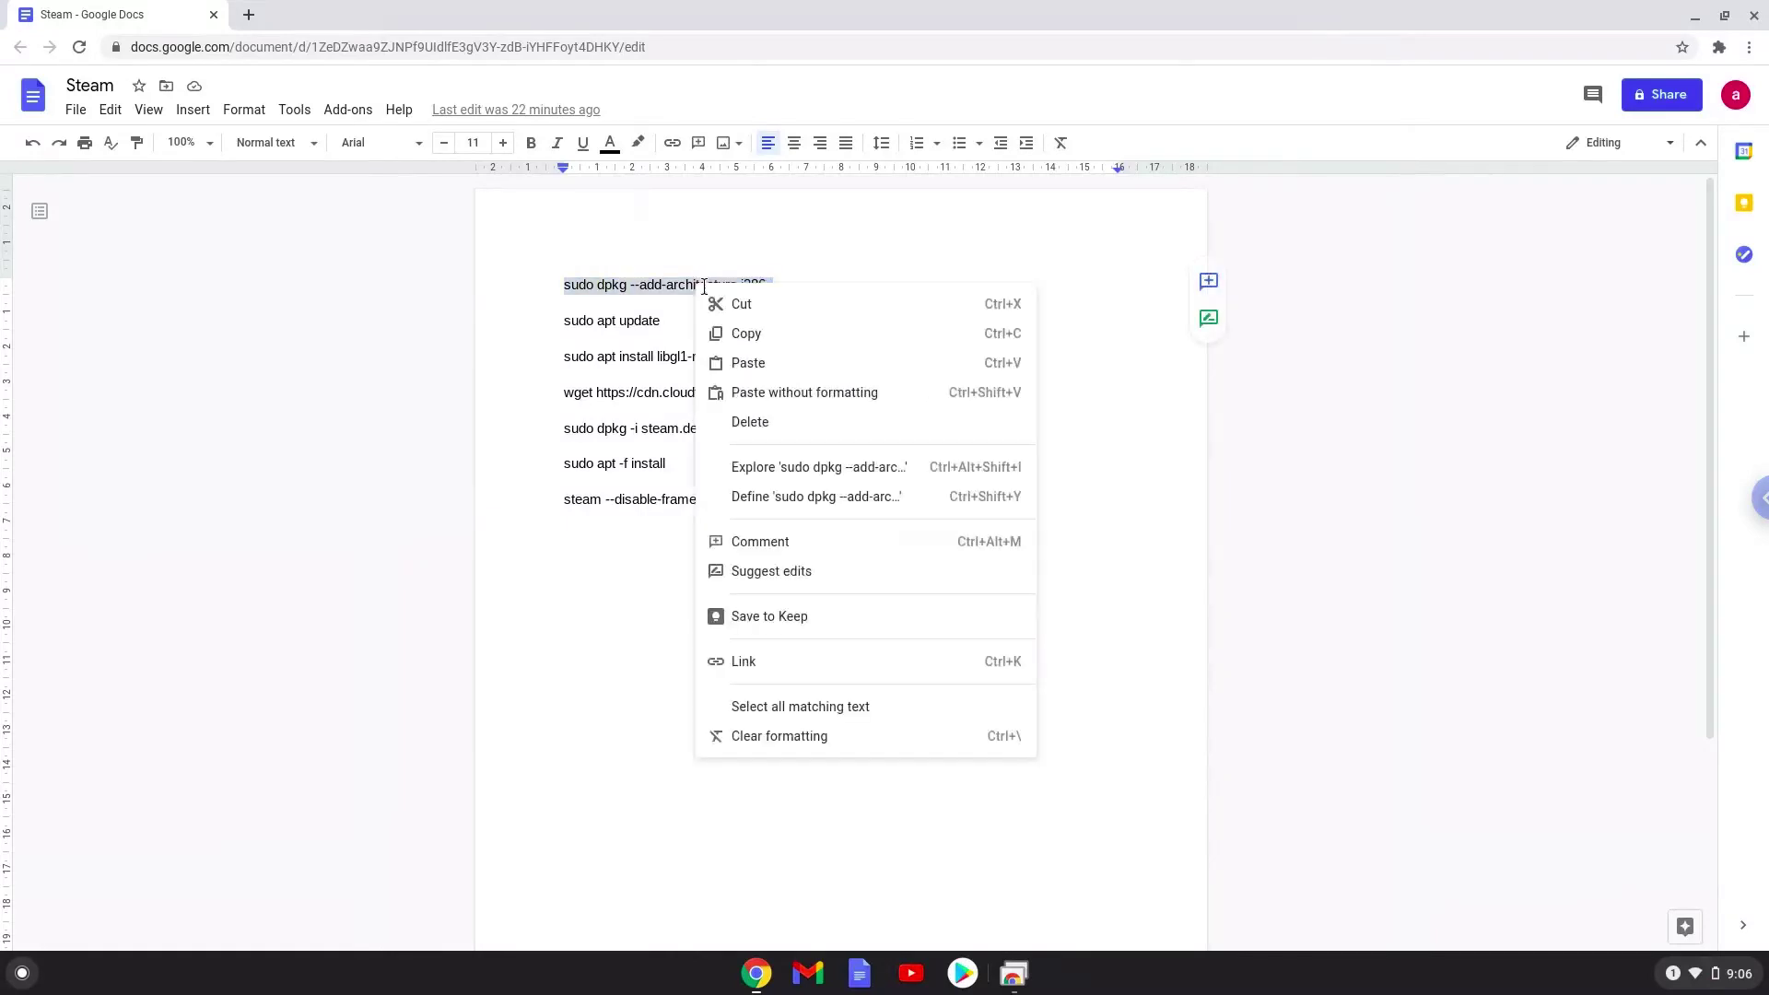
left_click(748, 331)
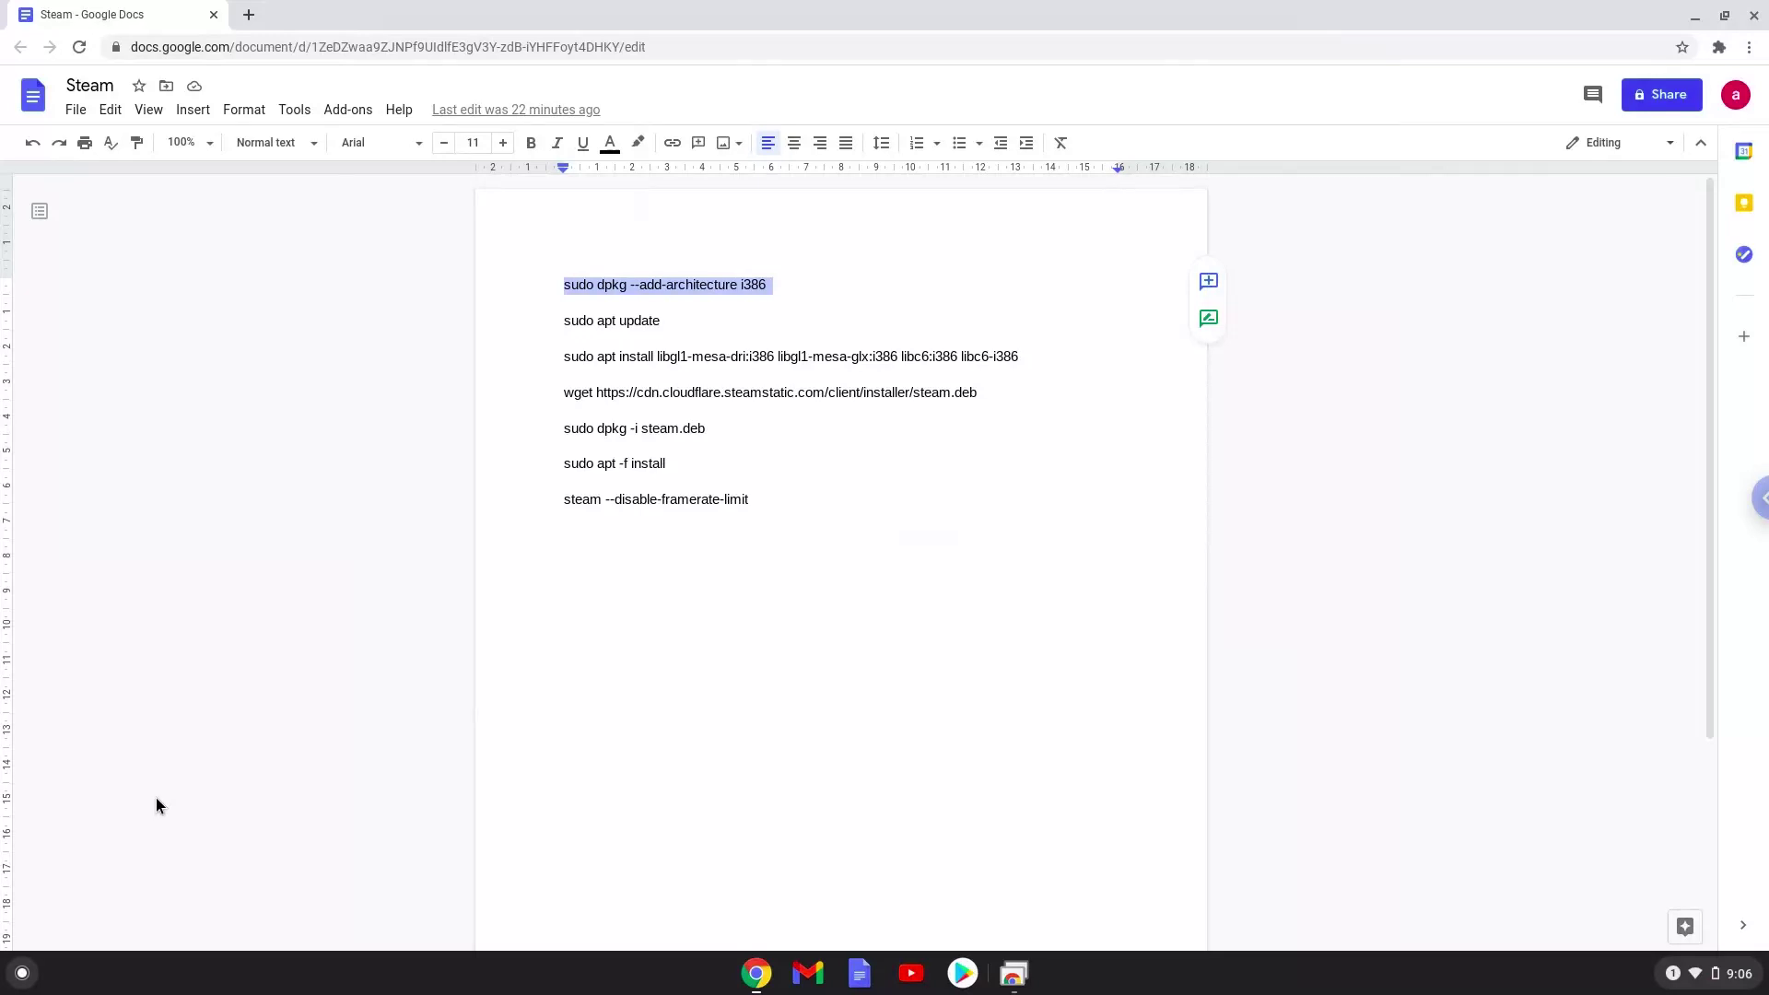
left_click(22, 974)
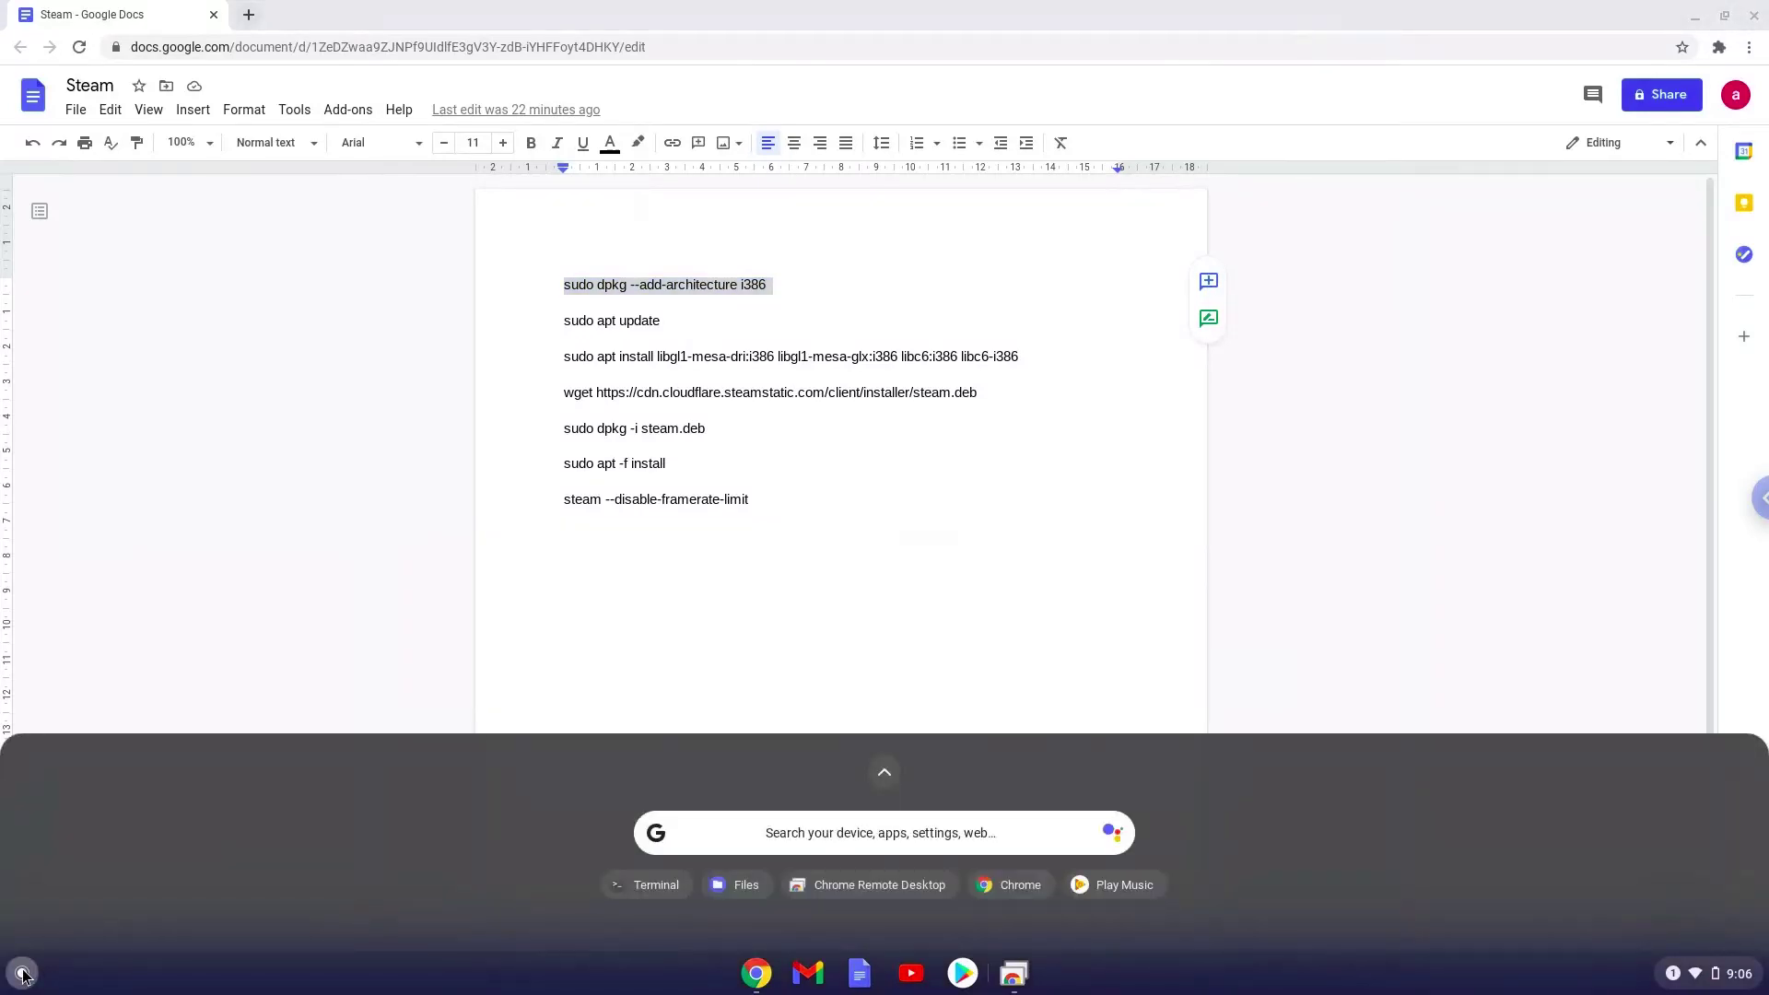
type("terminal")
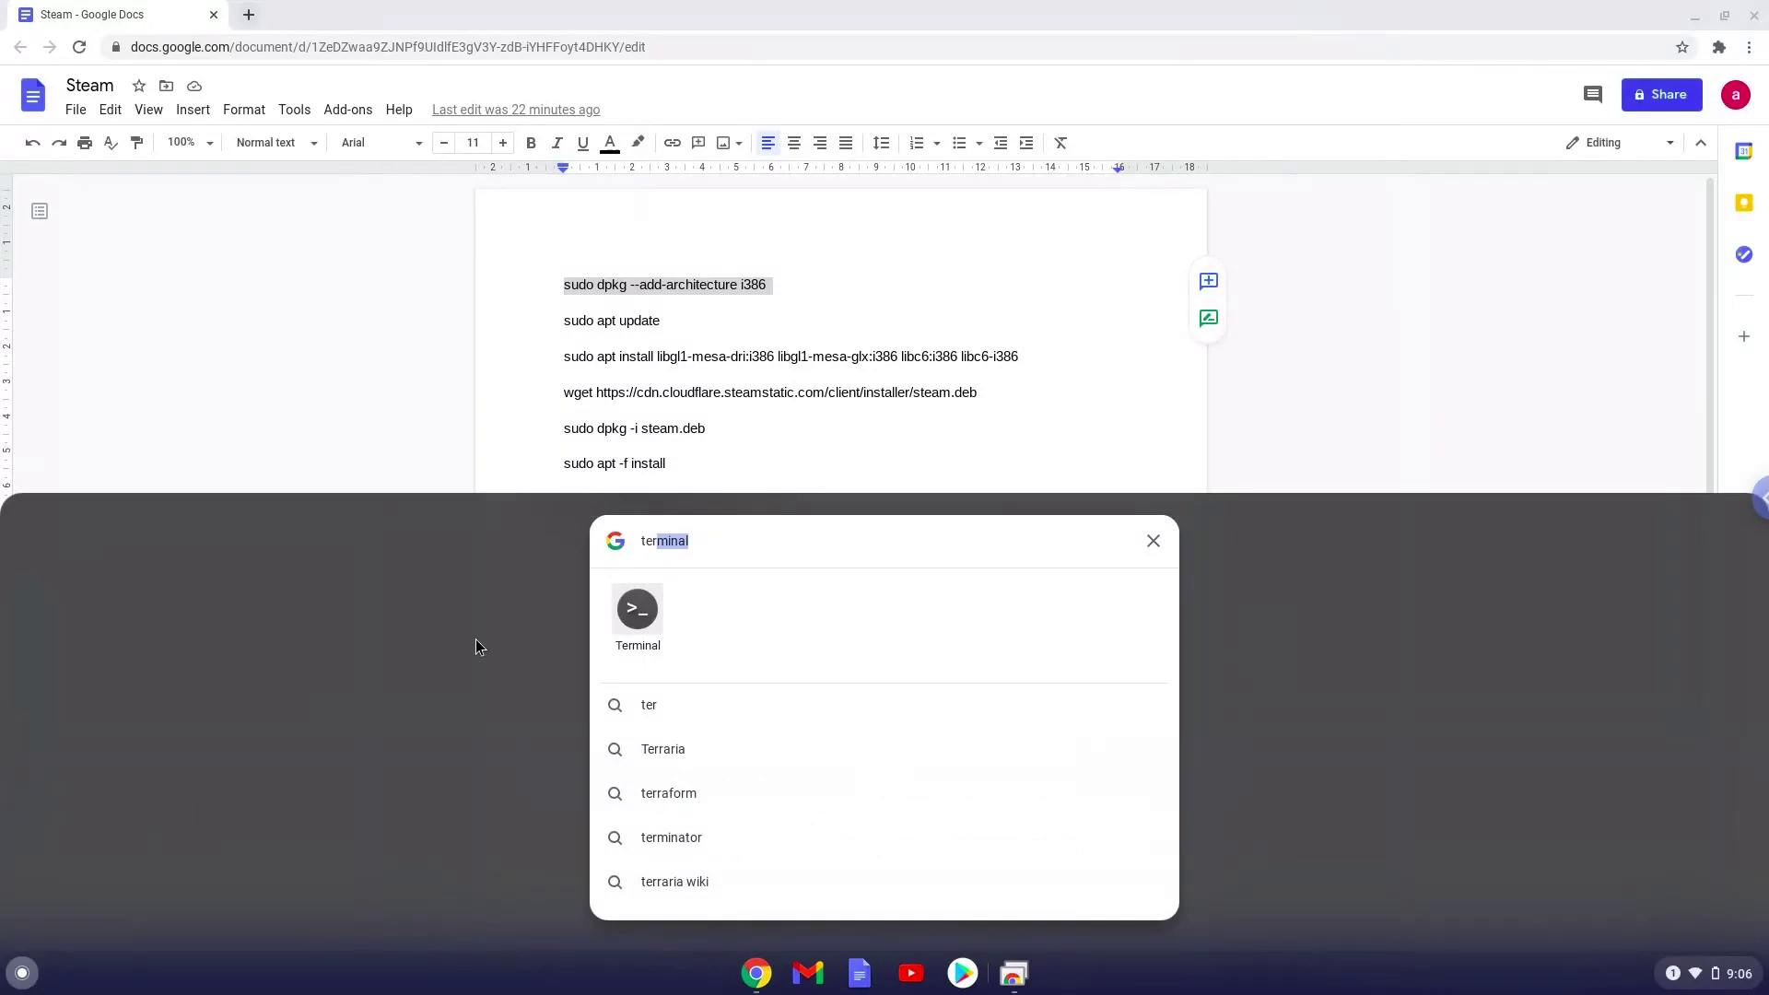
- Open the Terminal app from the launcher search results
left_click(636, 610)
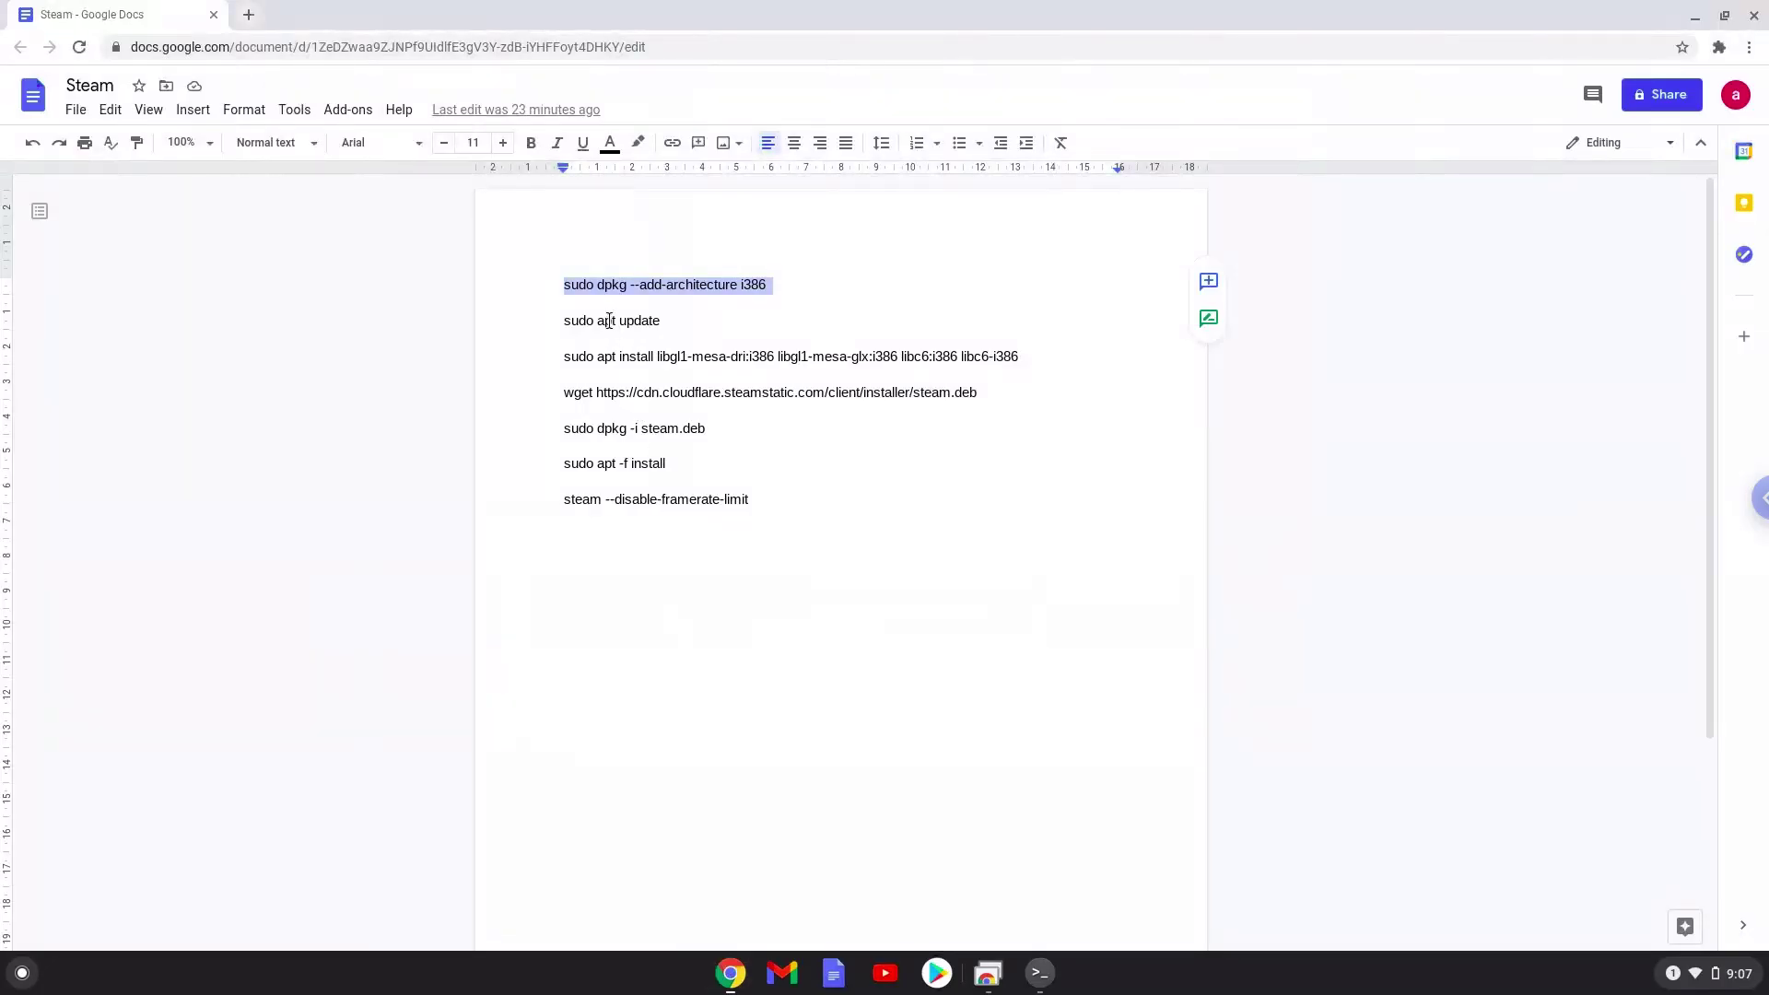
- Copy 'sudo apt update' from the doc, run it in Terminal, and return to the doc
triple_click(609, 320)
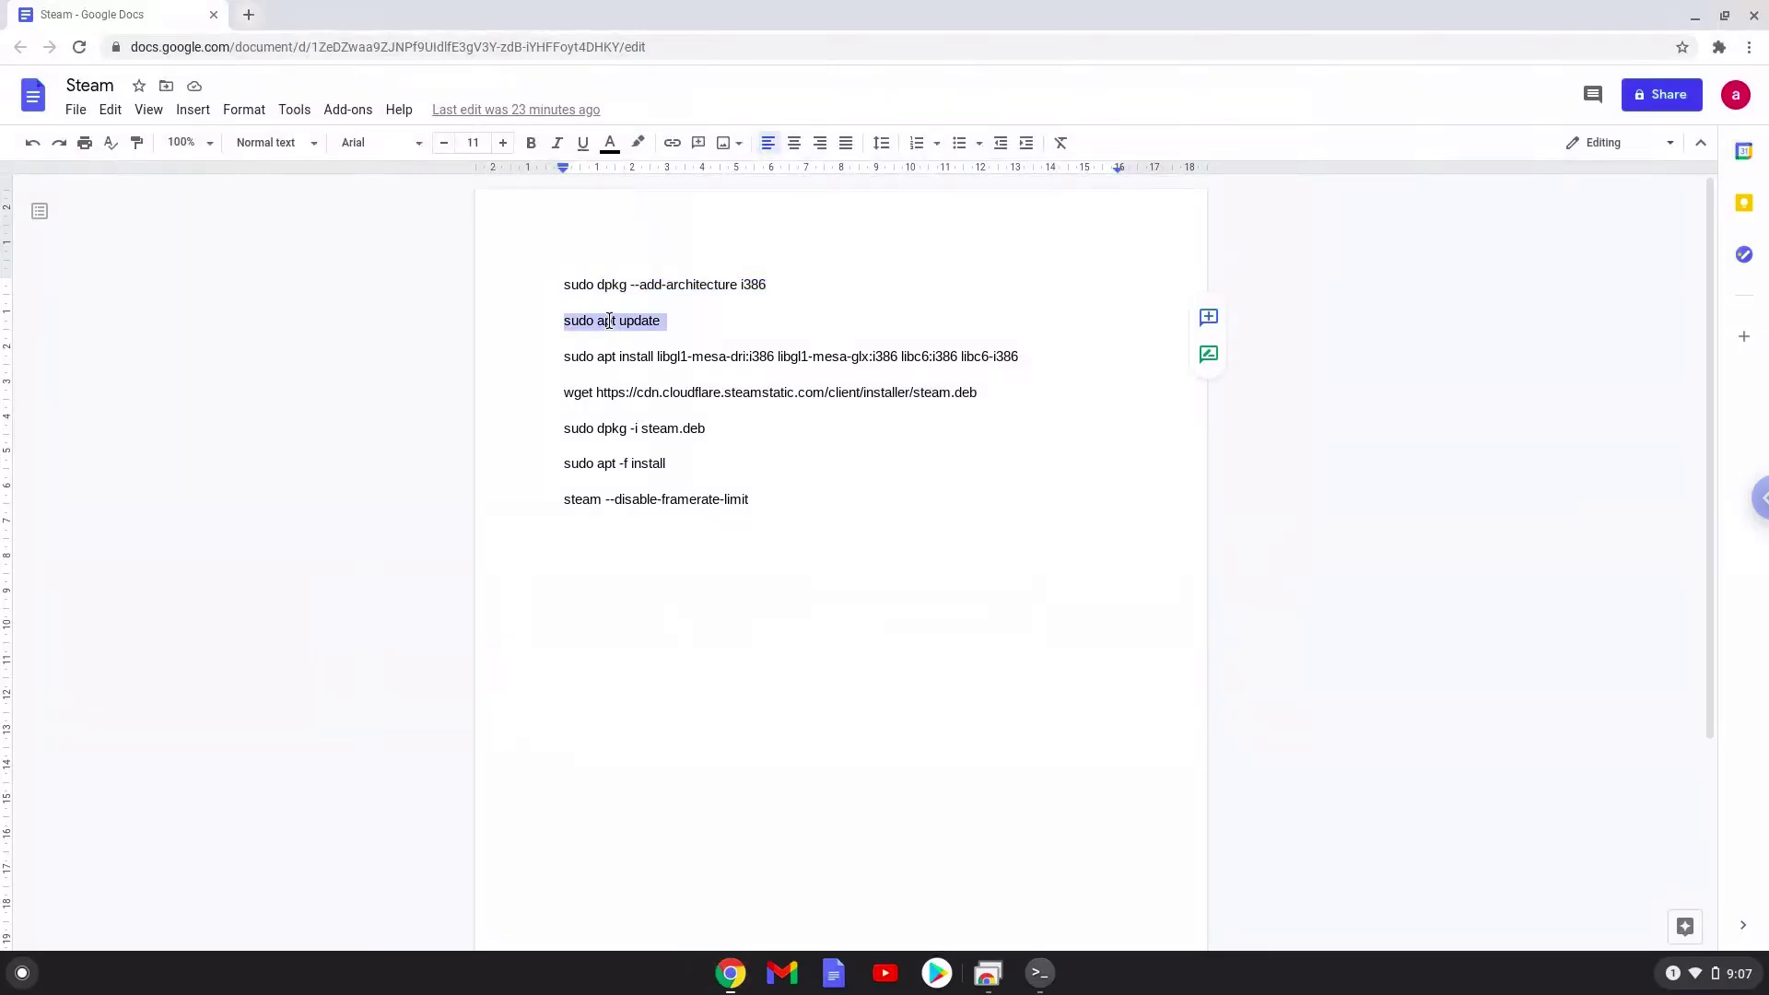
right_click(609, 320)
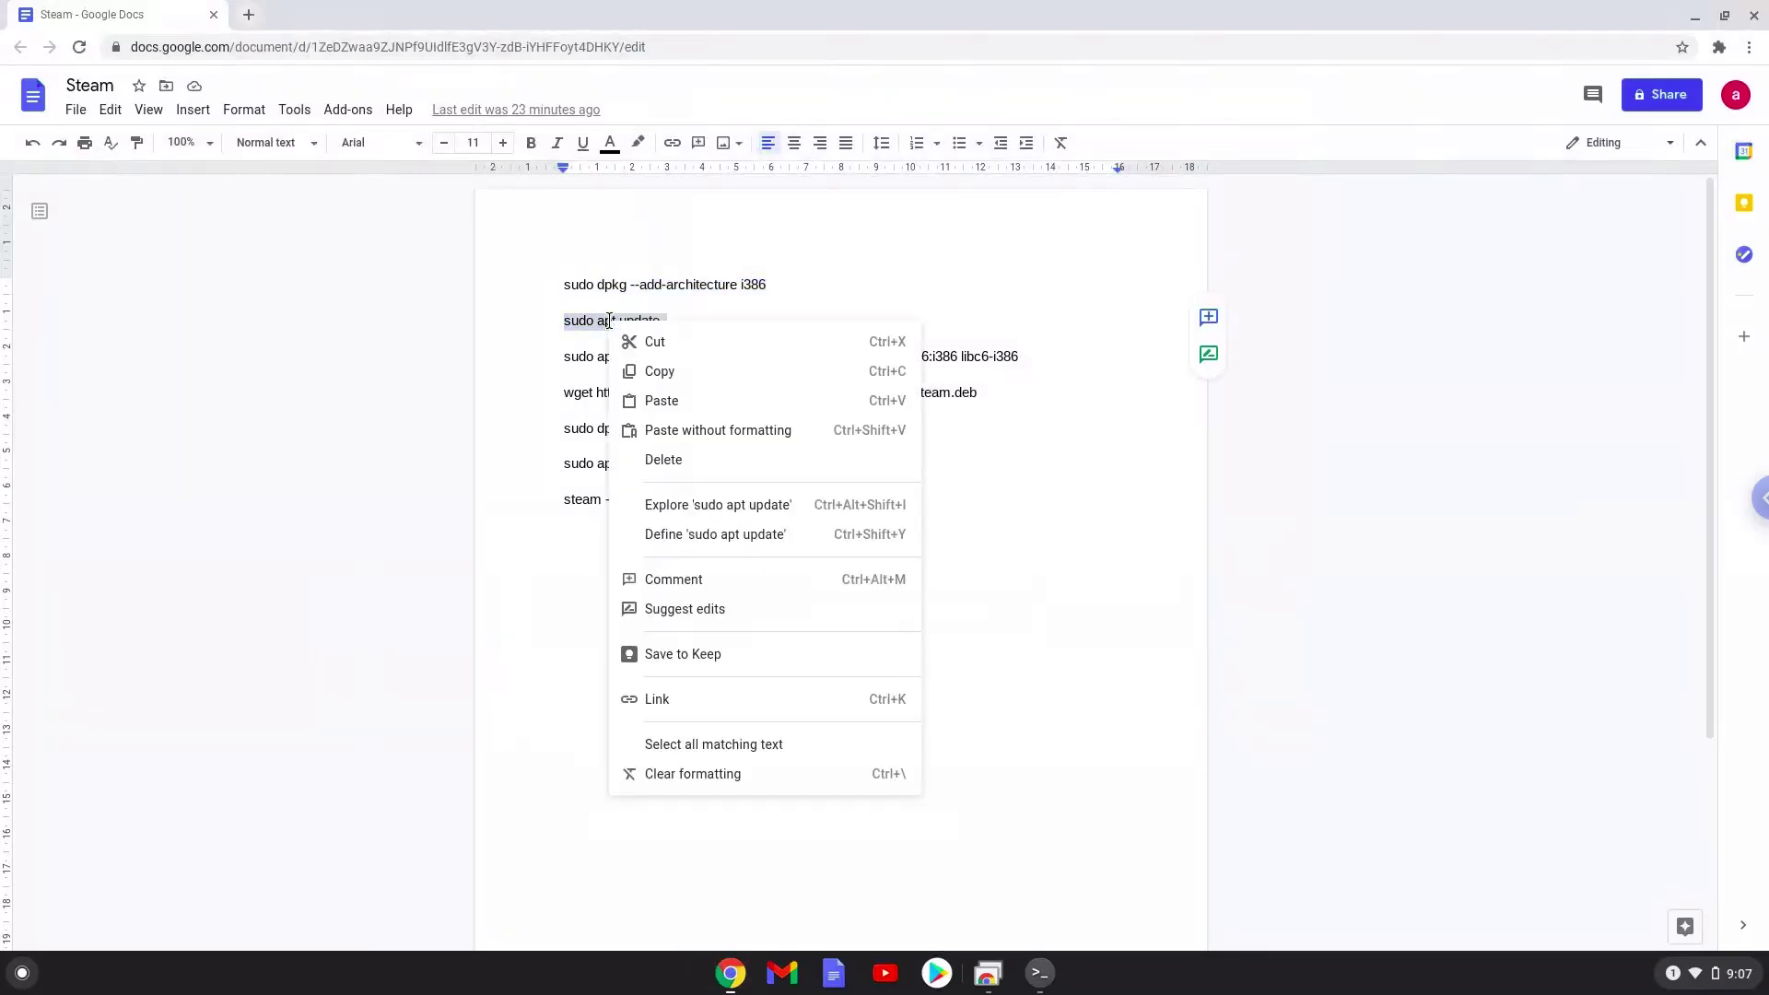
left_click(657, 377)
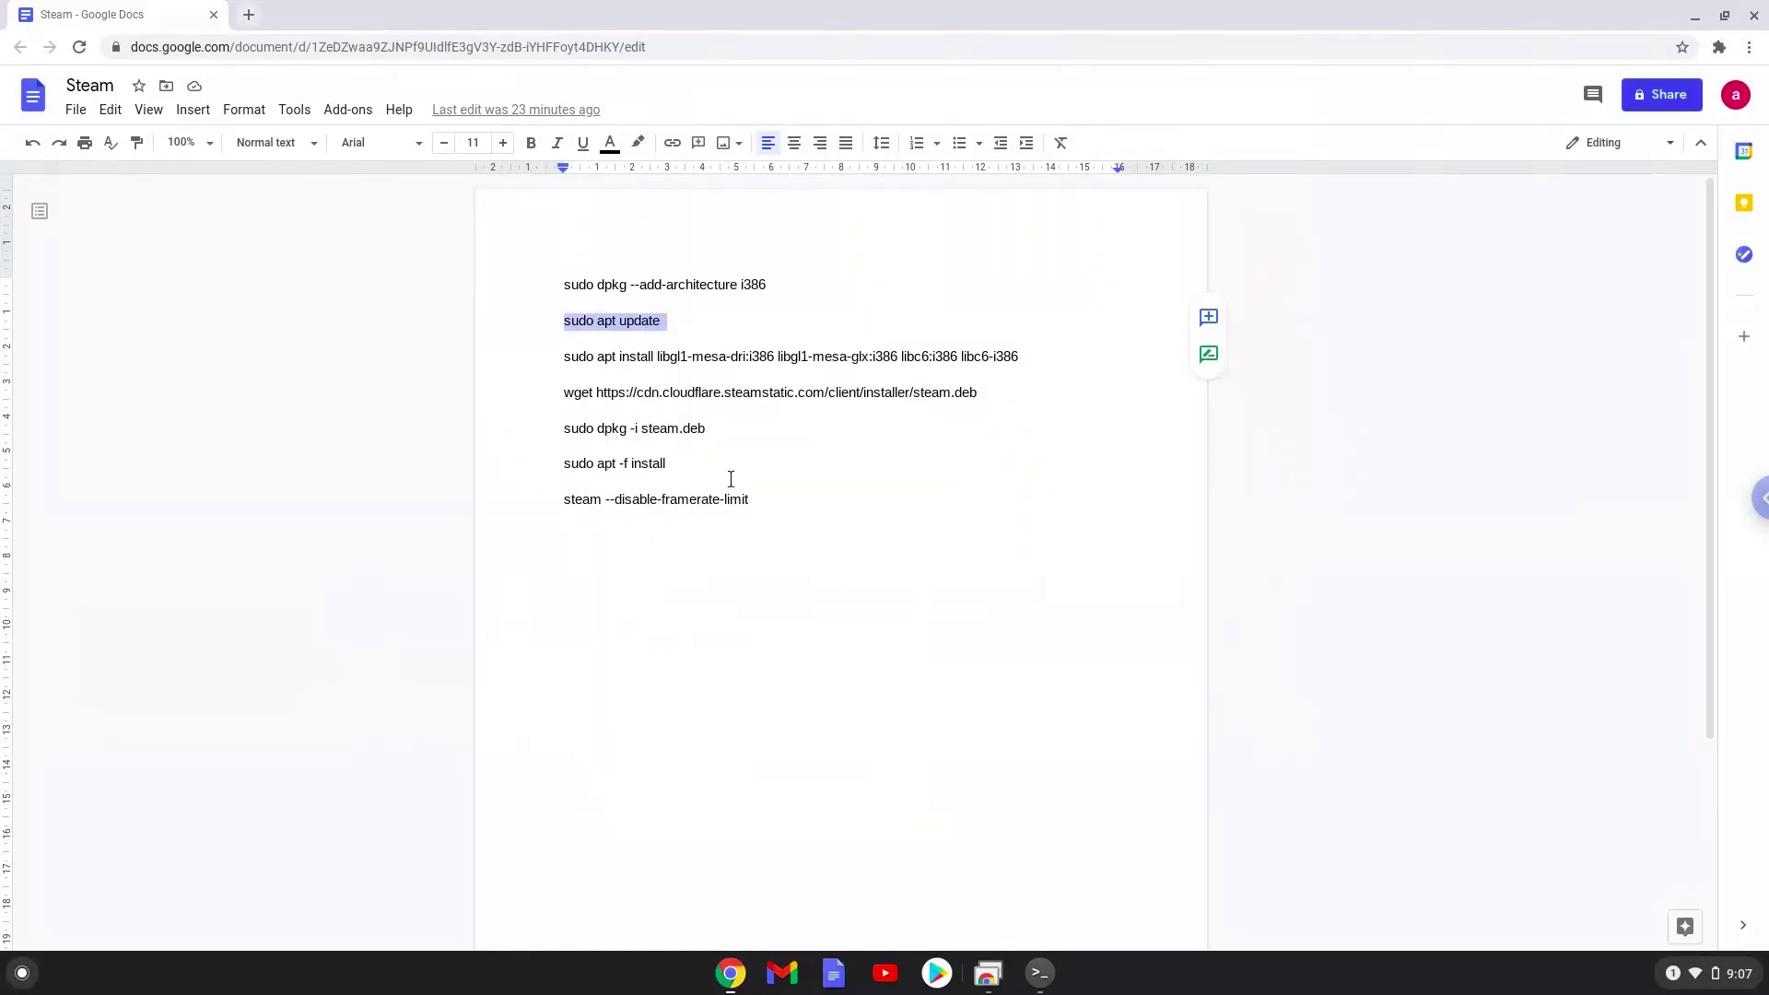
left_click(1038, 974)
key("ctrl+shift+v")
key("Return")
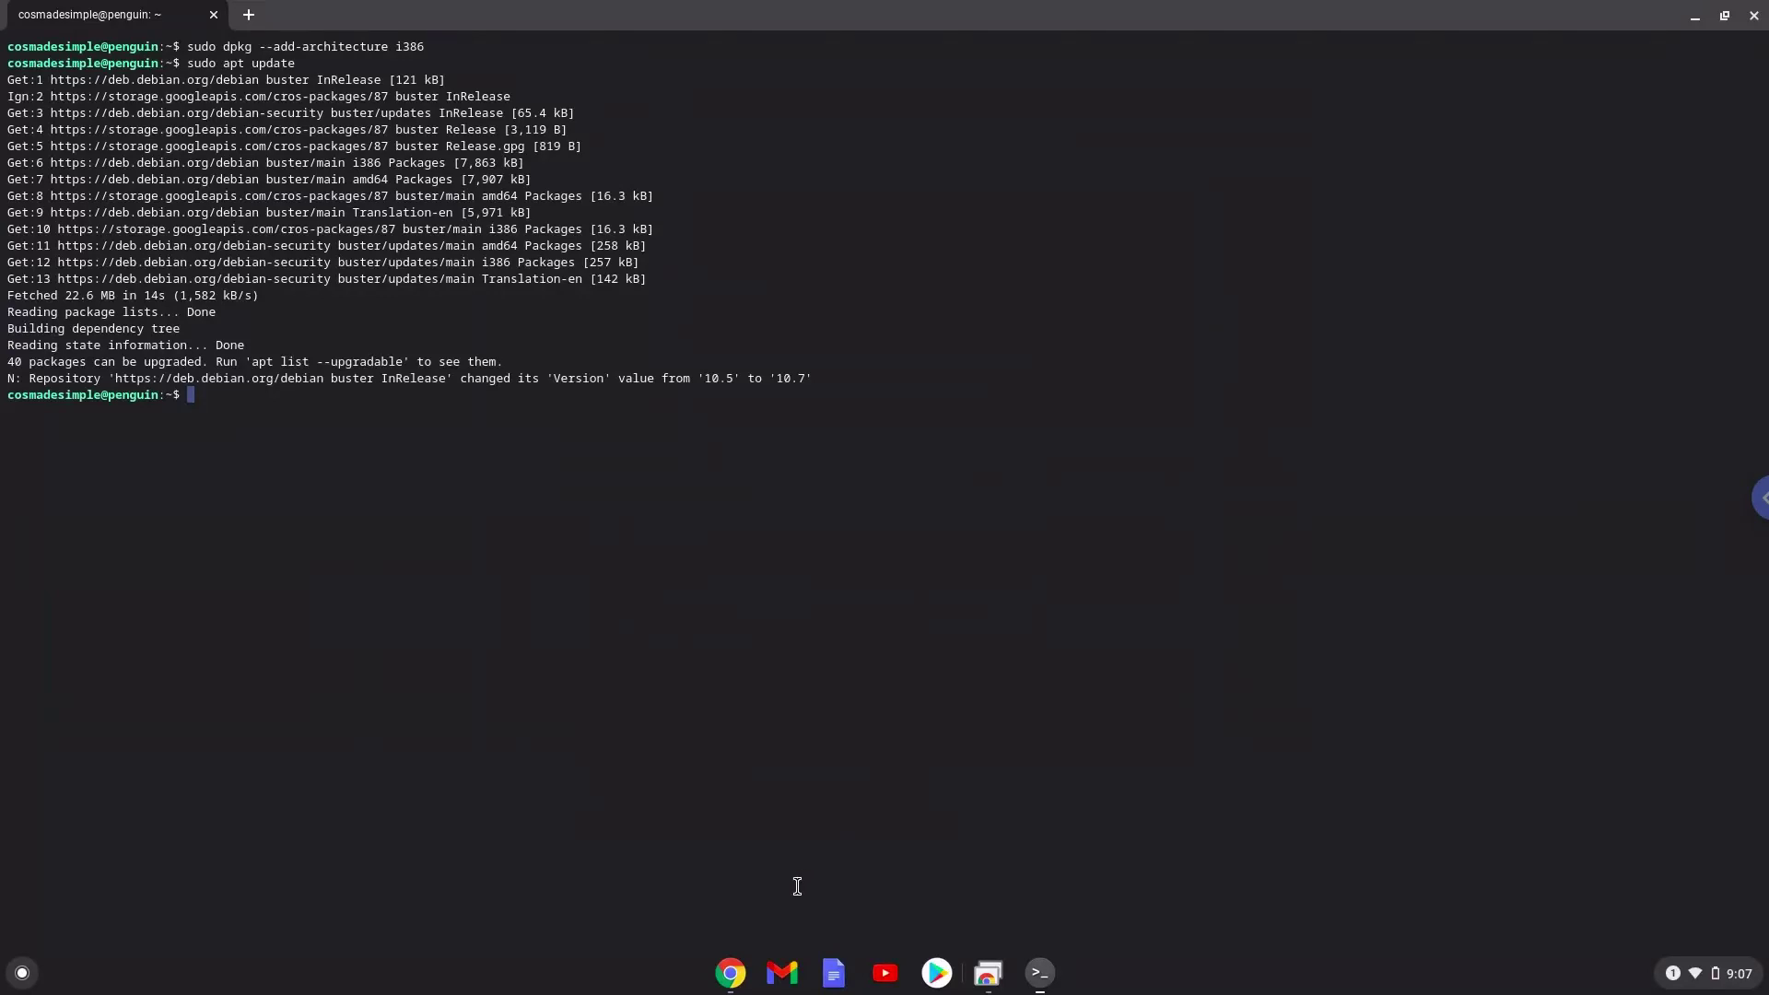
left_click(732, 977)
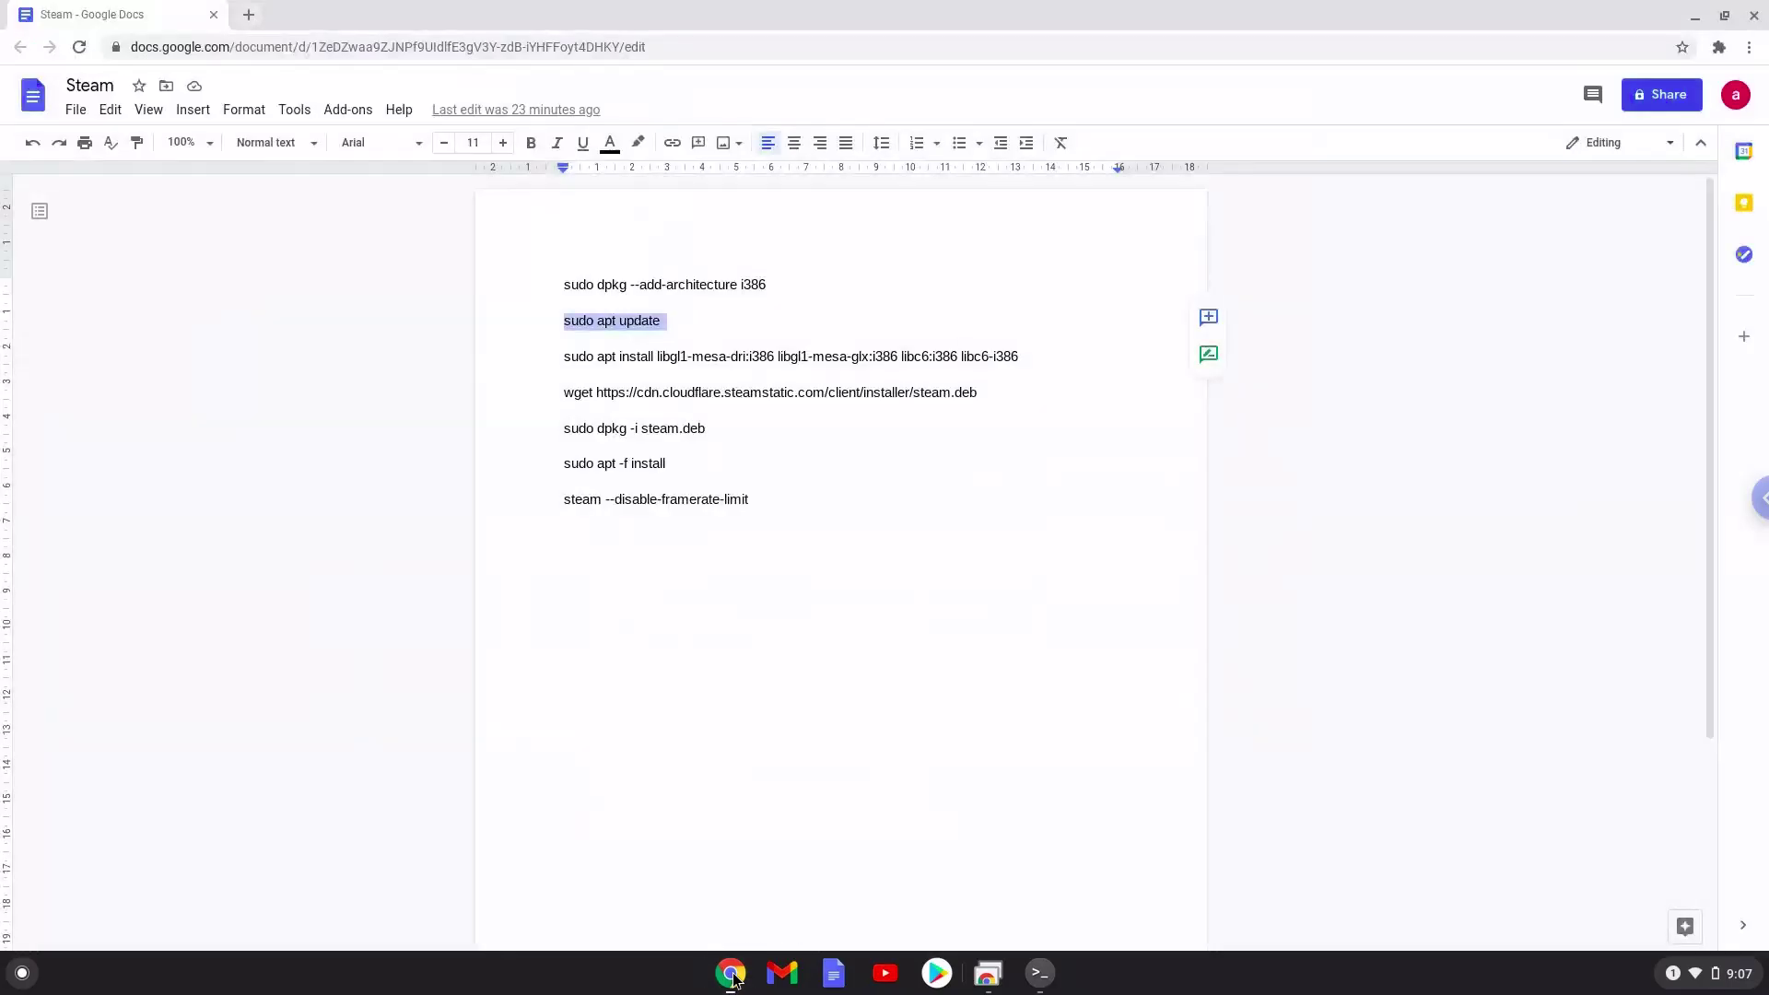
- Run the copied apt install command for the i386 libgl1-mesa and libc6 libraries, answering y
triple_click(703, 358)
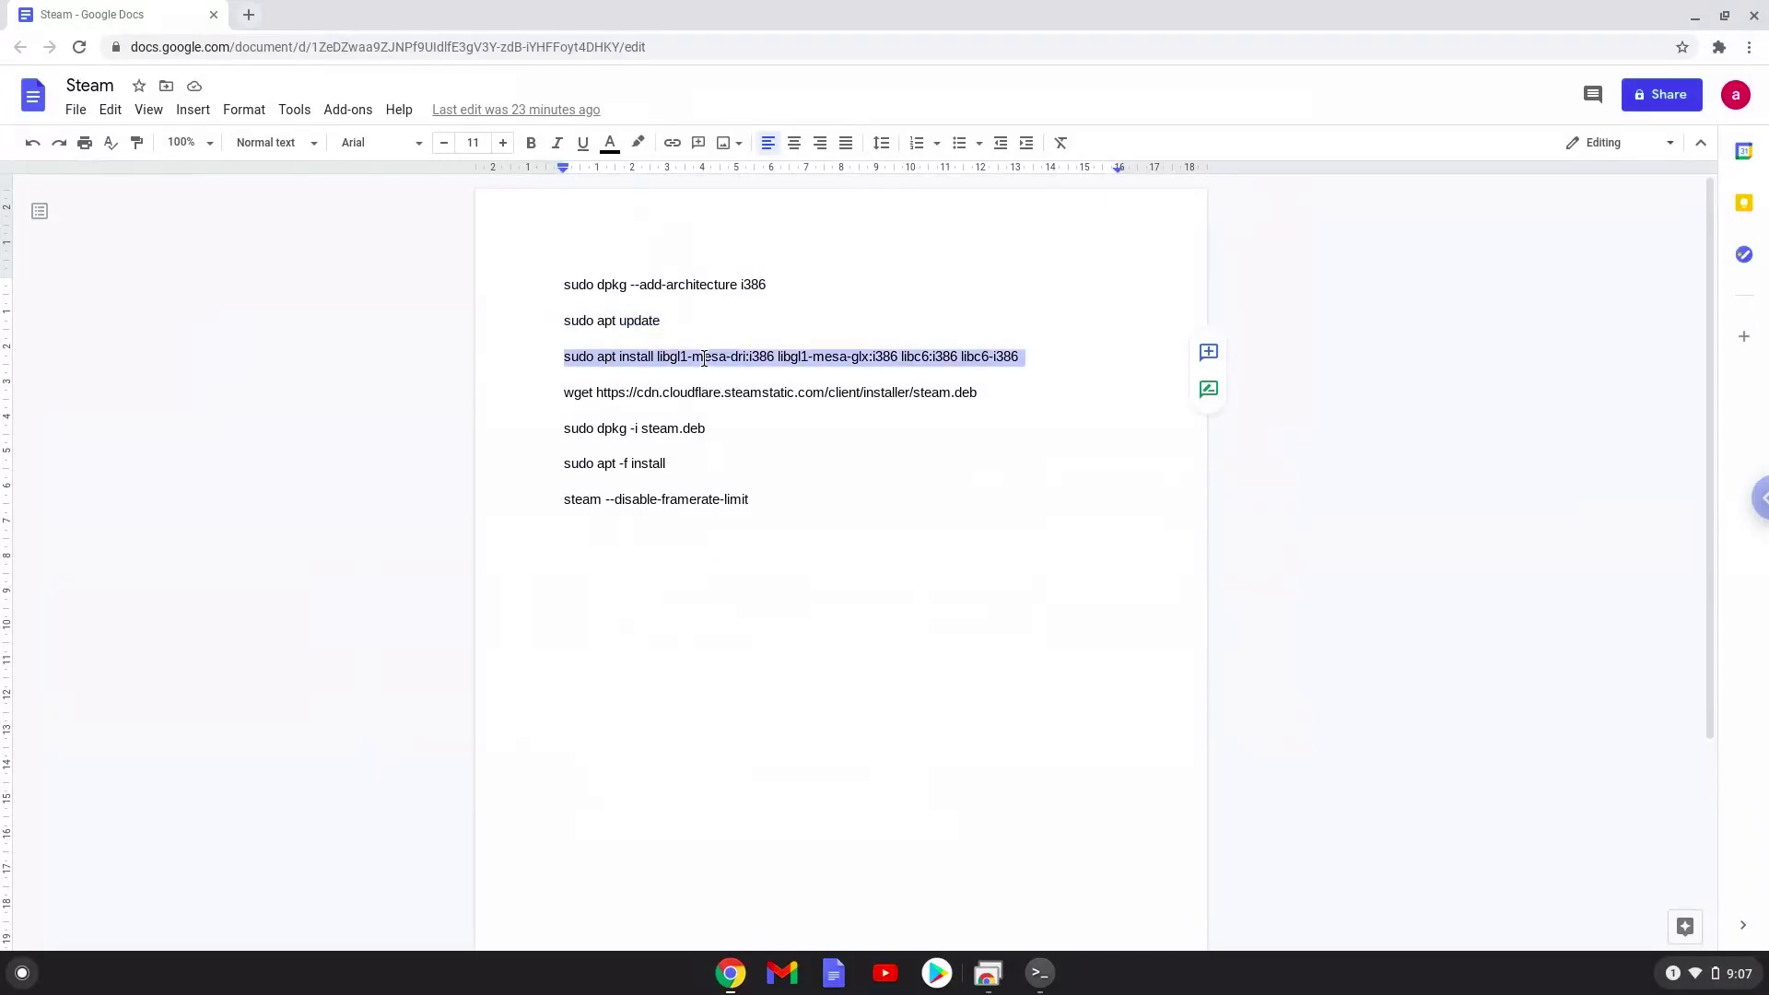
right_click(704, 358)
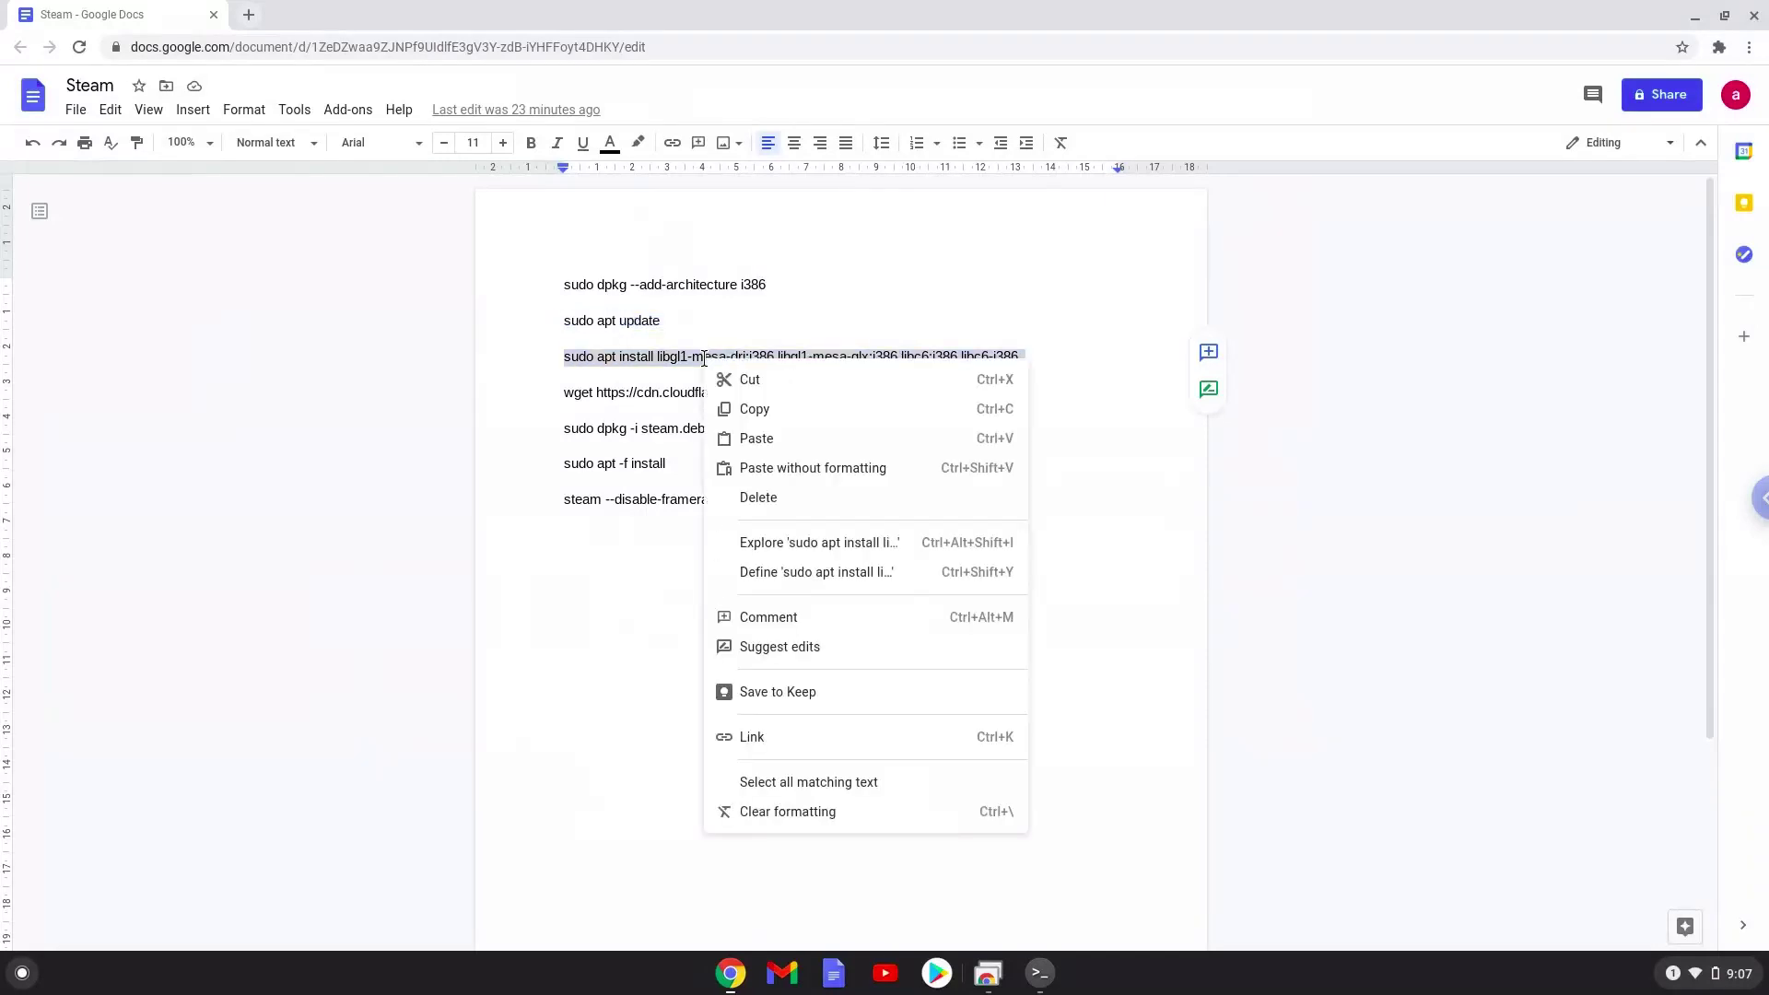
left_click(753, 409)
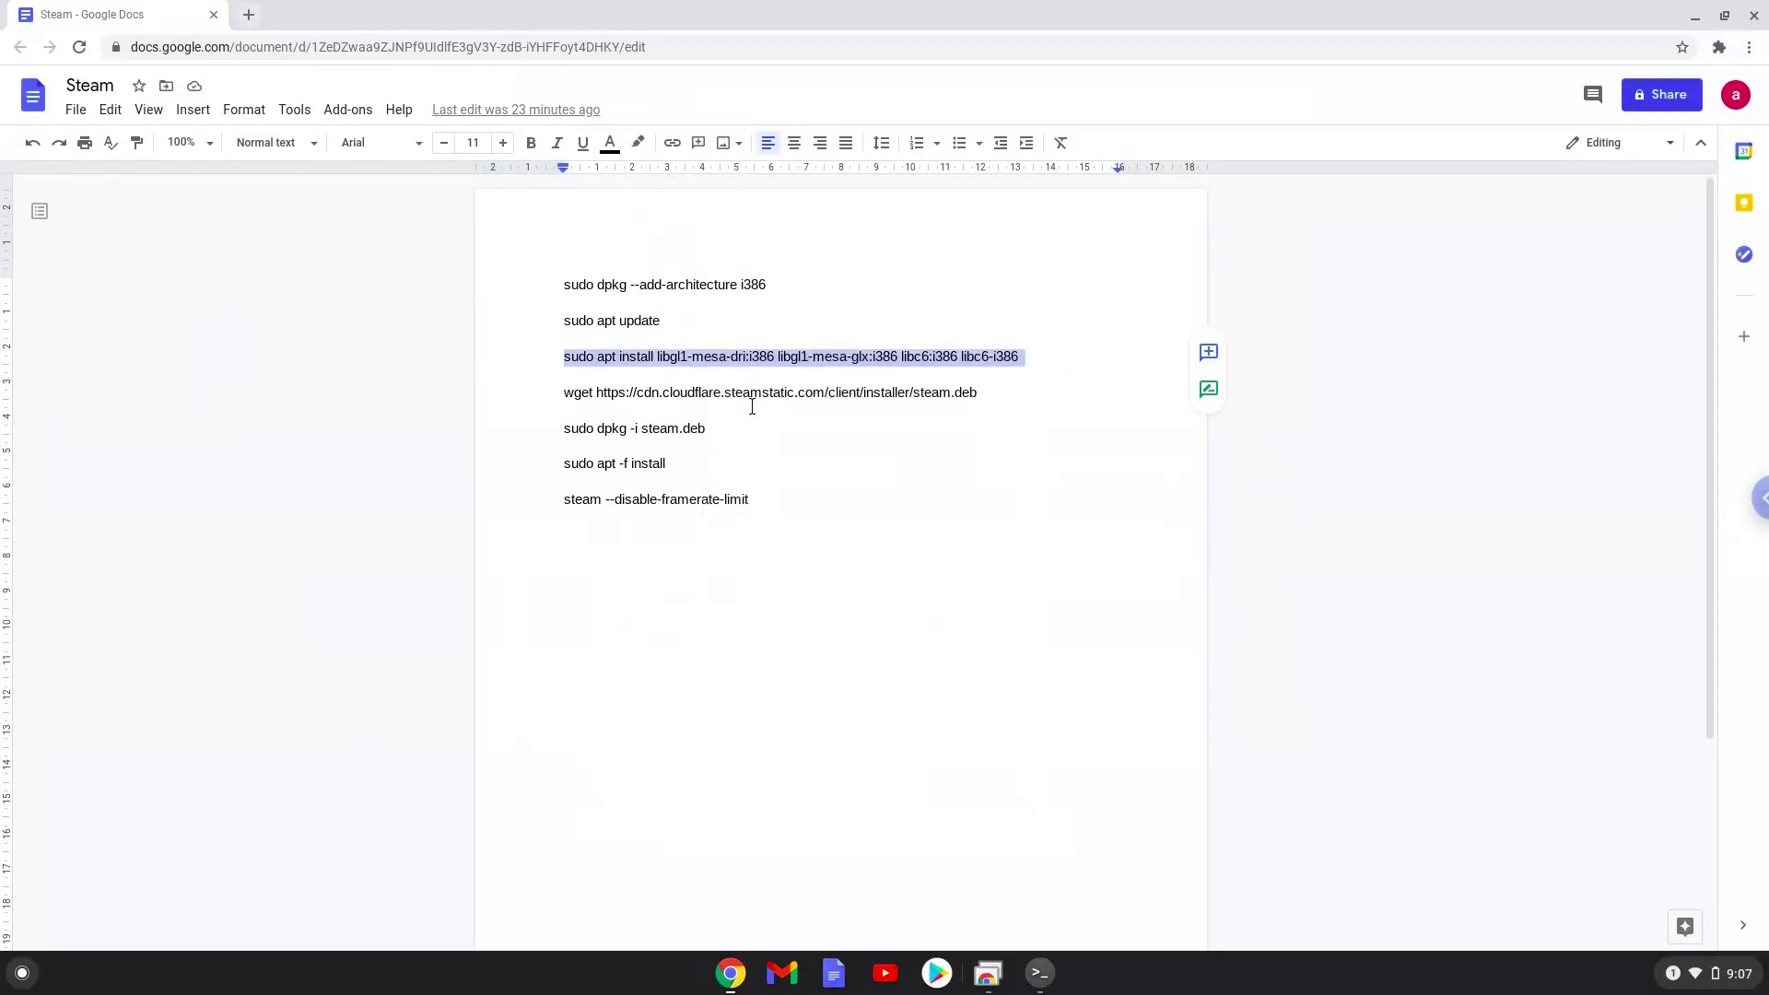
left_click(1040, 973)
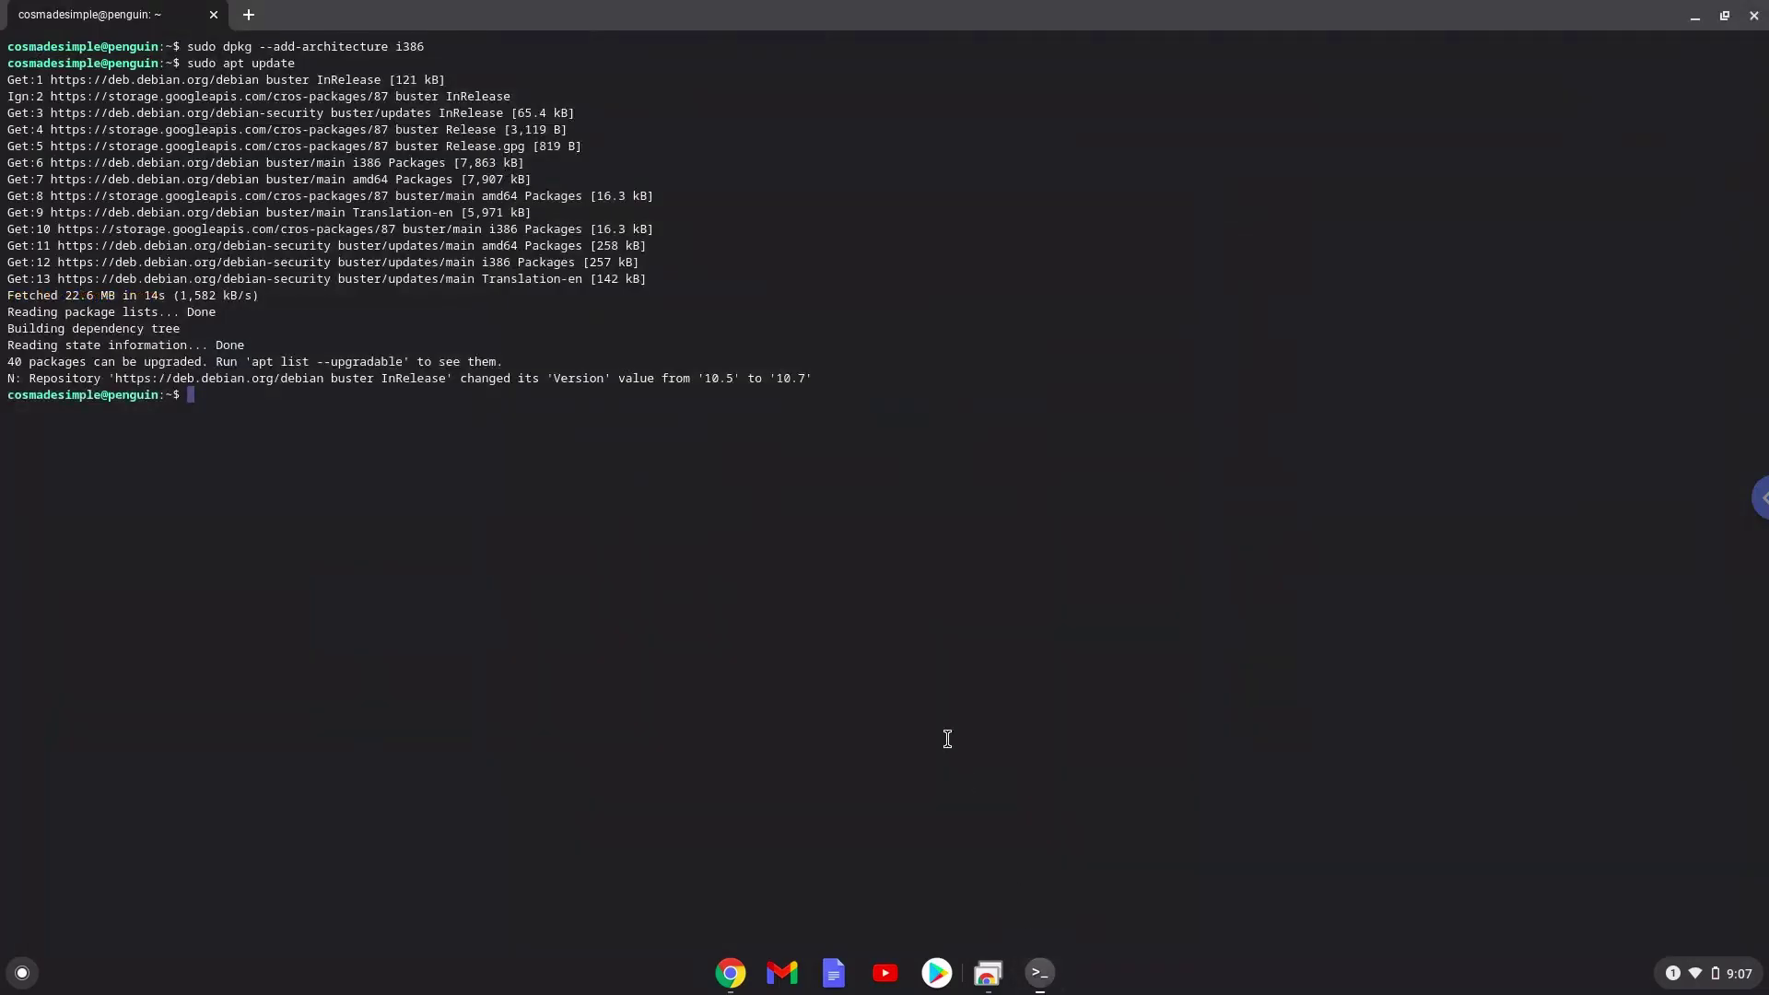
key("ctrl+shift+v")
key("Return")
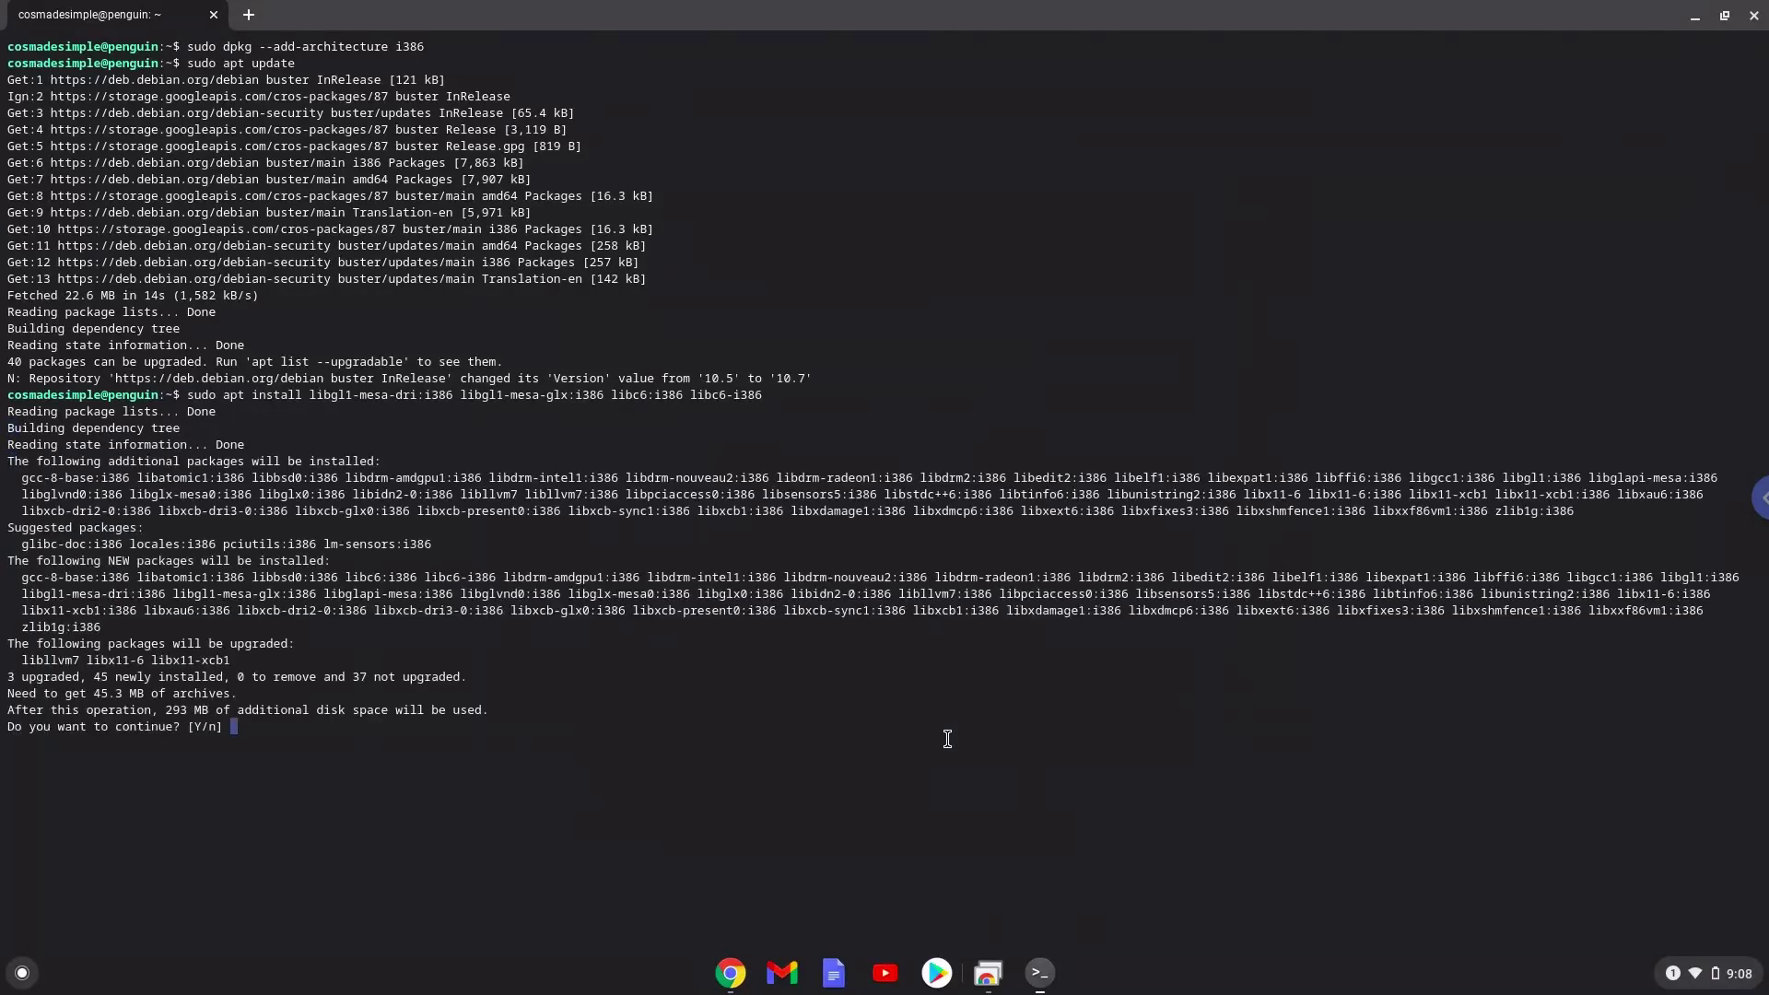
type("y")
key("Return")
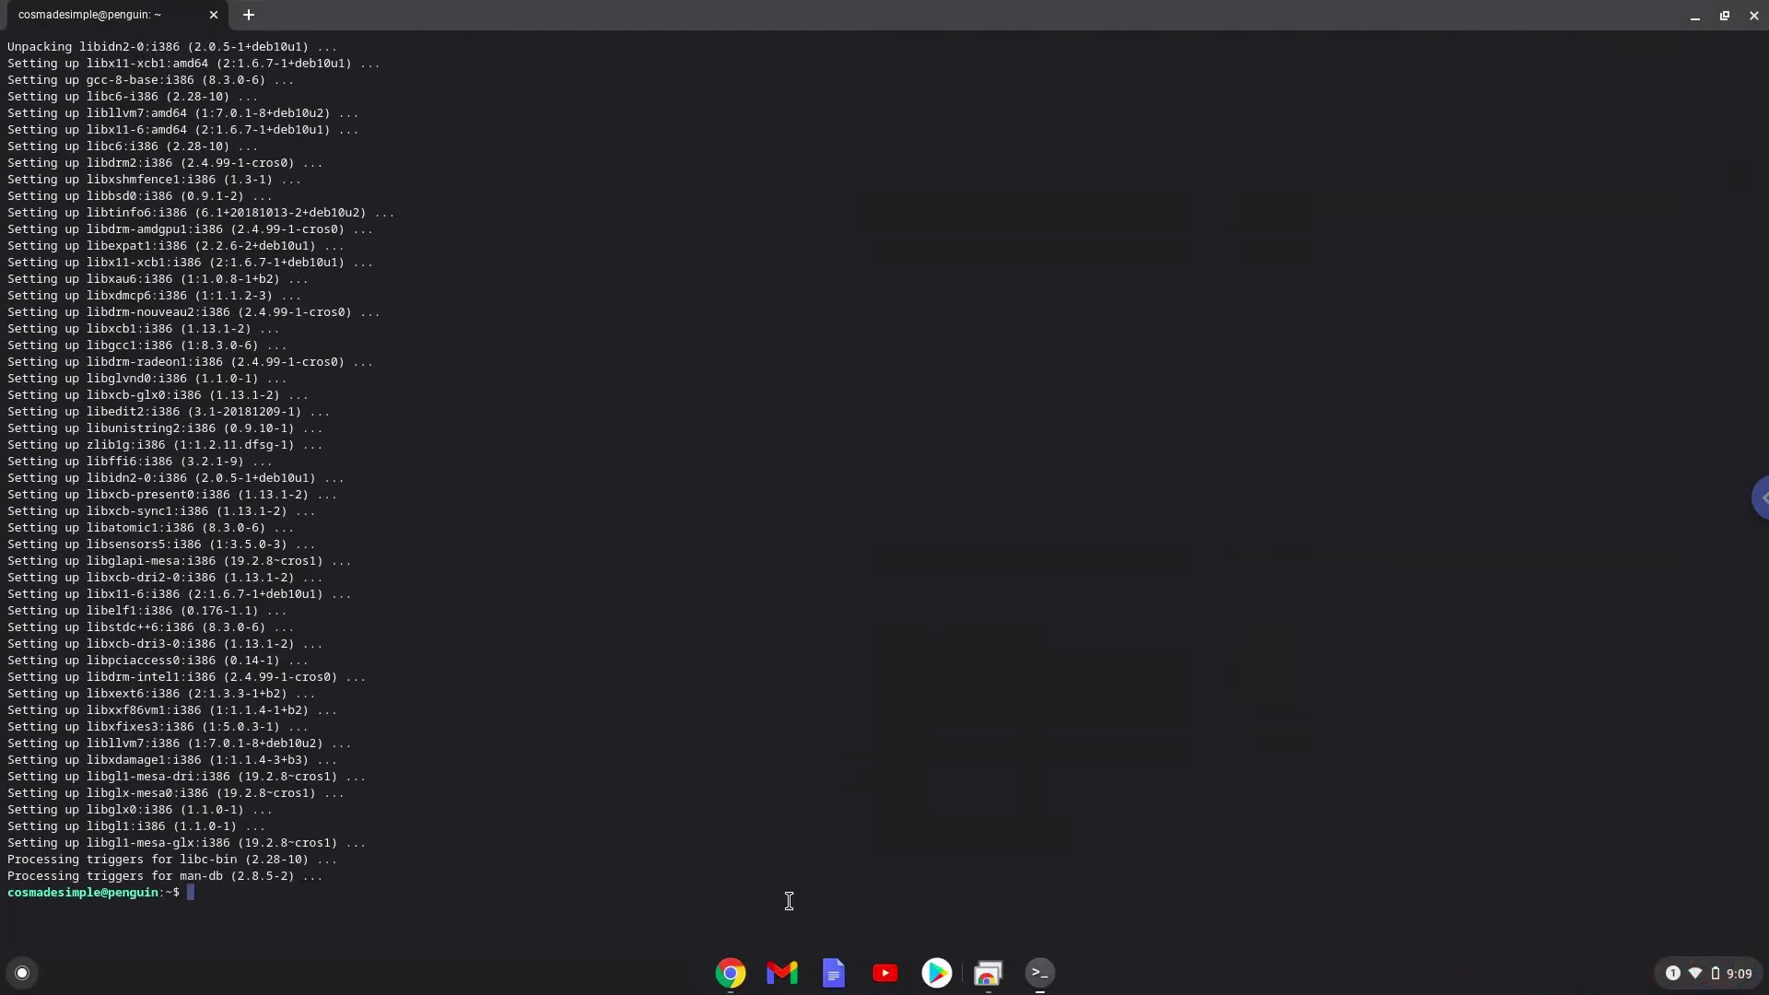
left_click(734, 972)
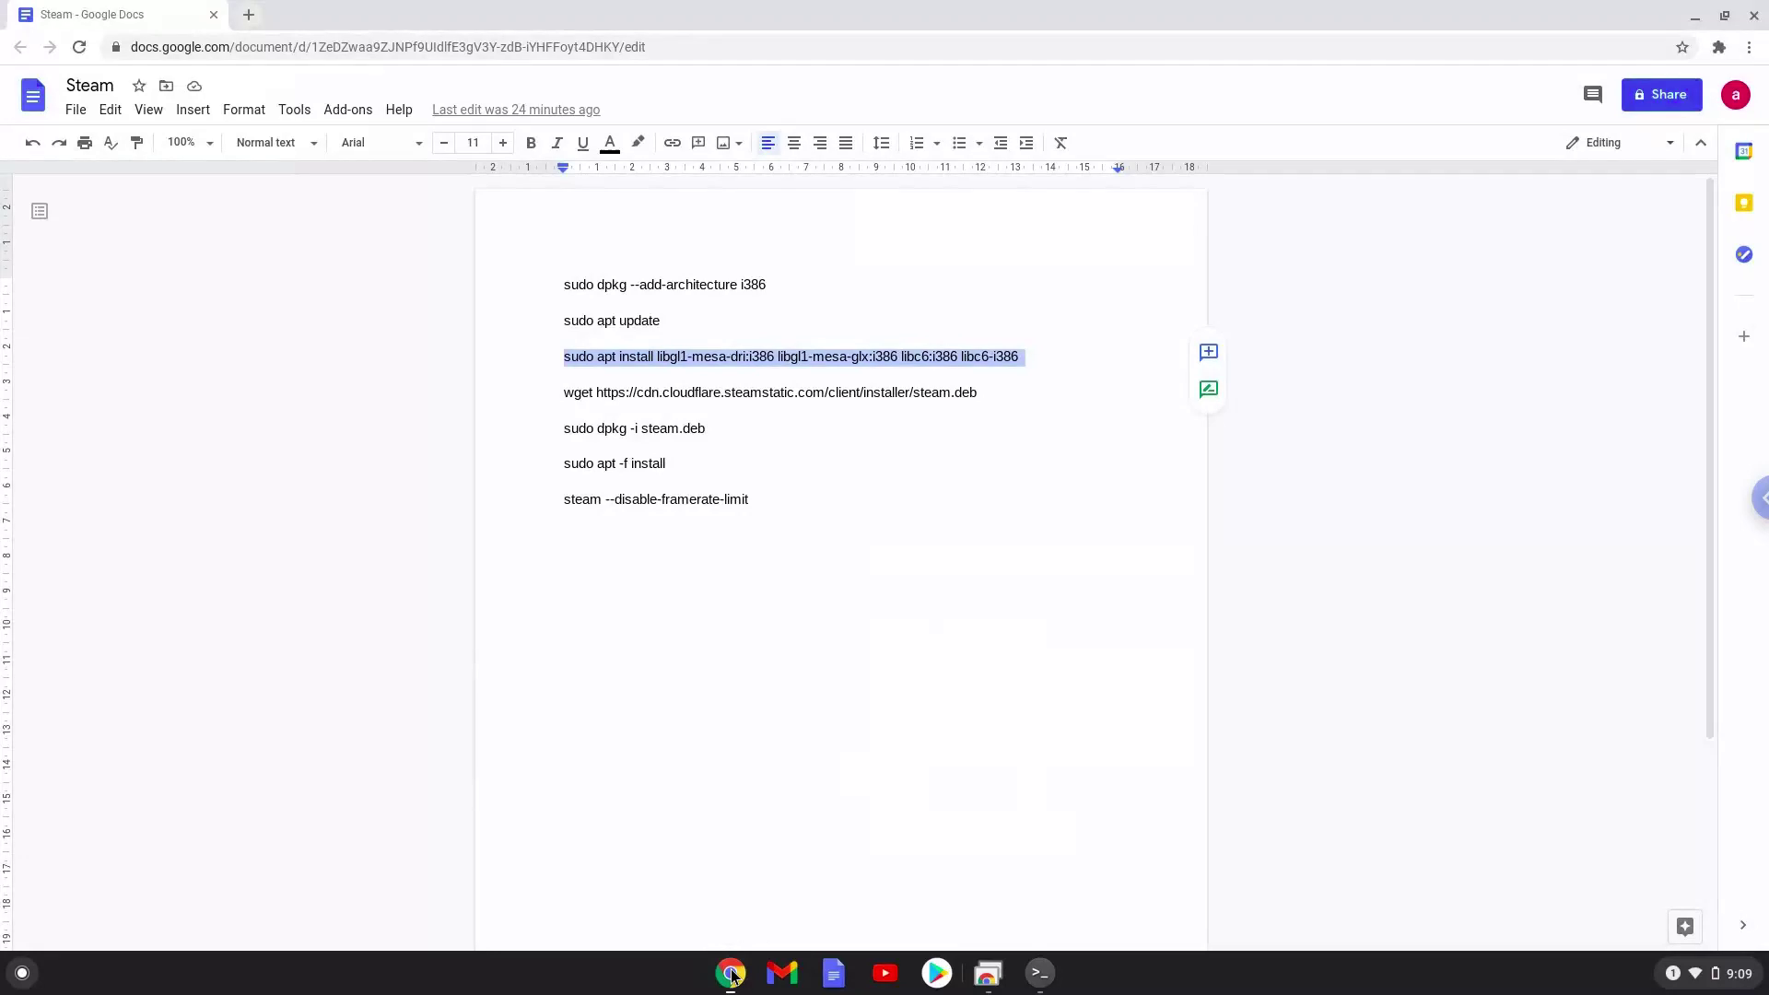
- Copy the wget command from the doc and paste it into Terminal to download steam.deb
triple_click(785, 391)
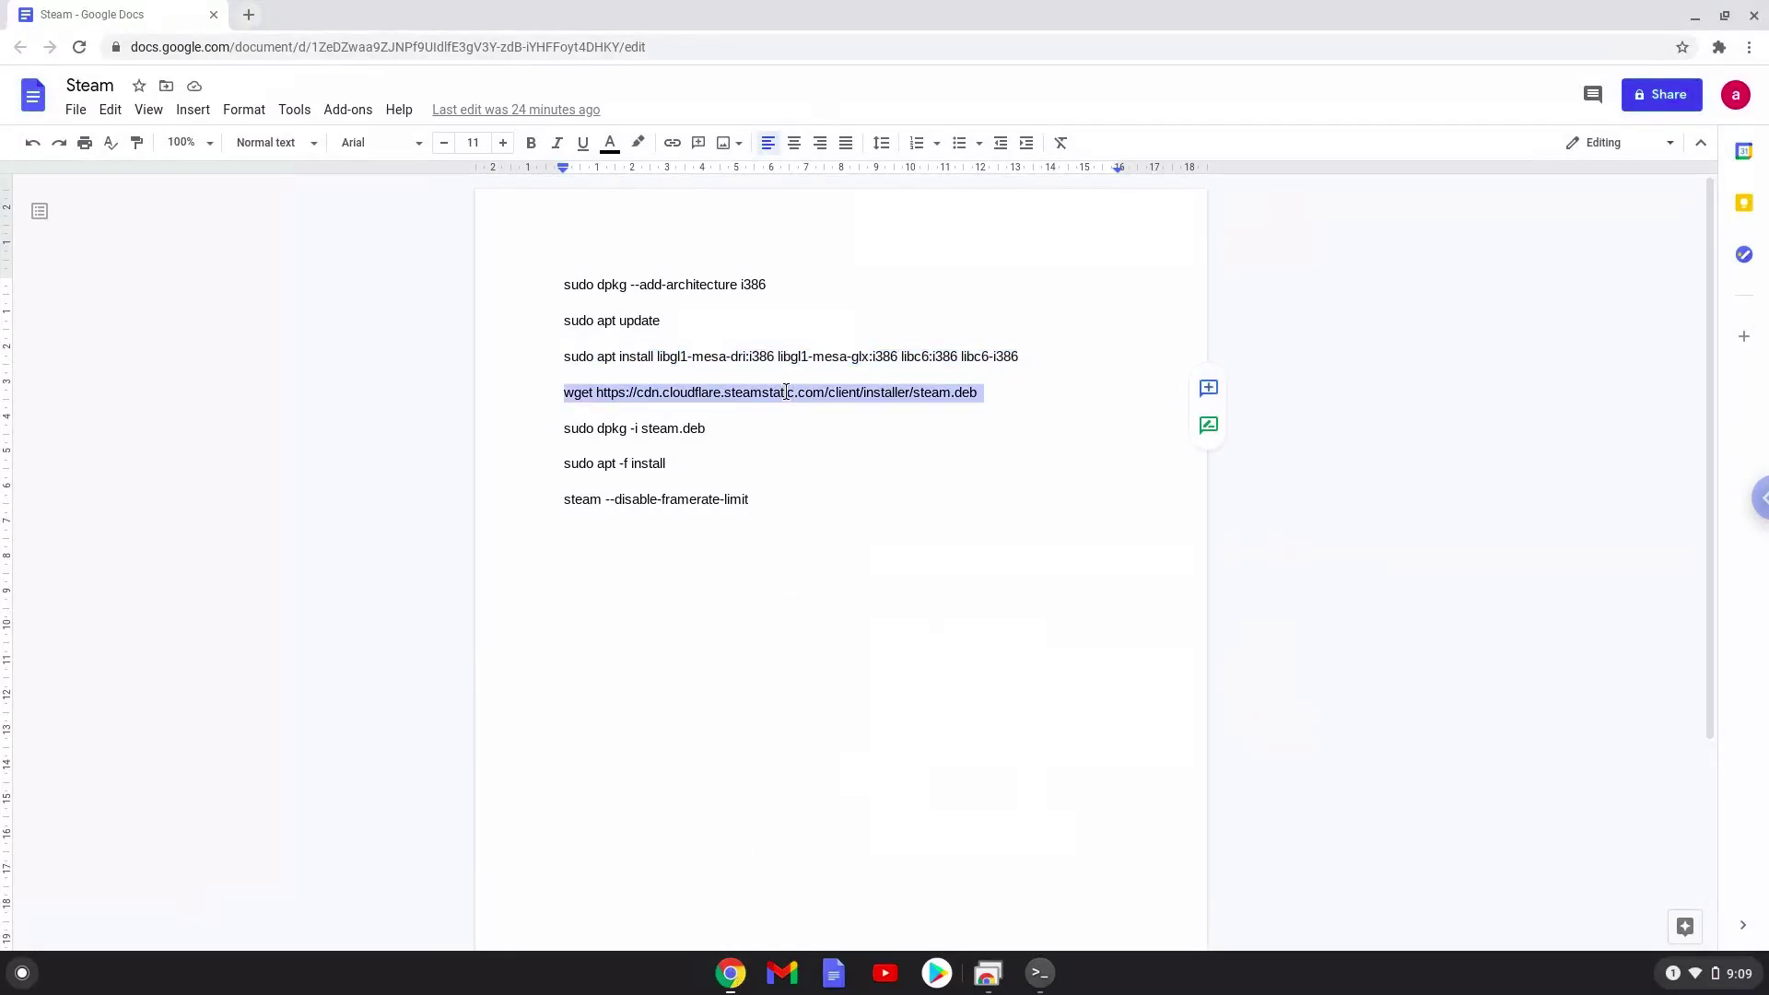
right_click(786, 391)
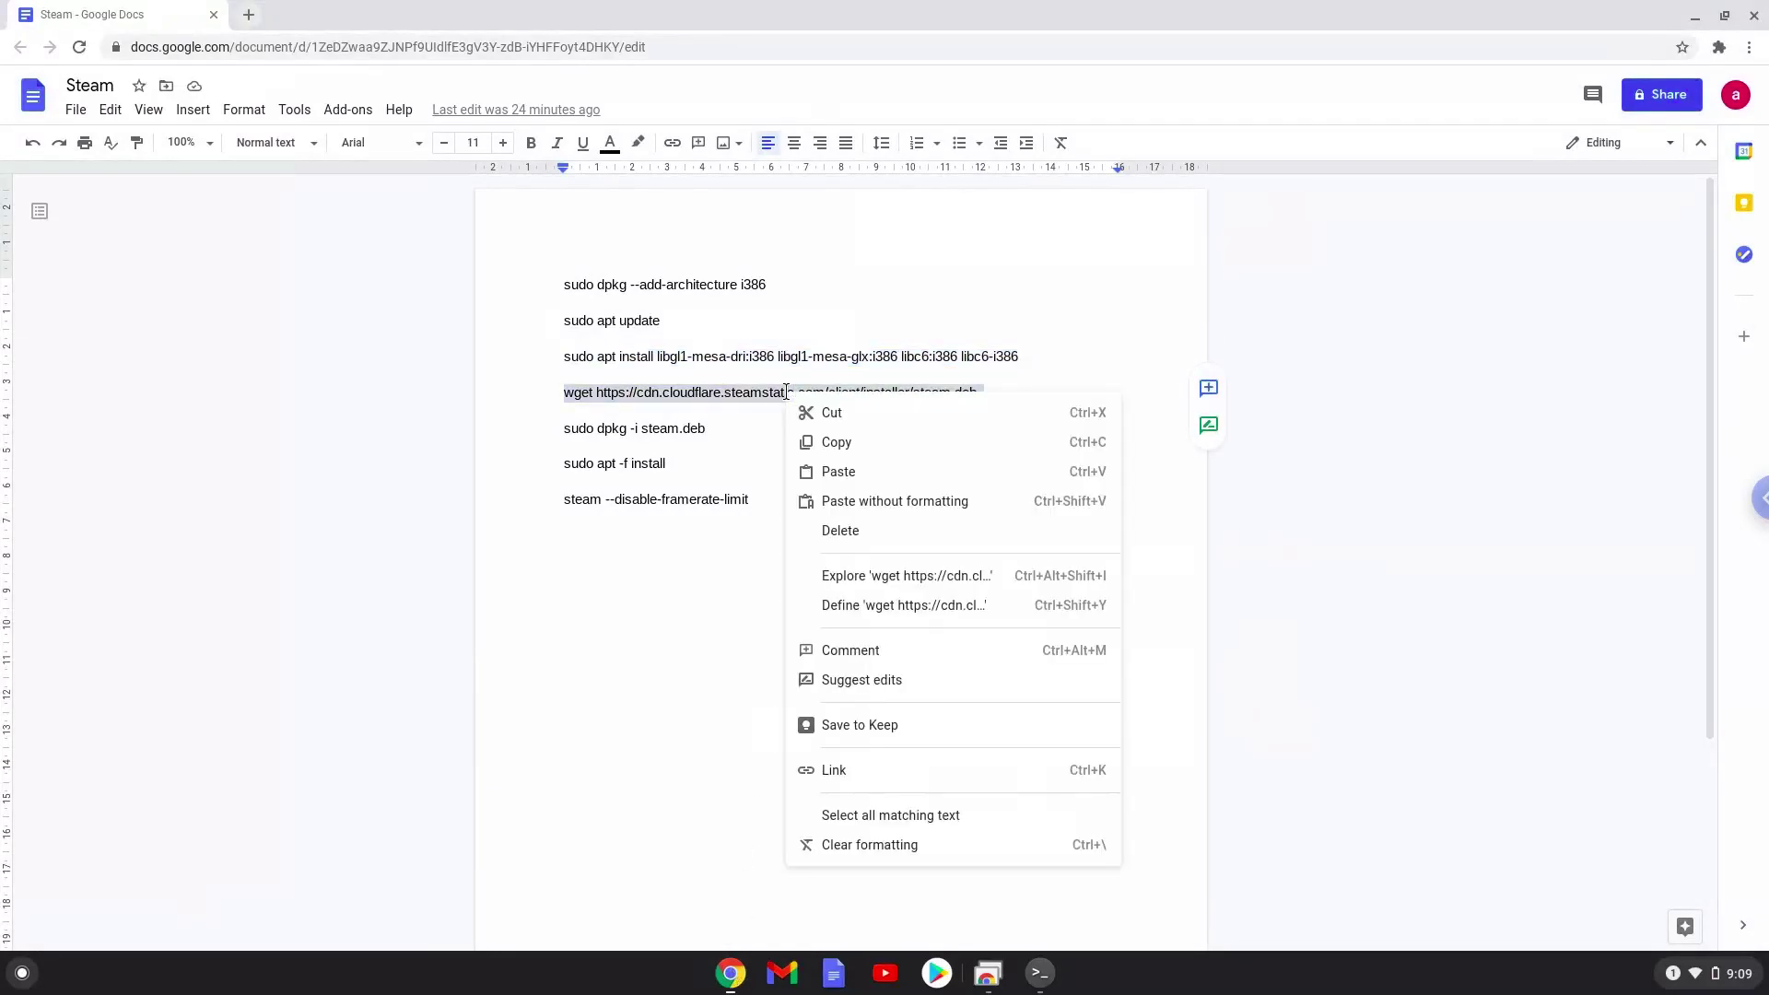
left_click(836, 444)
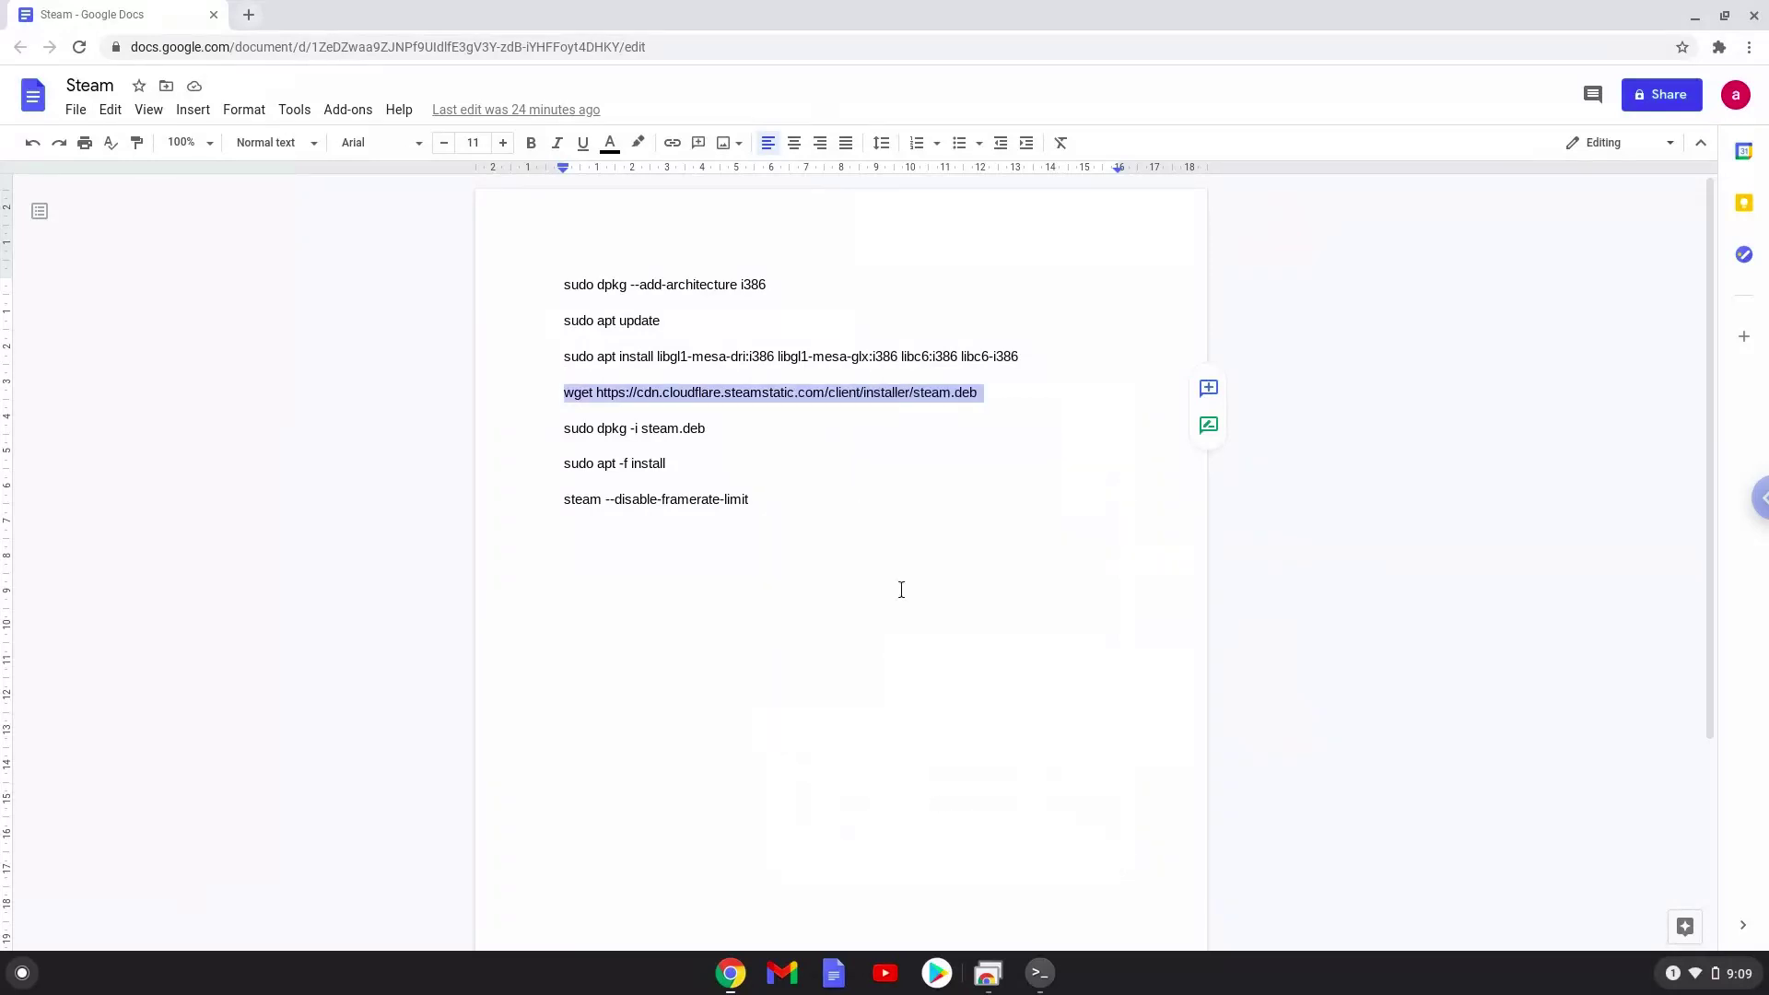
left_click(1041, 974)
key("ctrl+shift+v")
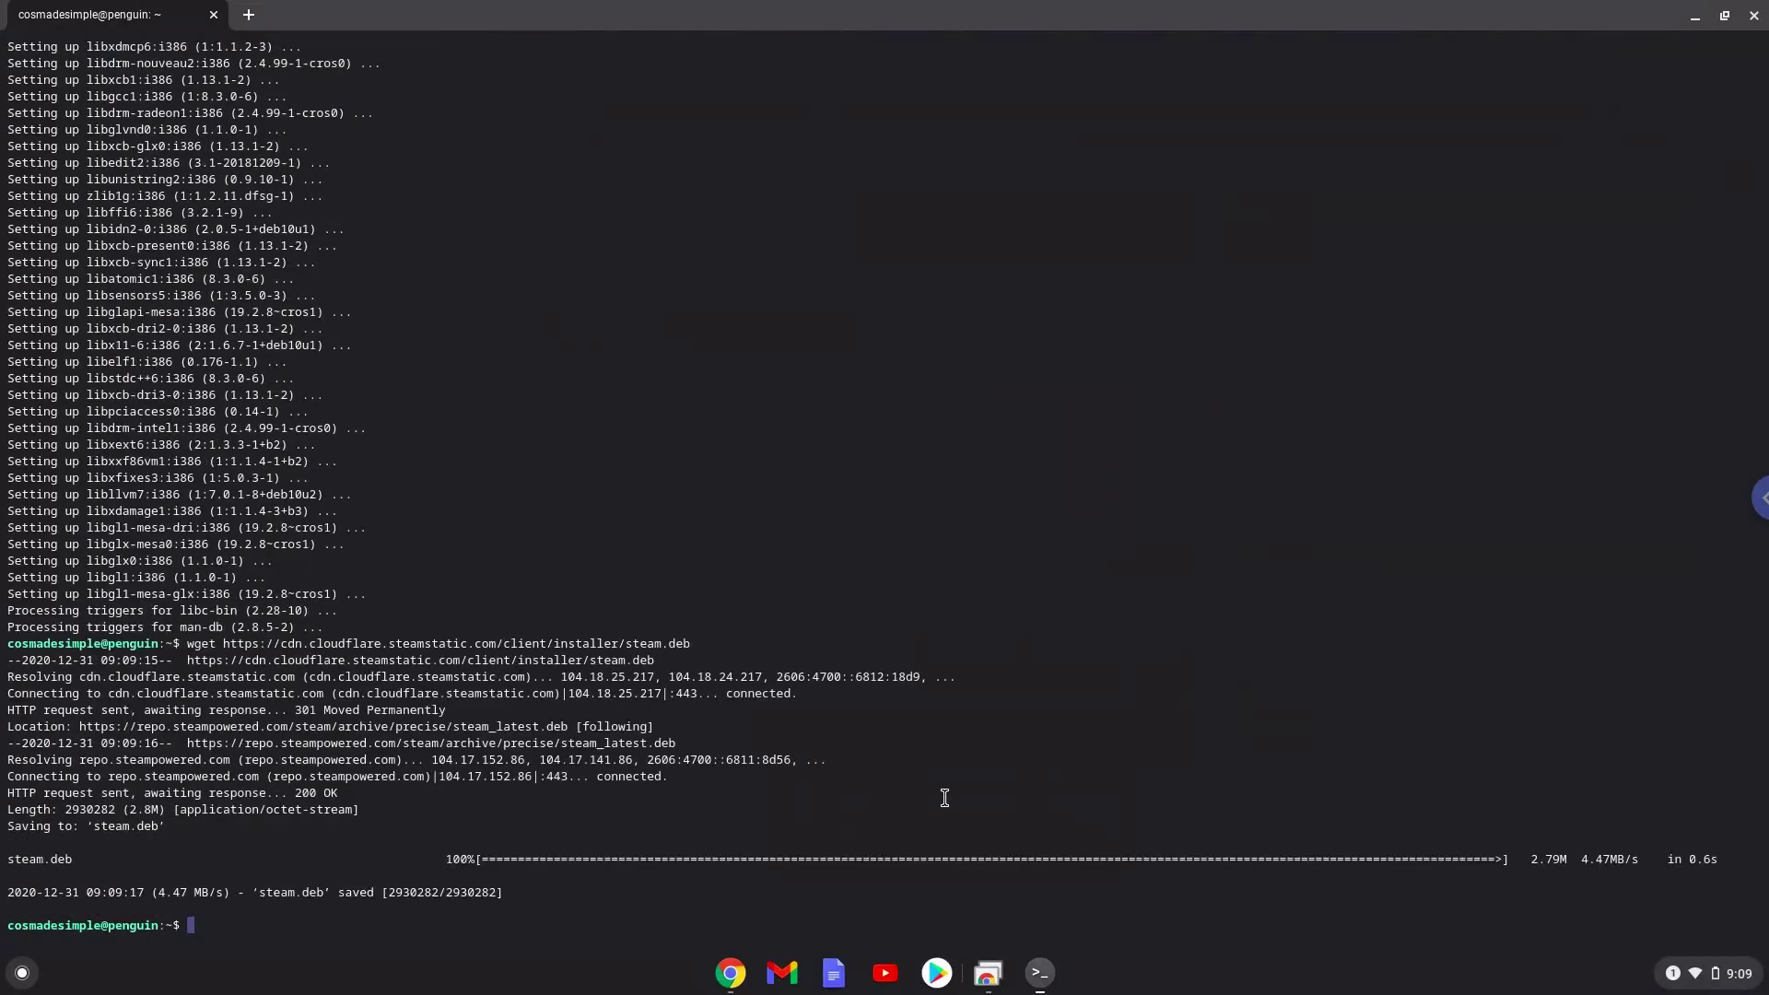
- Copy 'sudo dpkg -i steam.deb' from the Steam doc and run it in Terminal
left_click(730, 973)
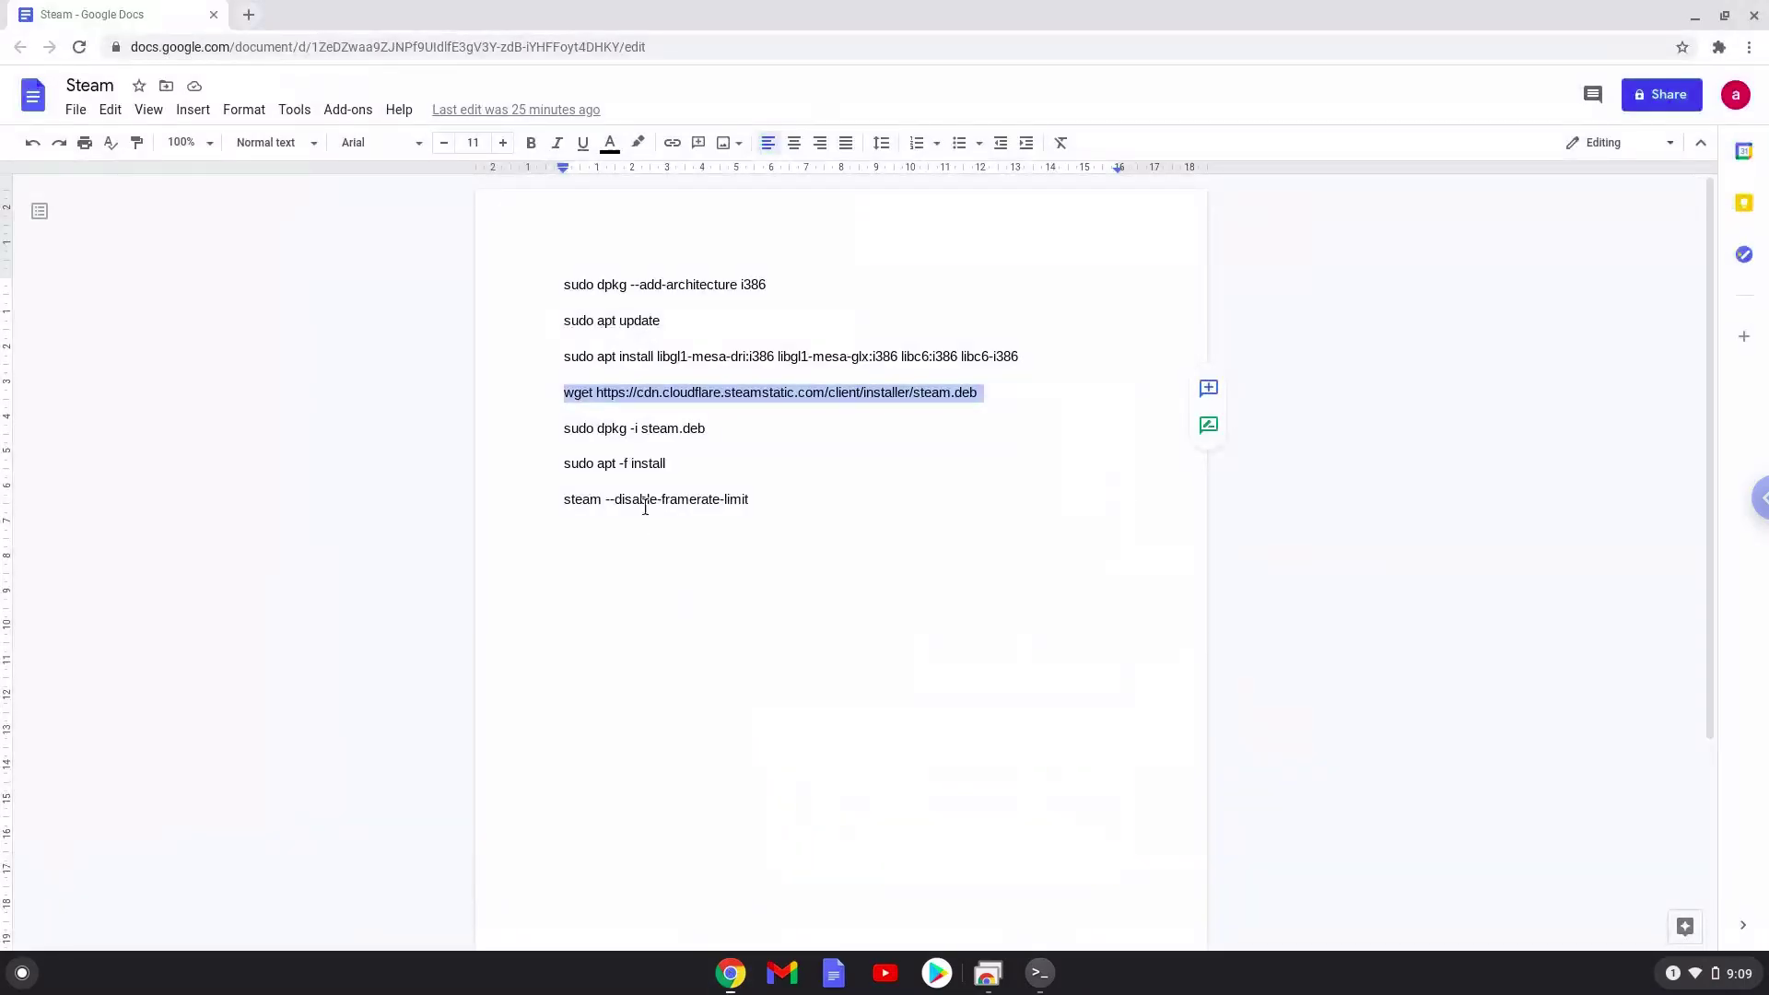
triple_click(608, 425)
right_click(608, 425)
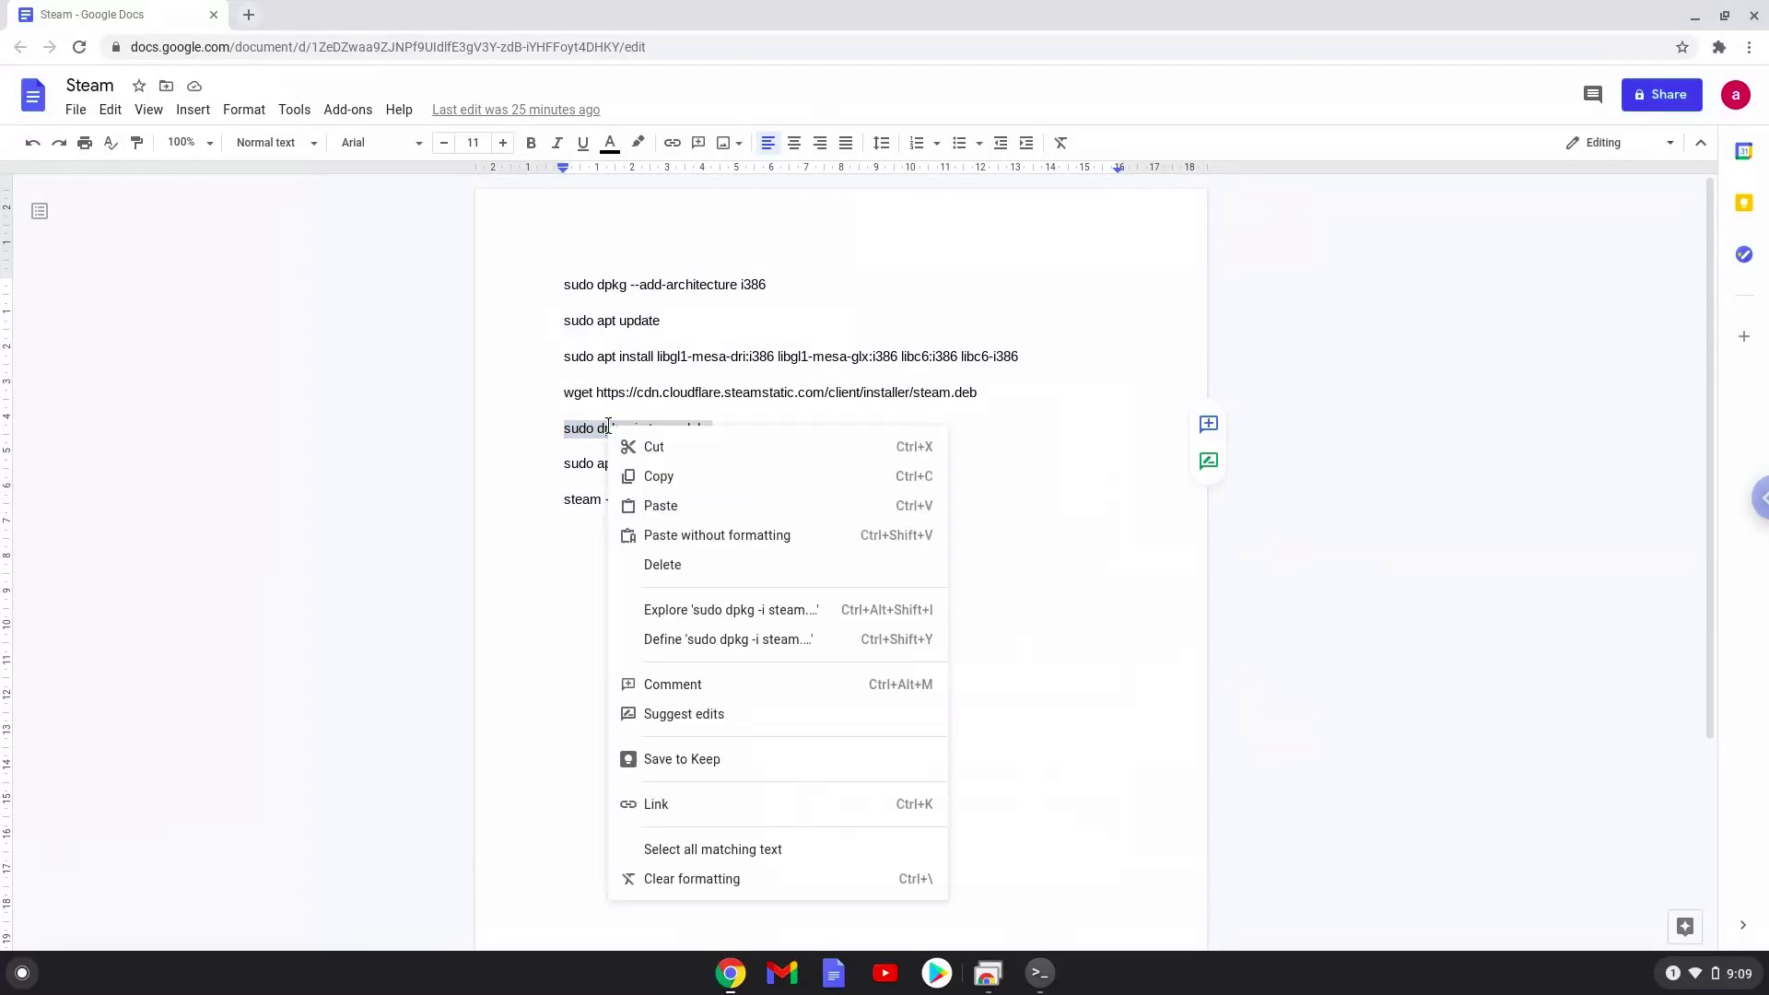
left_click(660, 477)
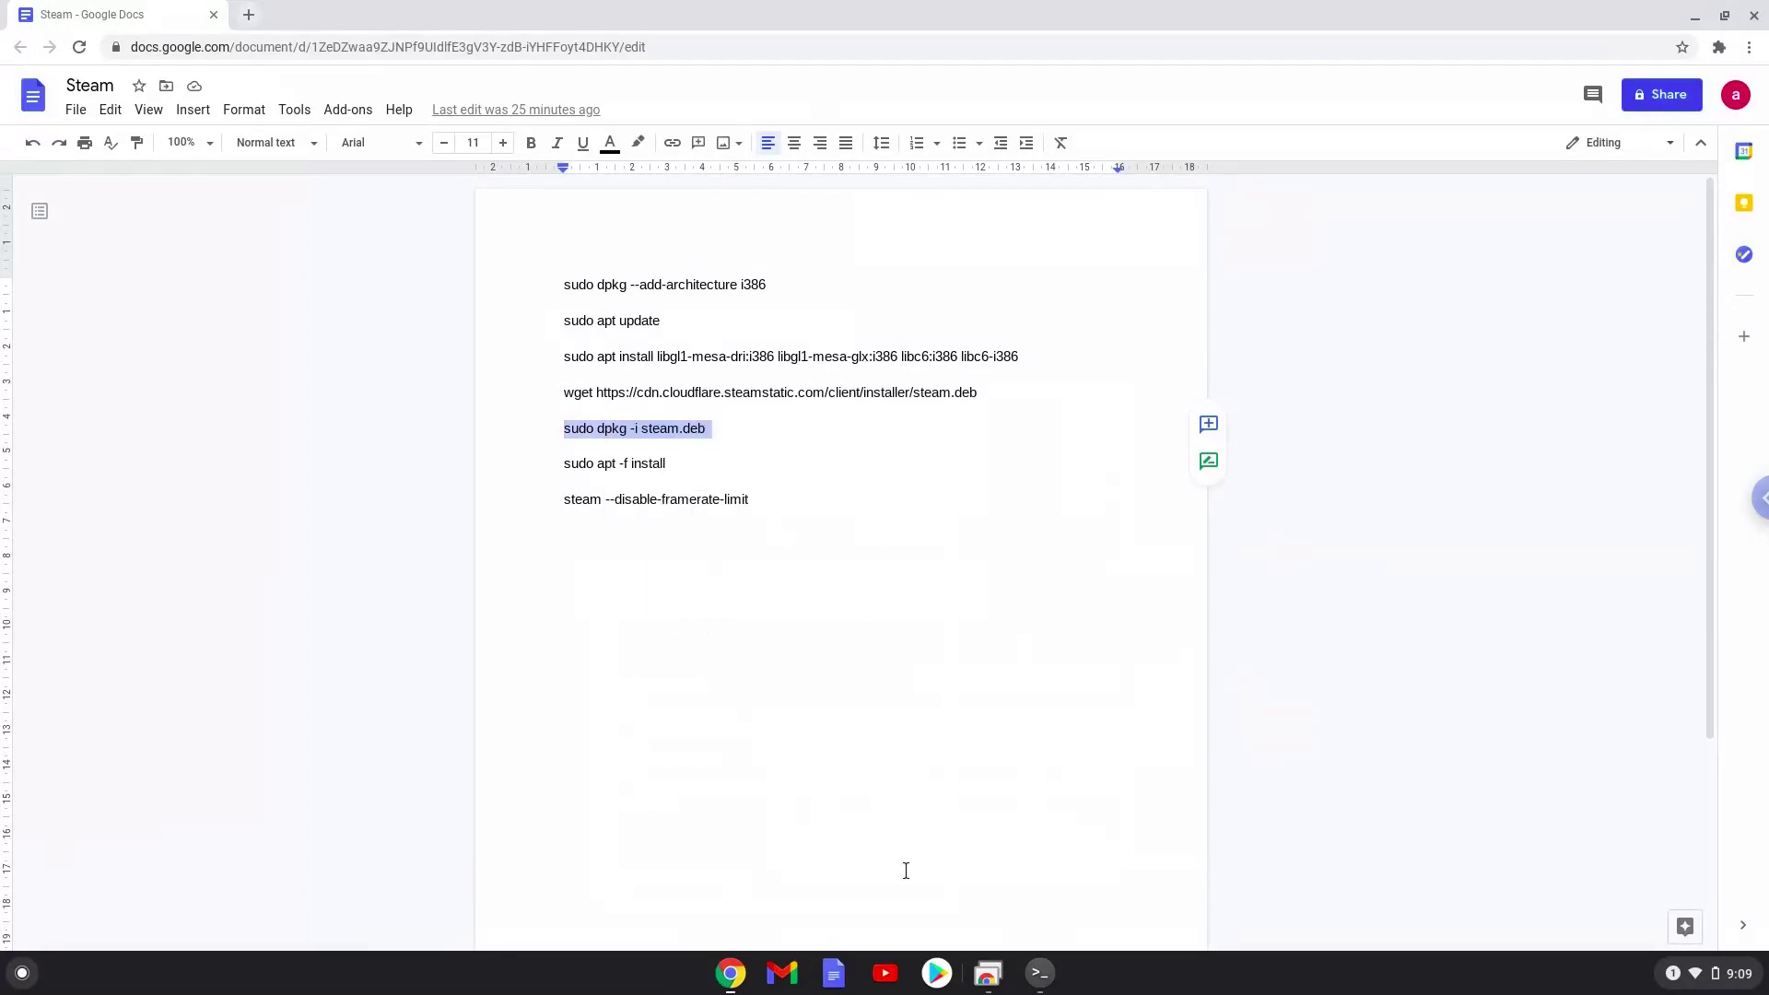
left_click(1034, 978)
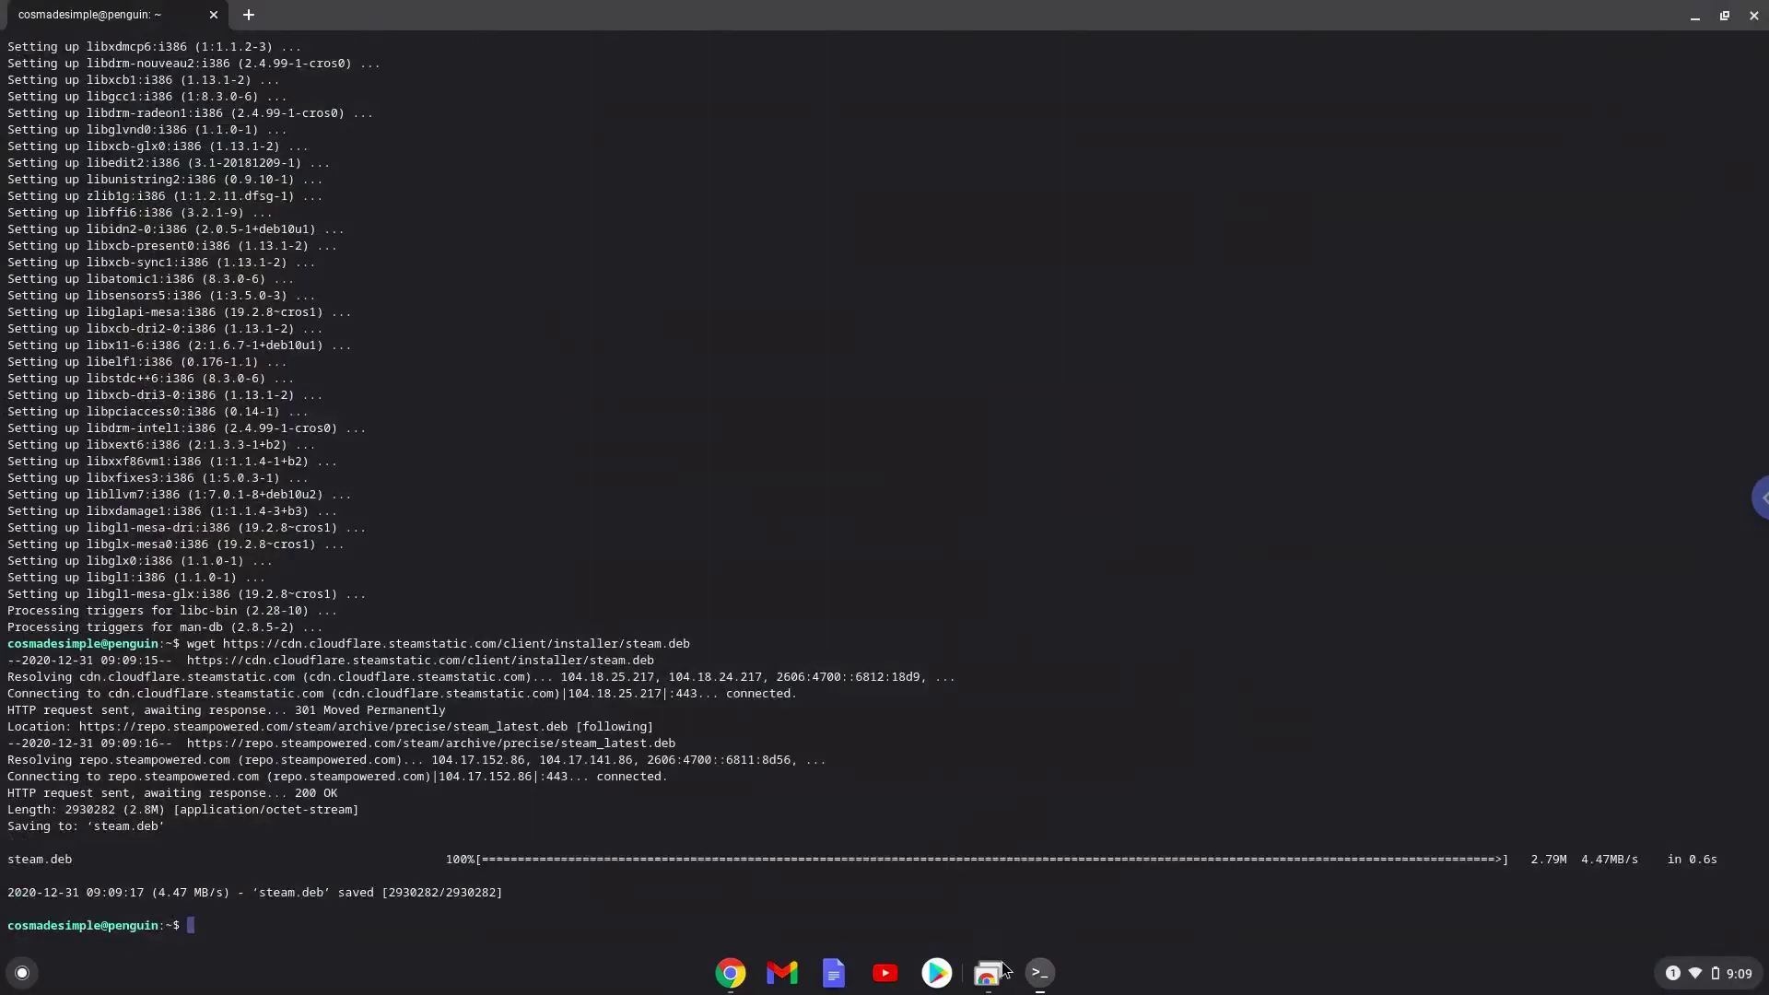
key("ctrl+shift+v")
key("Return")
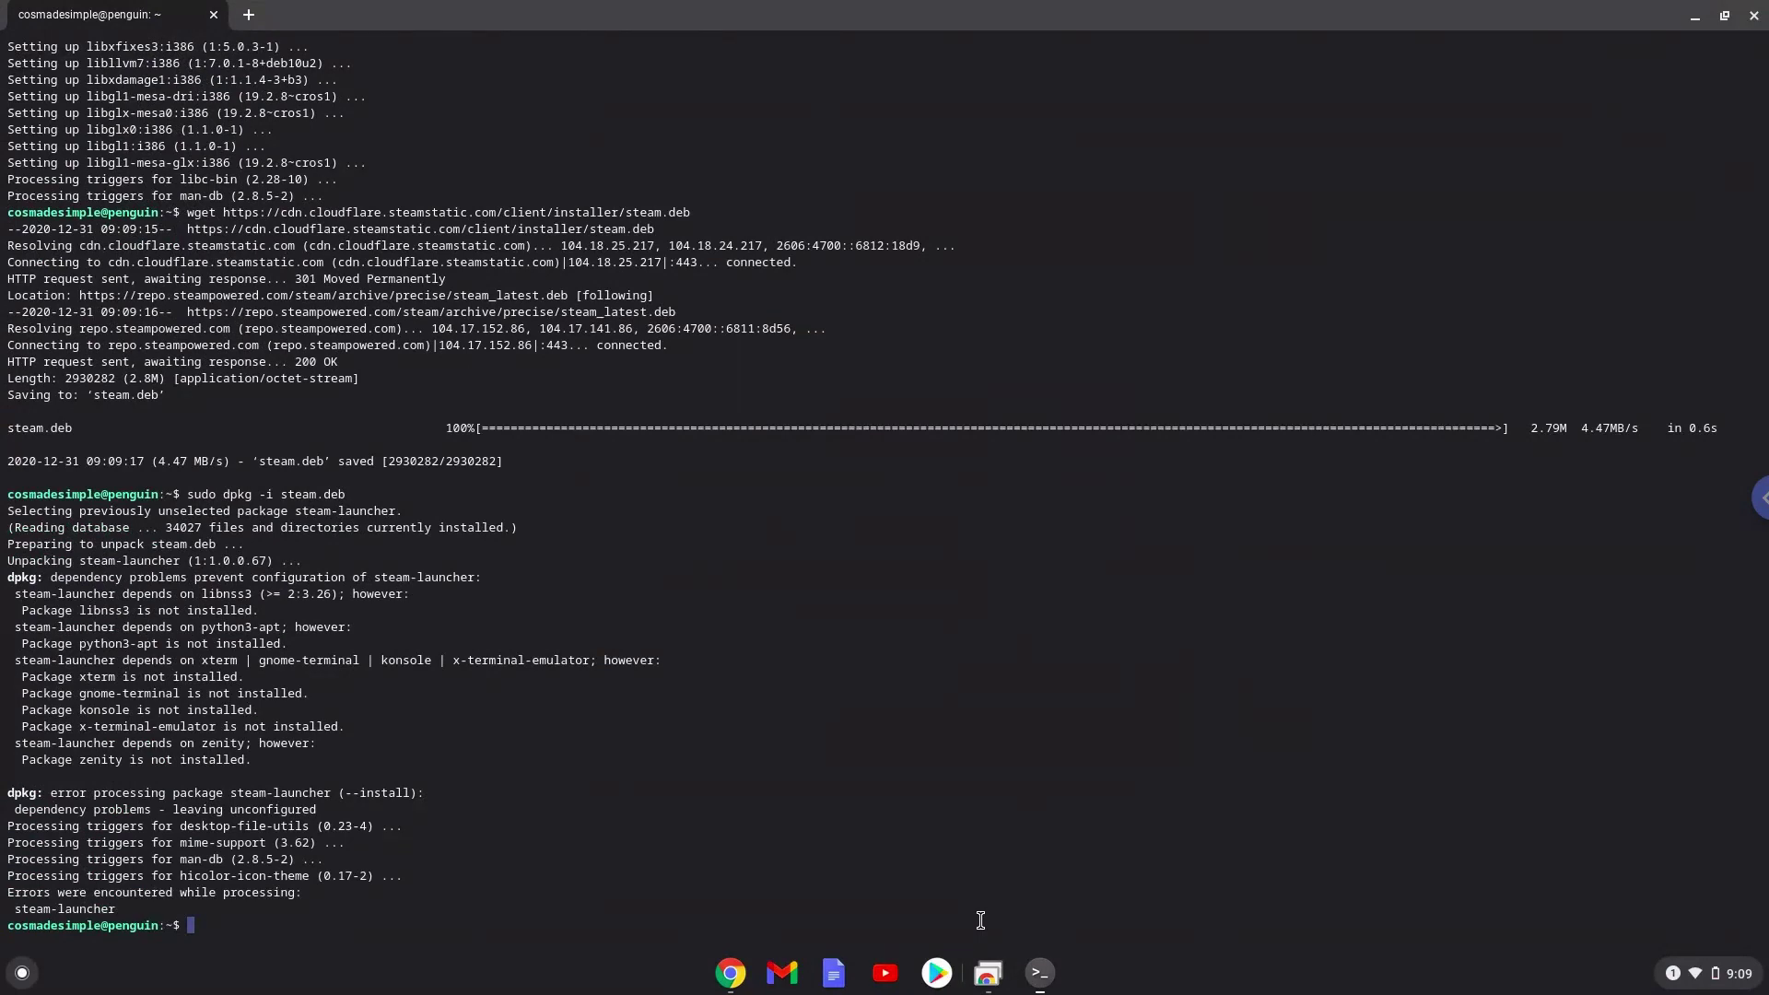
- Copy 'sudo apt -f install' from the doc and run it in Terminal
left_click(730, 972)
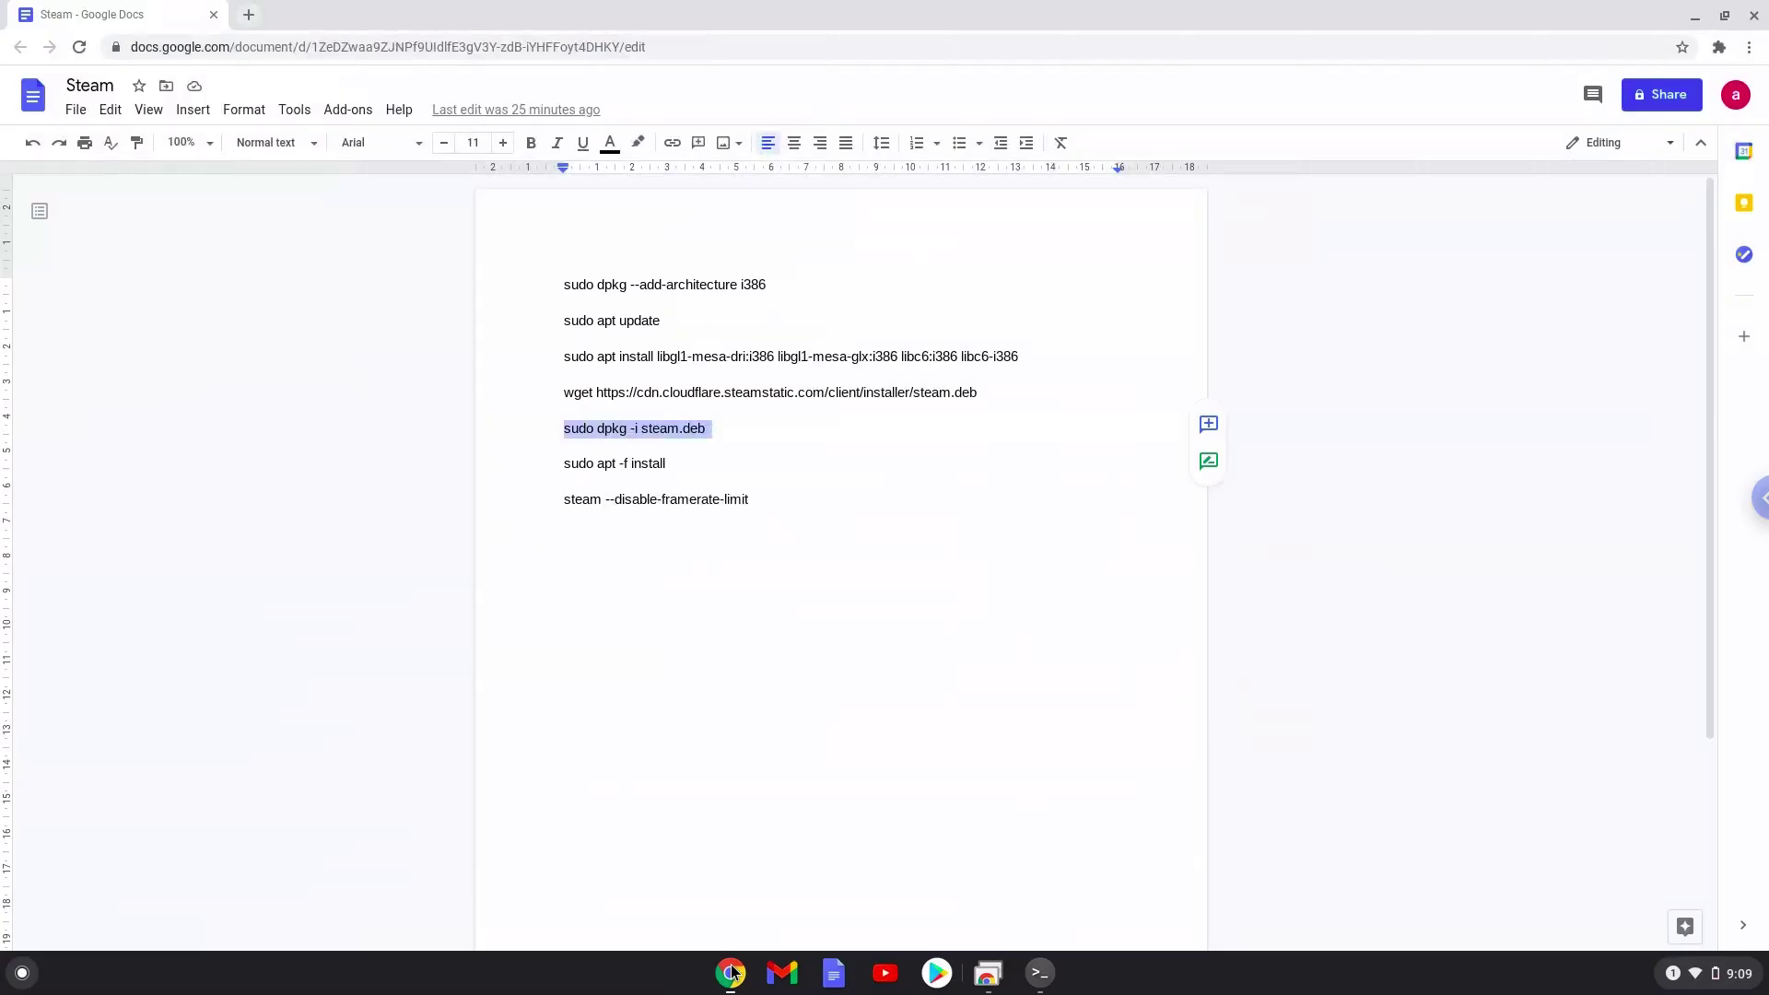
triple_click(606, 463)
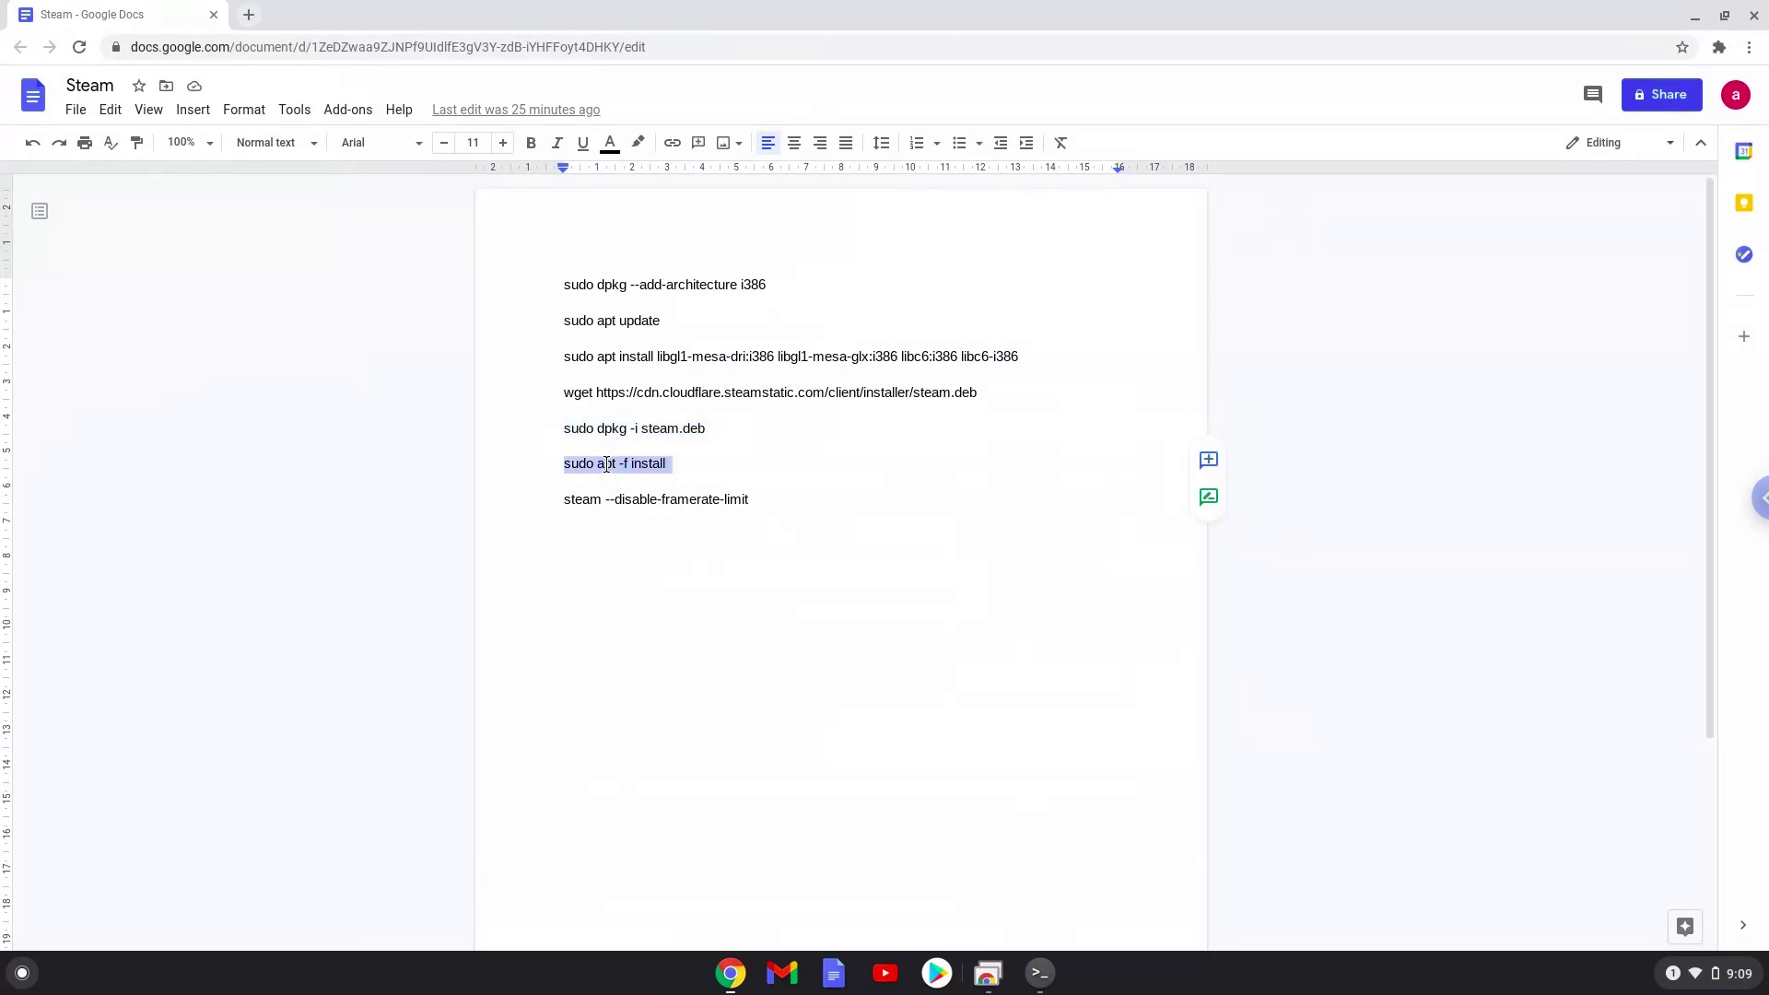
right_click(606, 463)
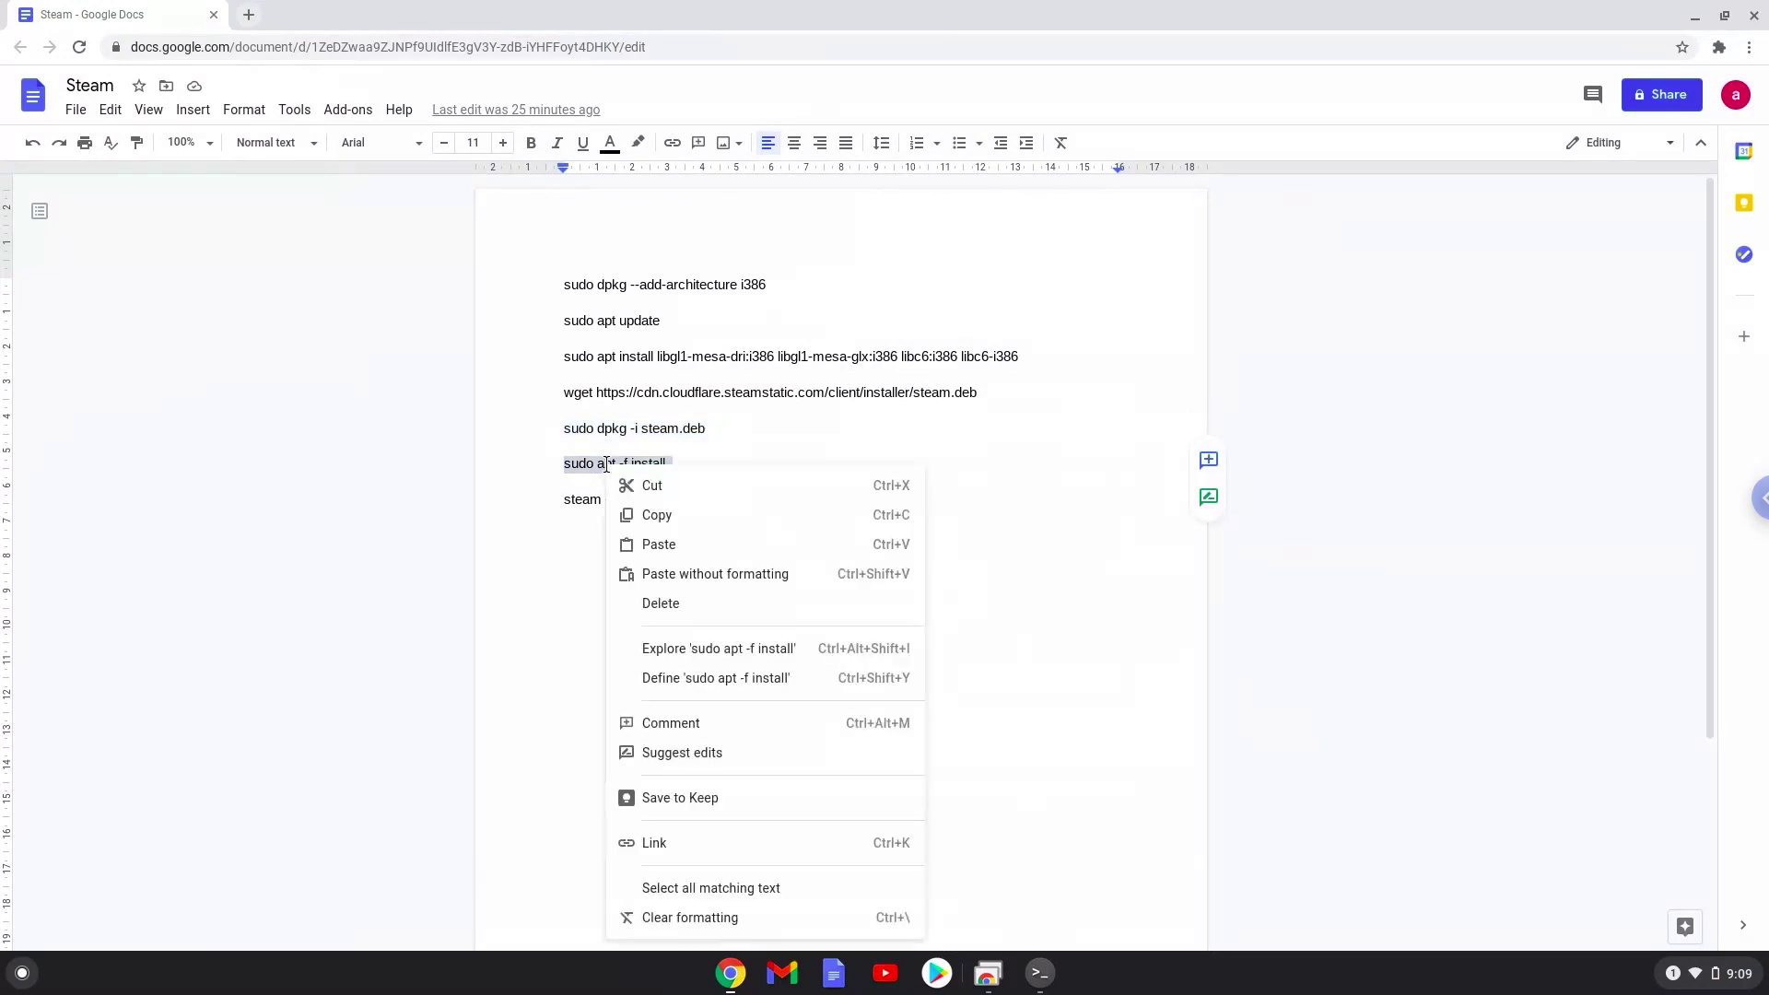
left_click(671, 517)
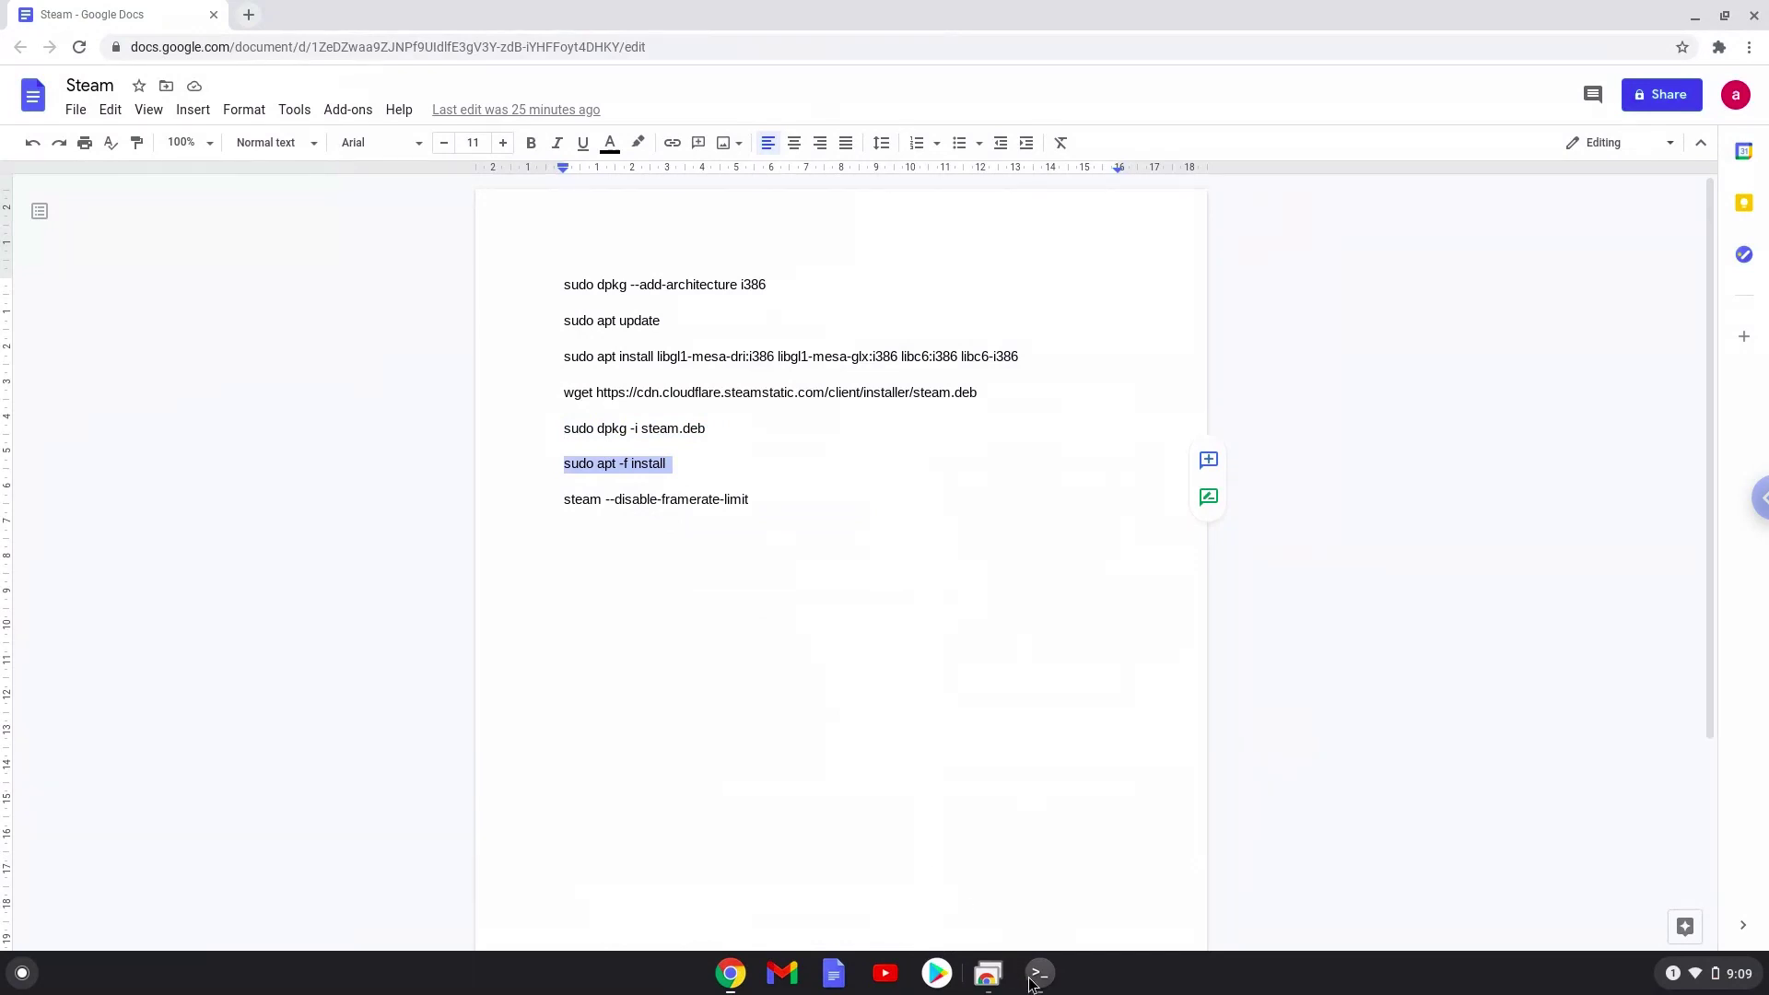
left_click(1035, 974)
scroll(957, 876, "up", 1)
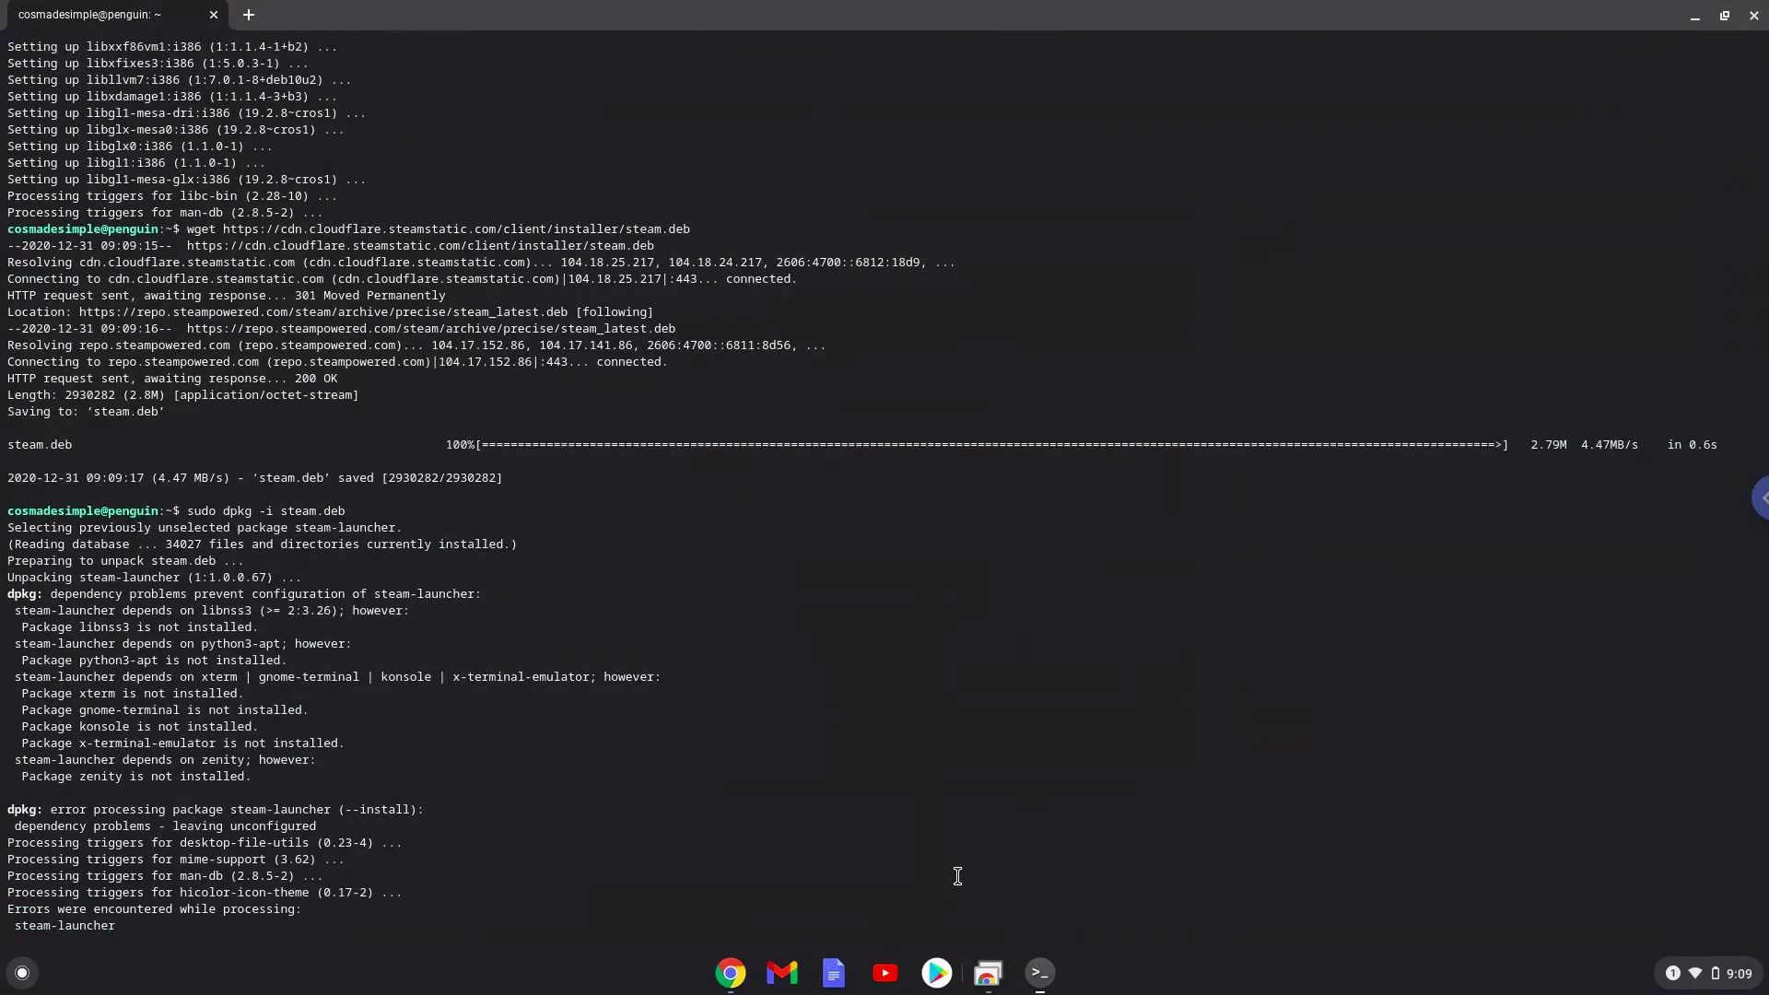
key("ctrl+shift+v")
key("Return")
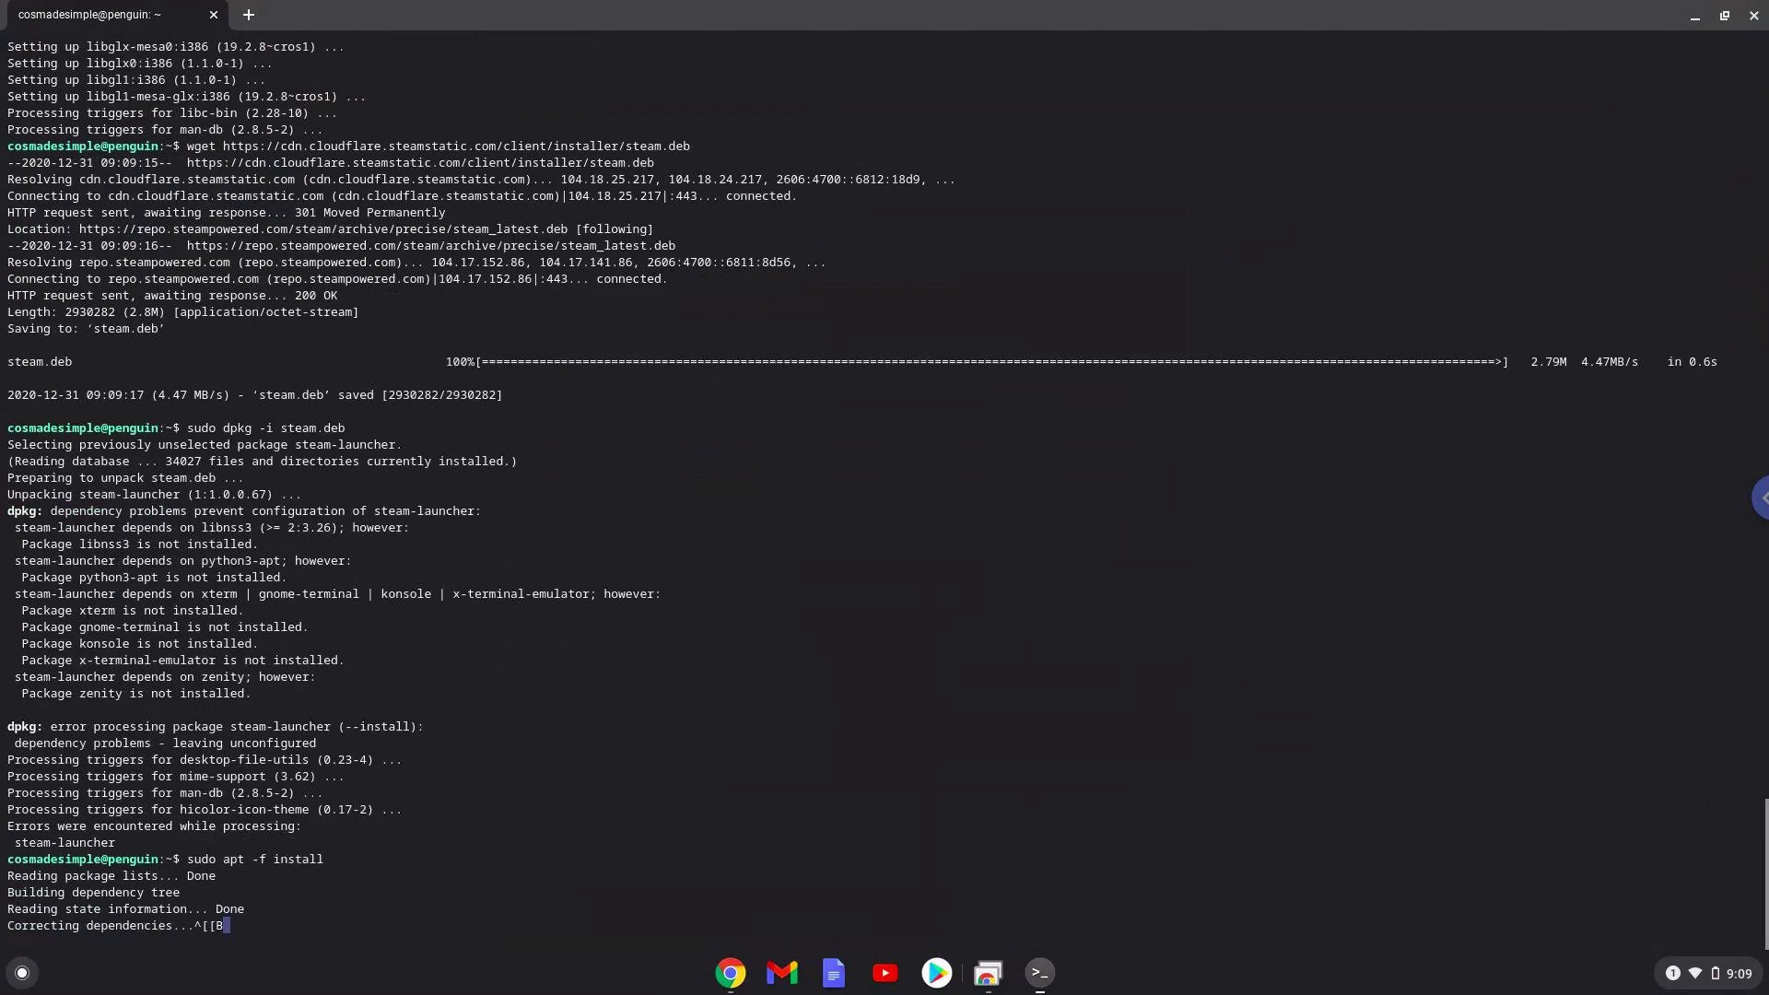
- After the first prompt aborts, rerun 'sudo apt -f install' and confirm installing the 86 packages
key("Down")
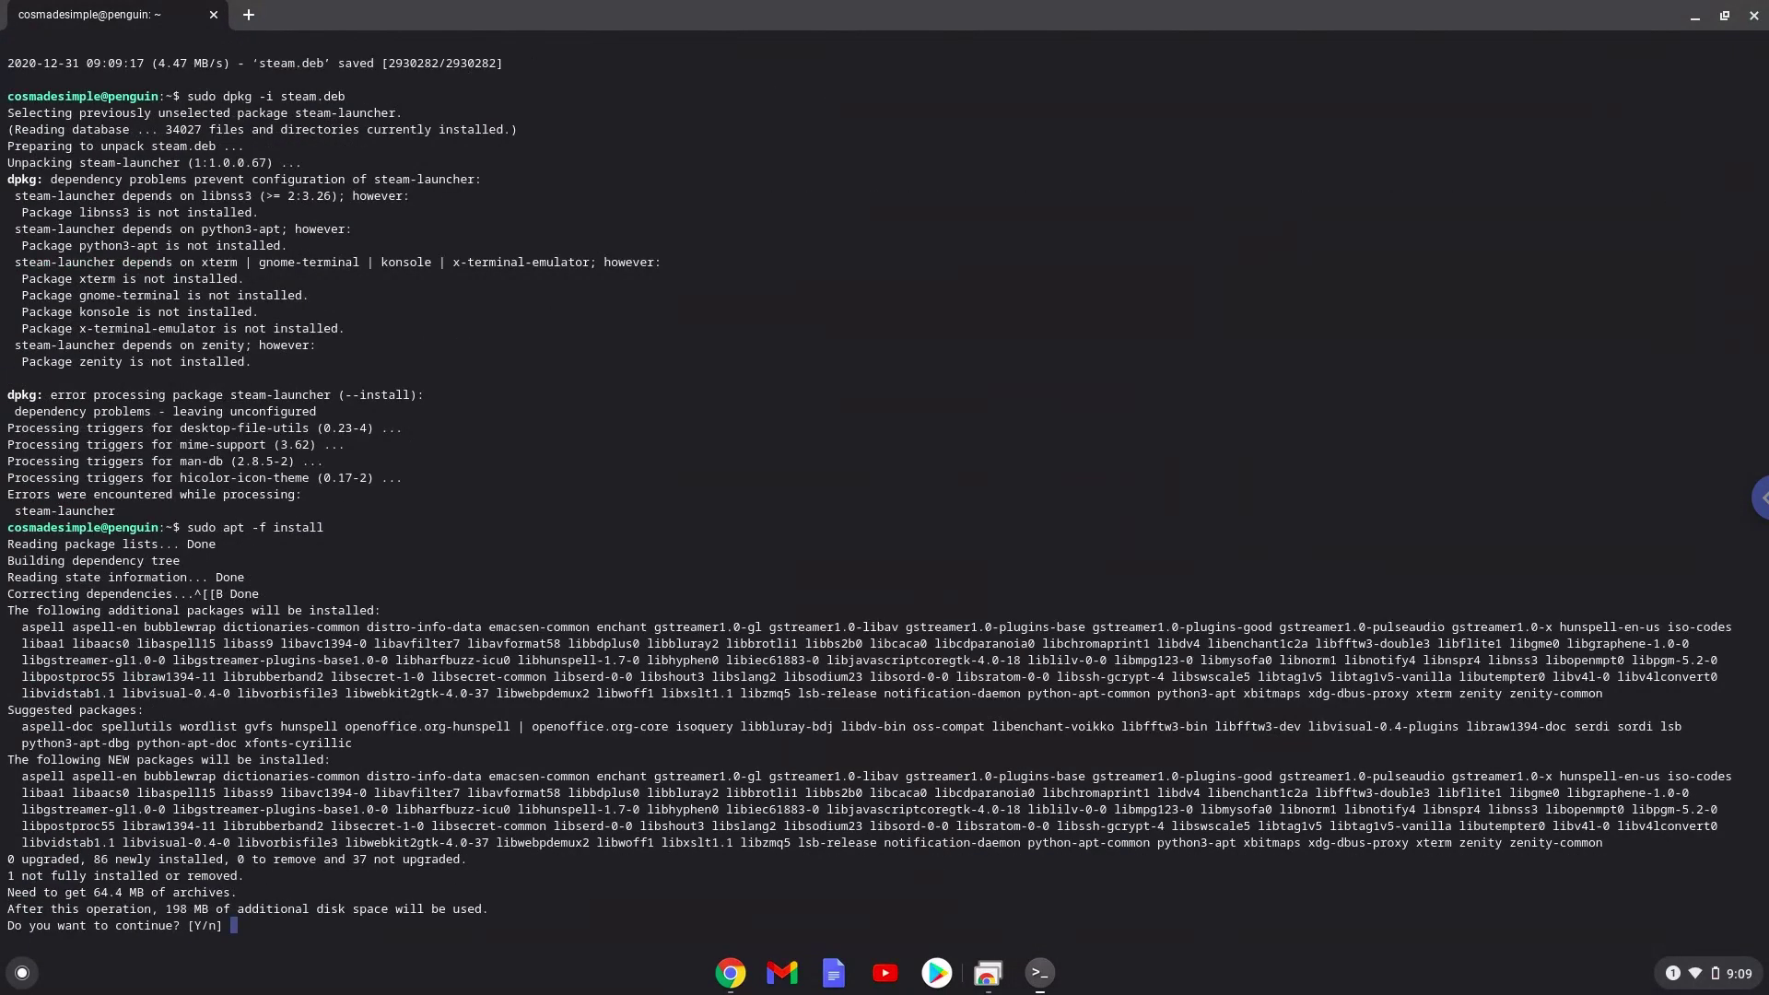
key("Return")
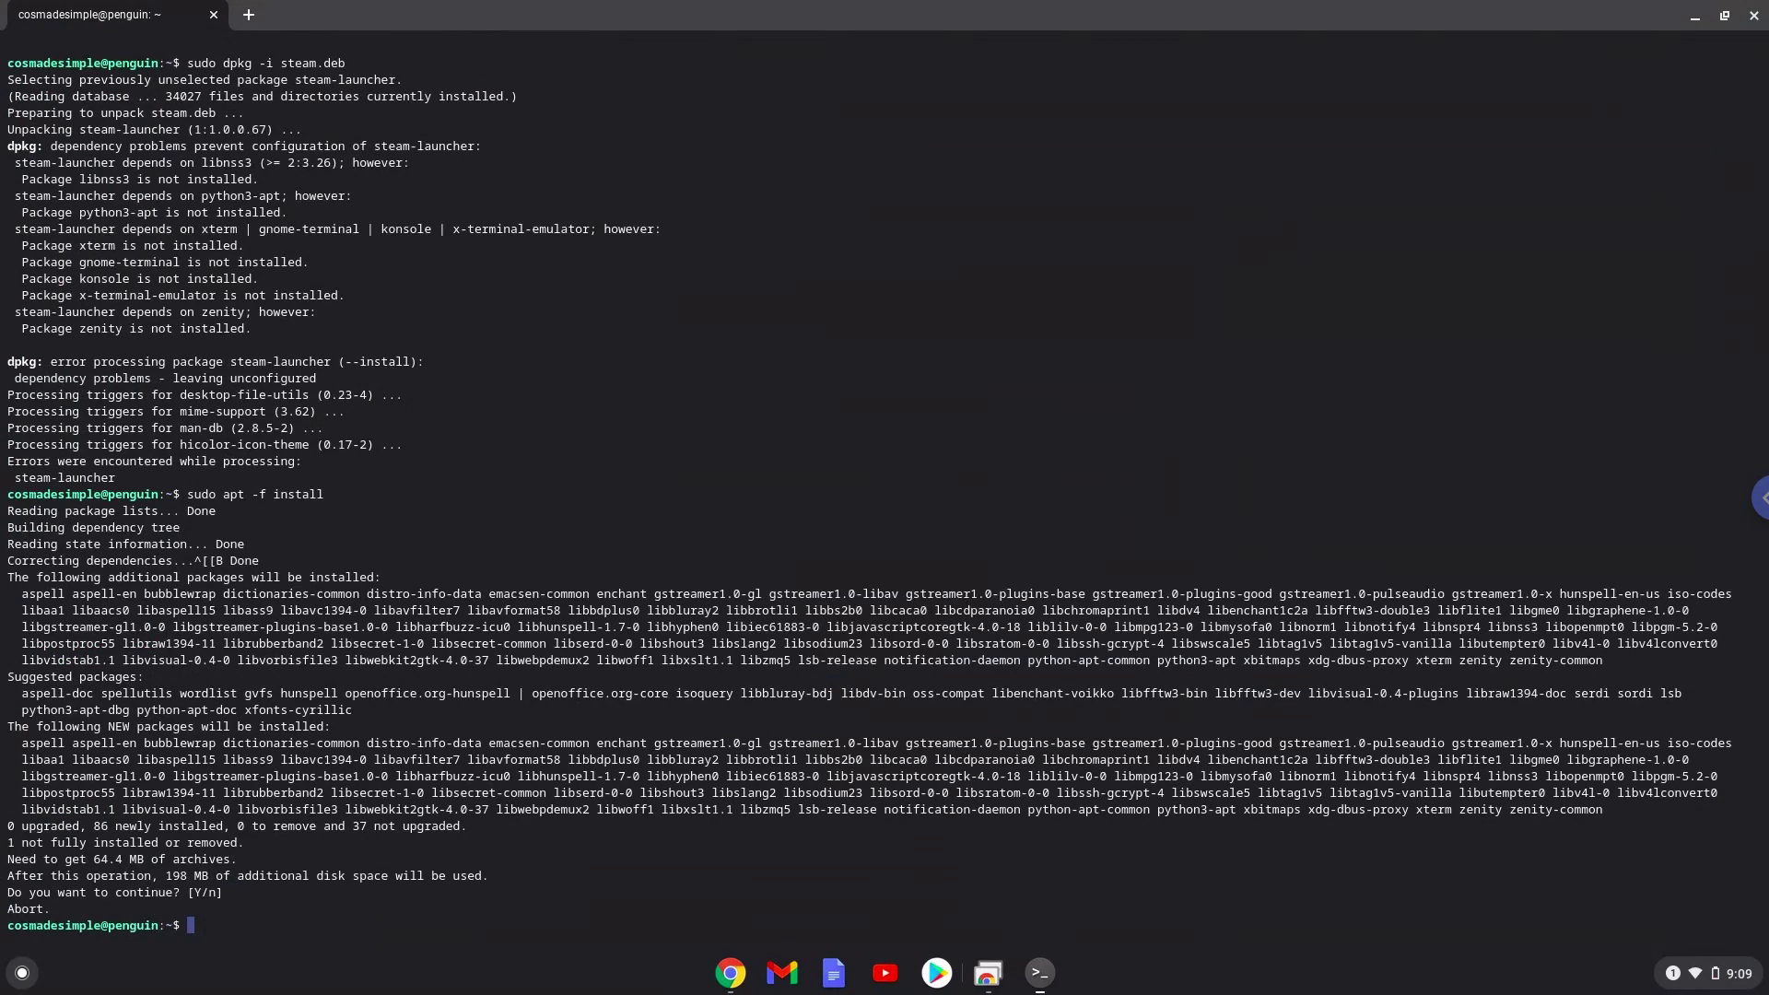
key("Up")
key("Return")
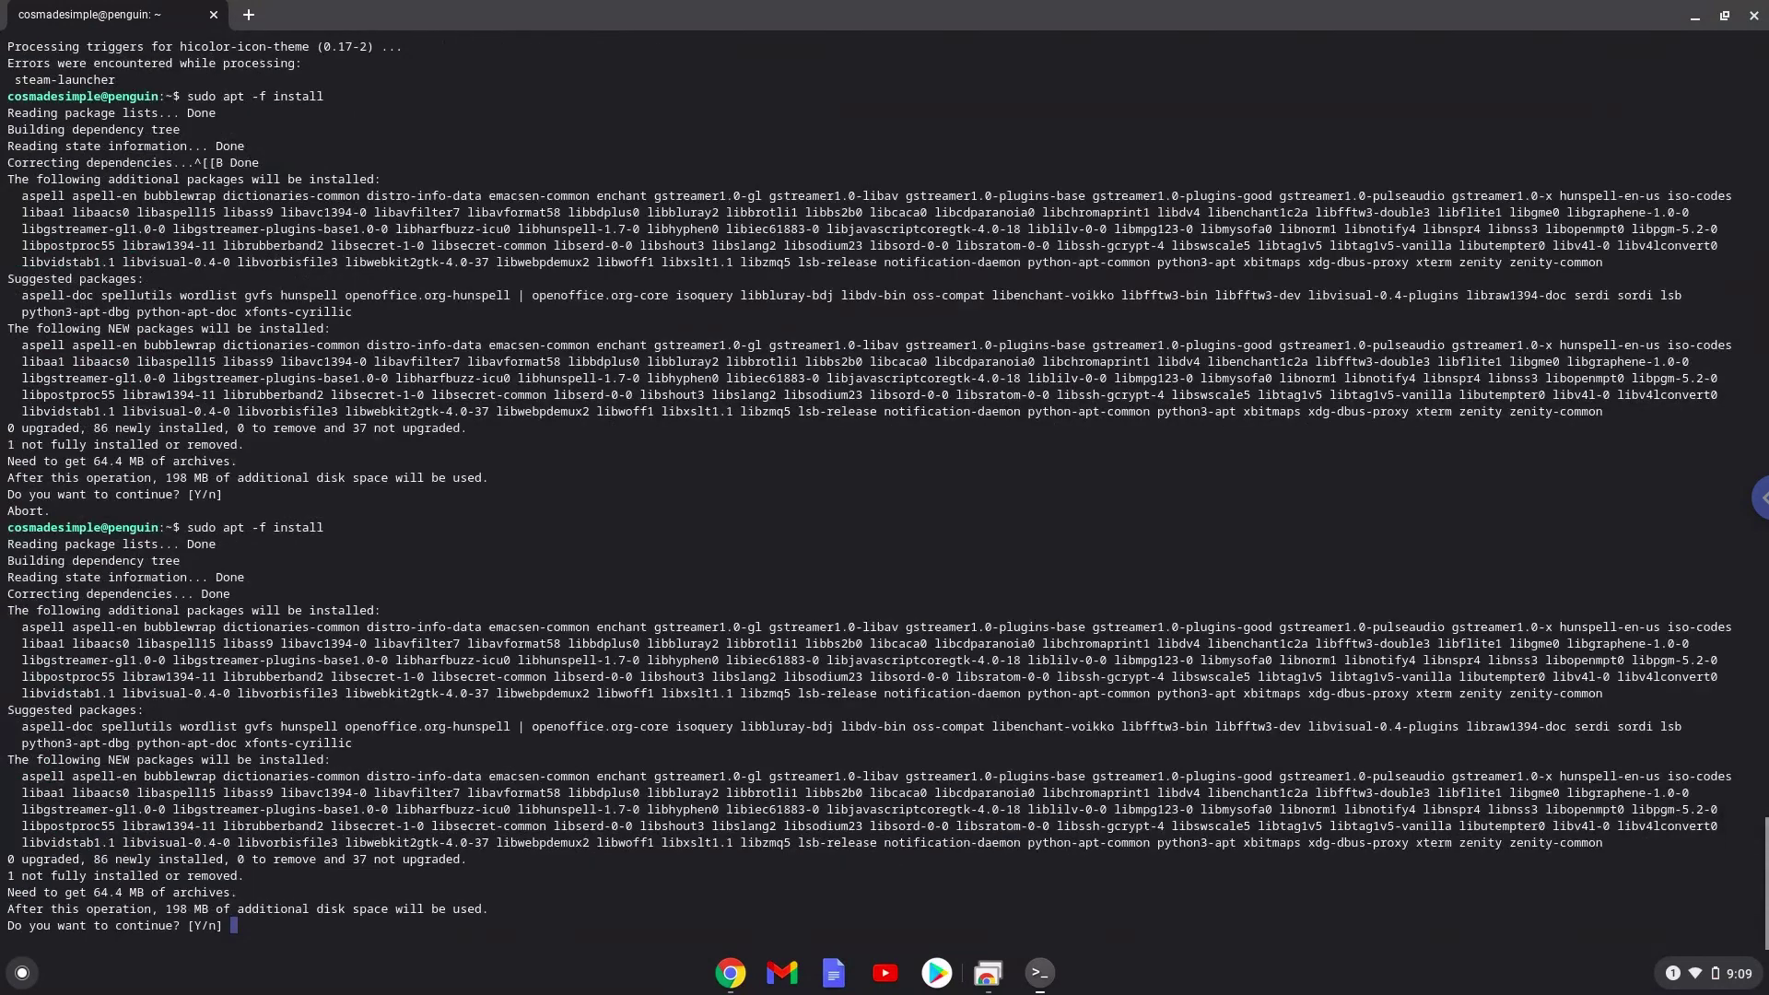
key("Return")
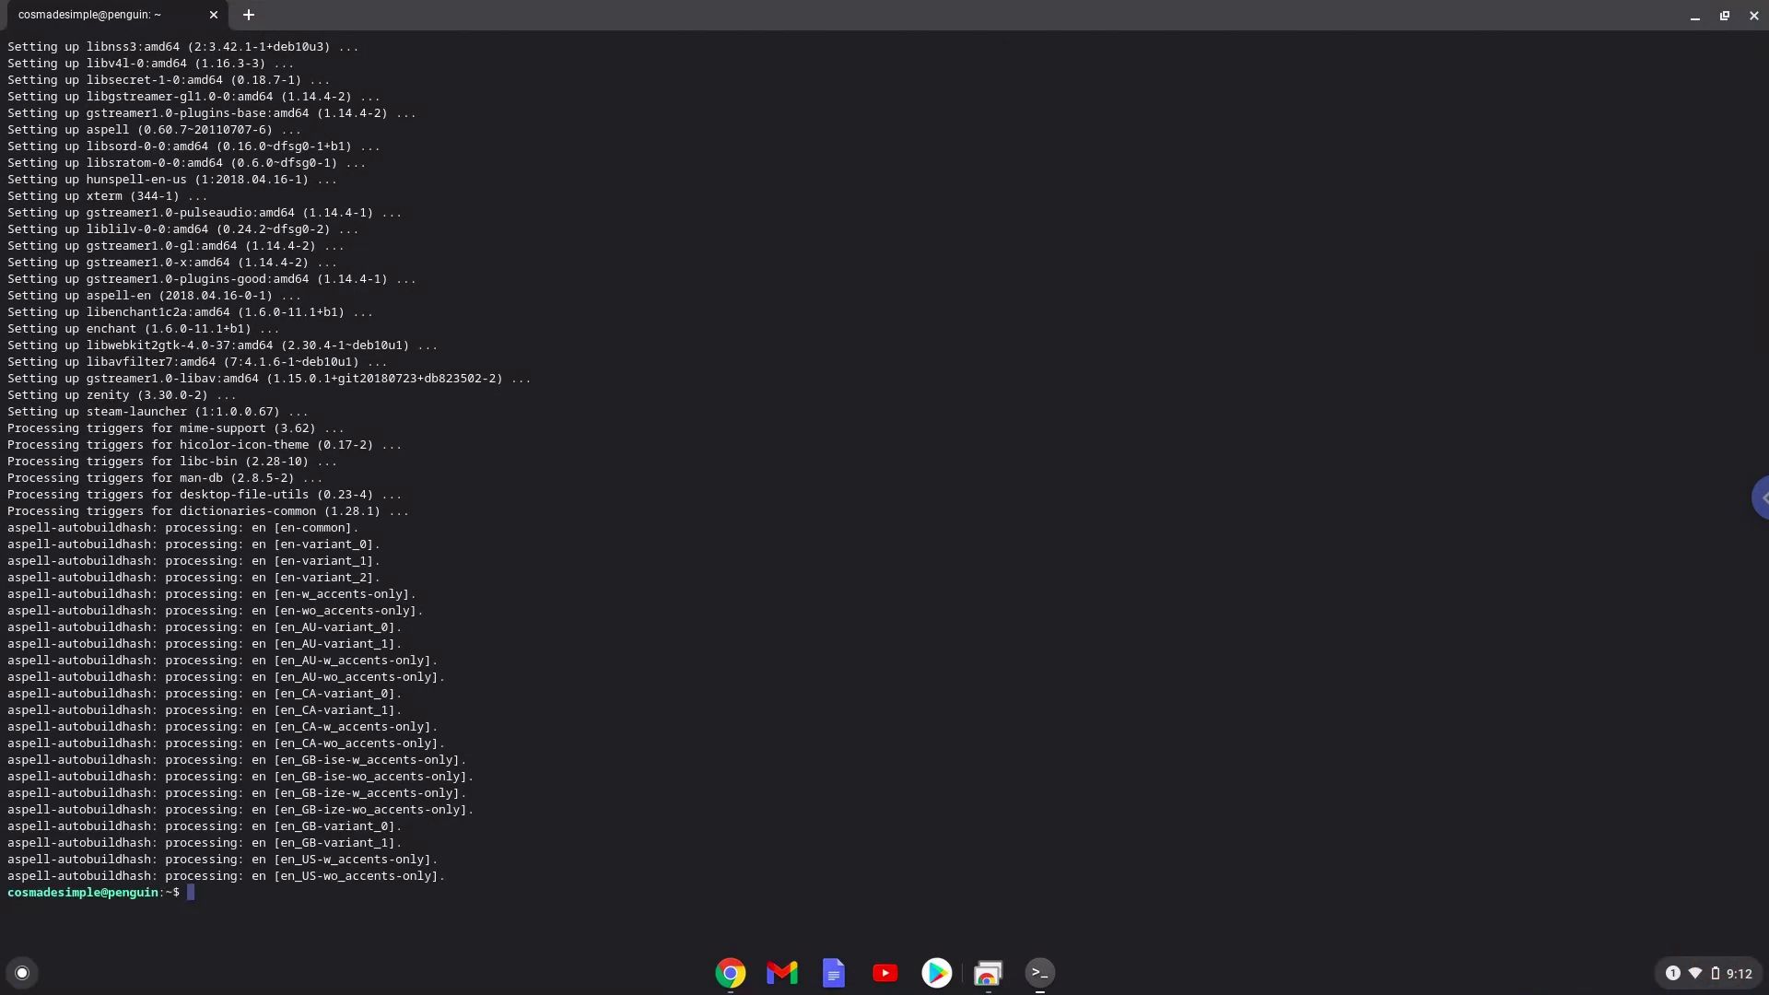
- Run 'steam --disable-framerate-limit' copied from the doc, then minimize Terminal and Chrome
left_click(728, 973)
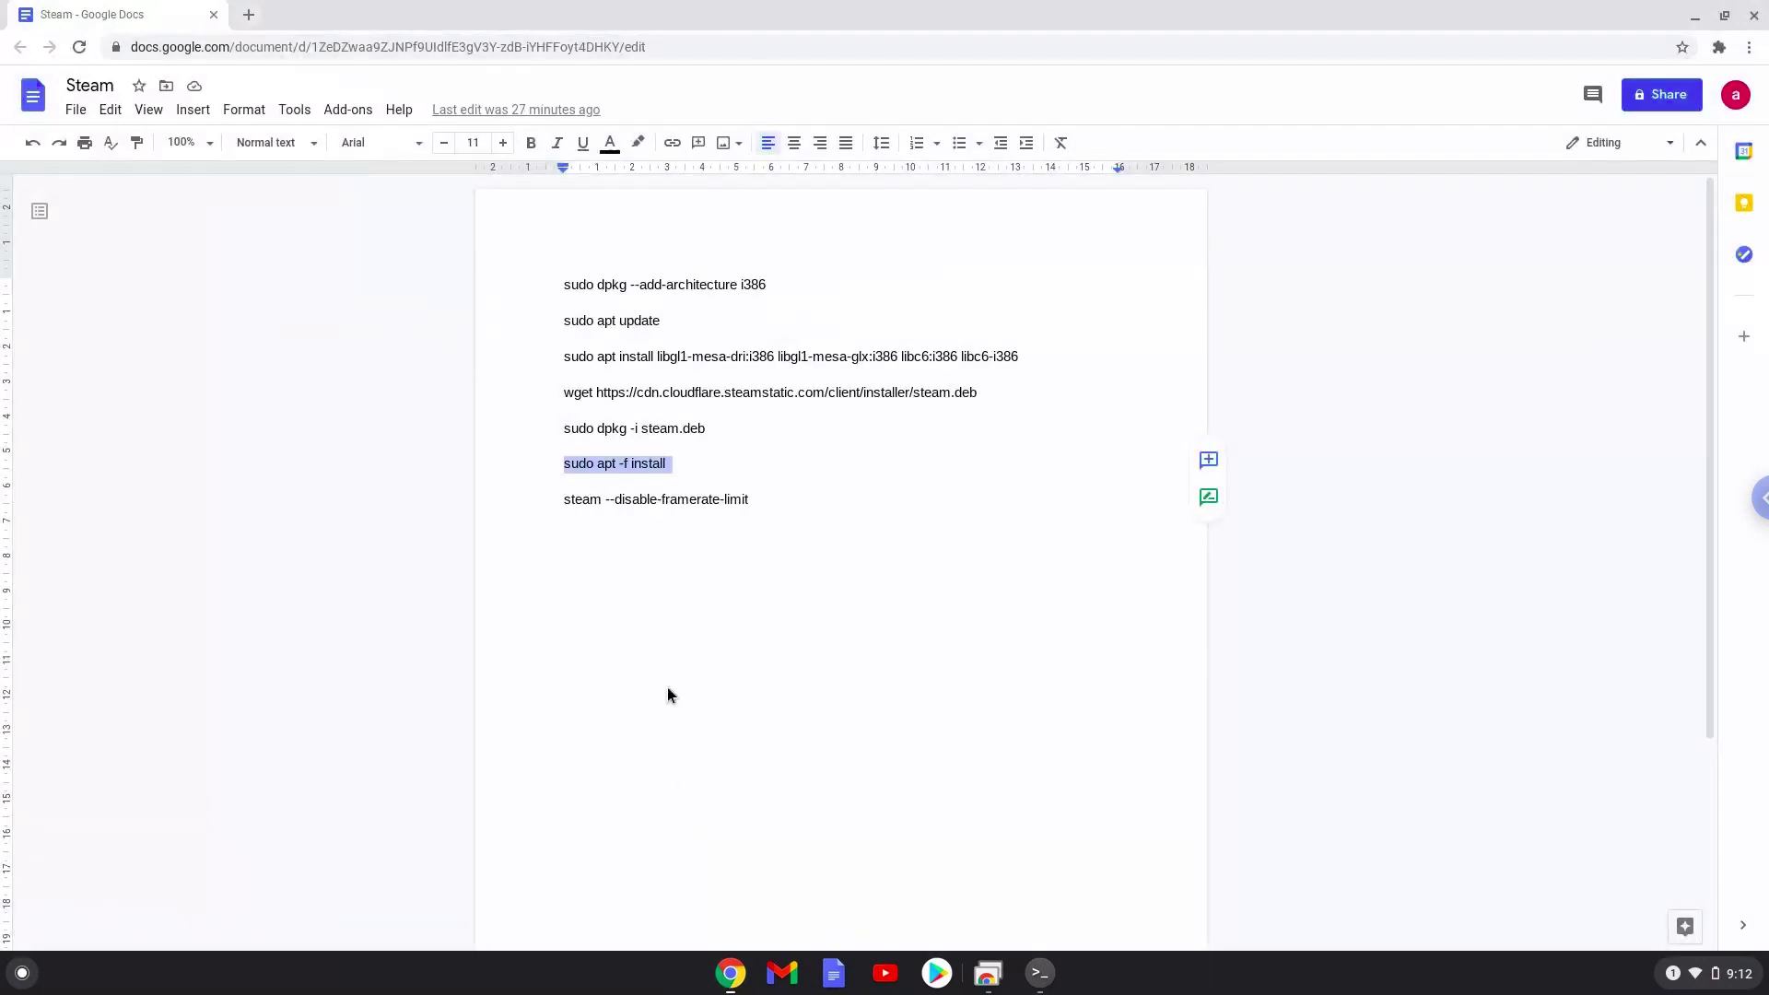
triple_click(634, 498)
right_click(634, 498)
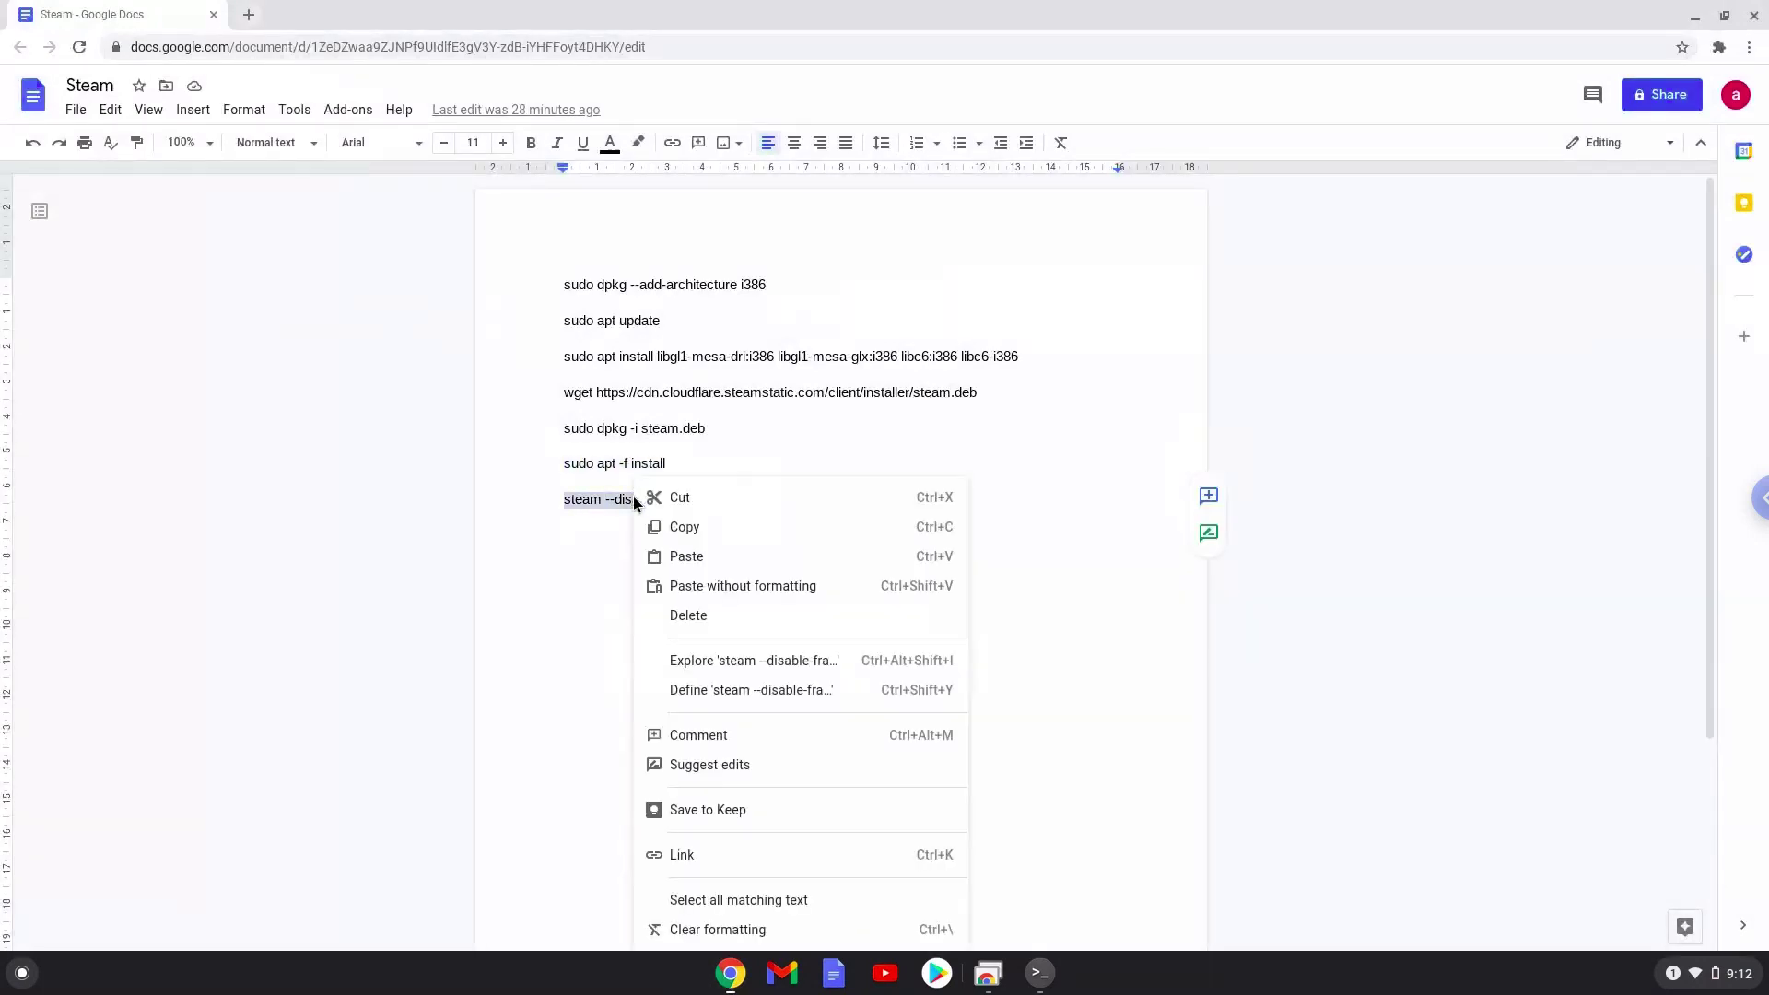
left_click(682, 529)
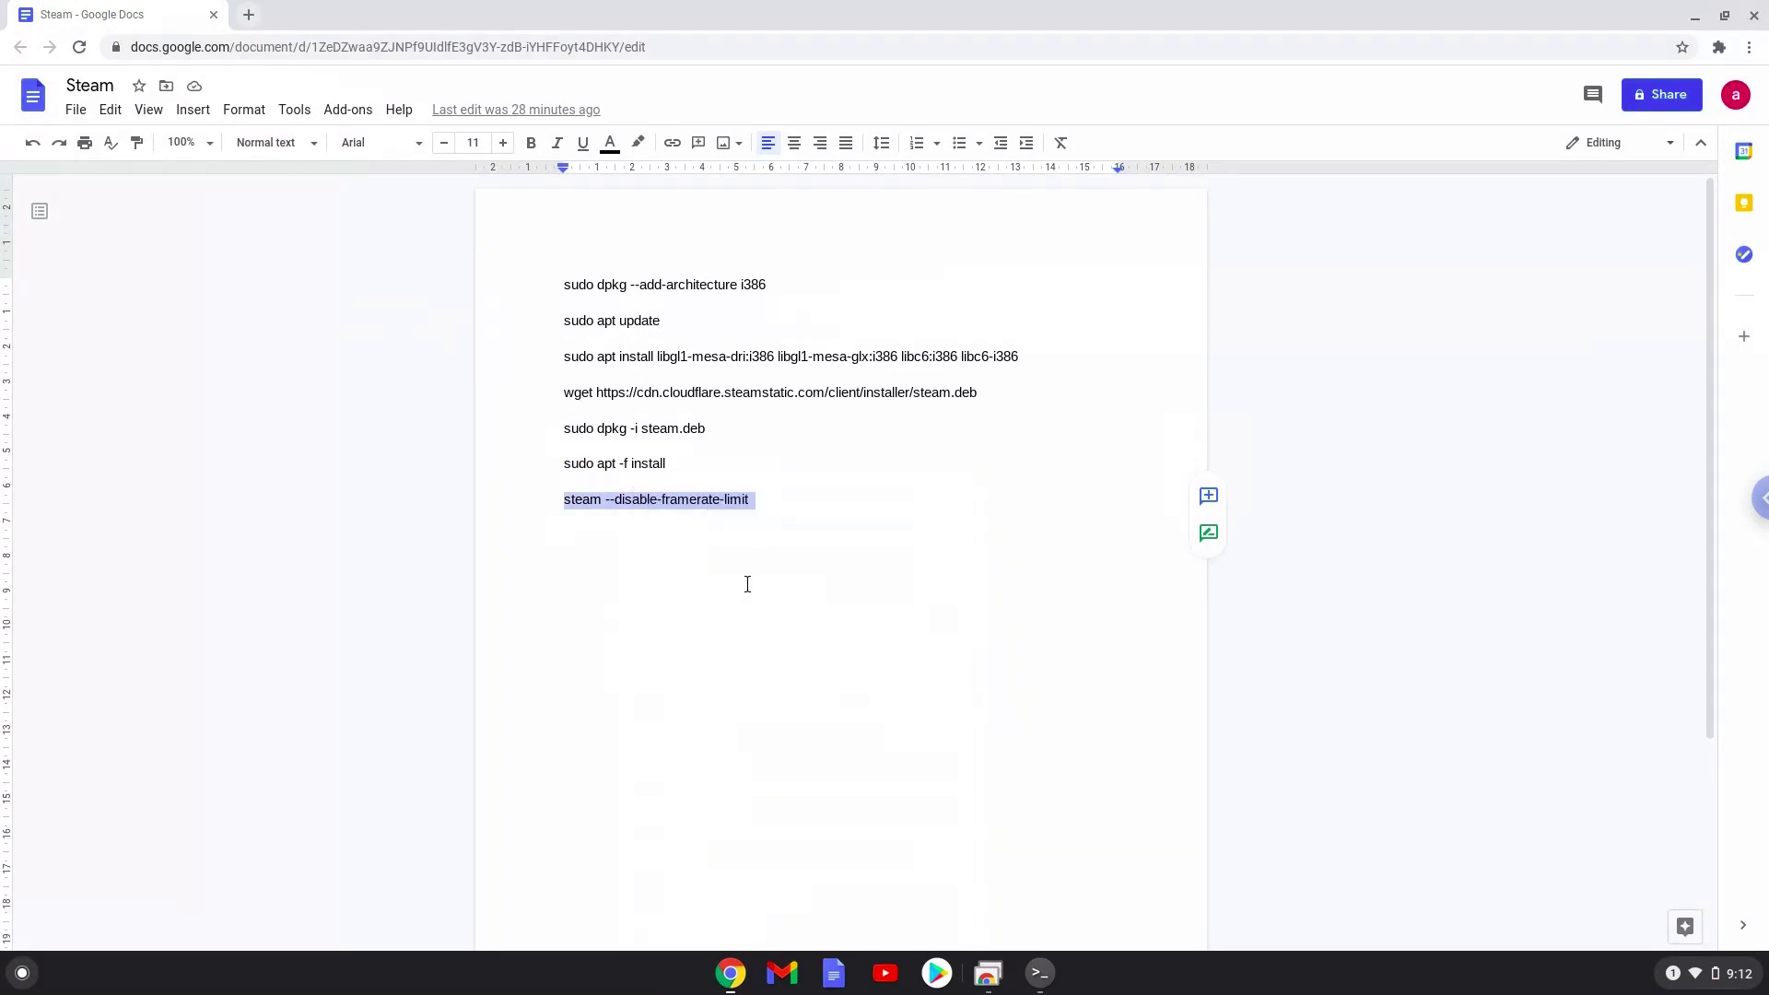
left_click(1039, 972)
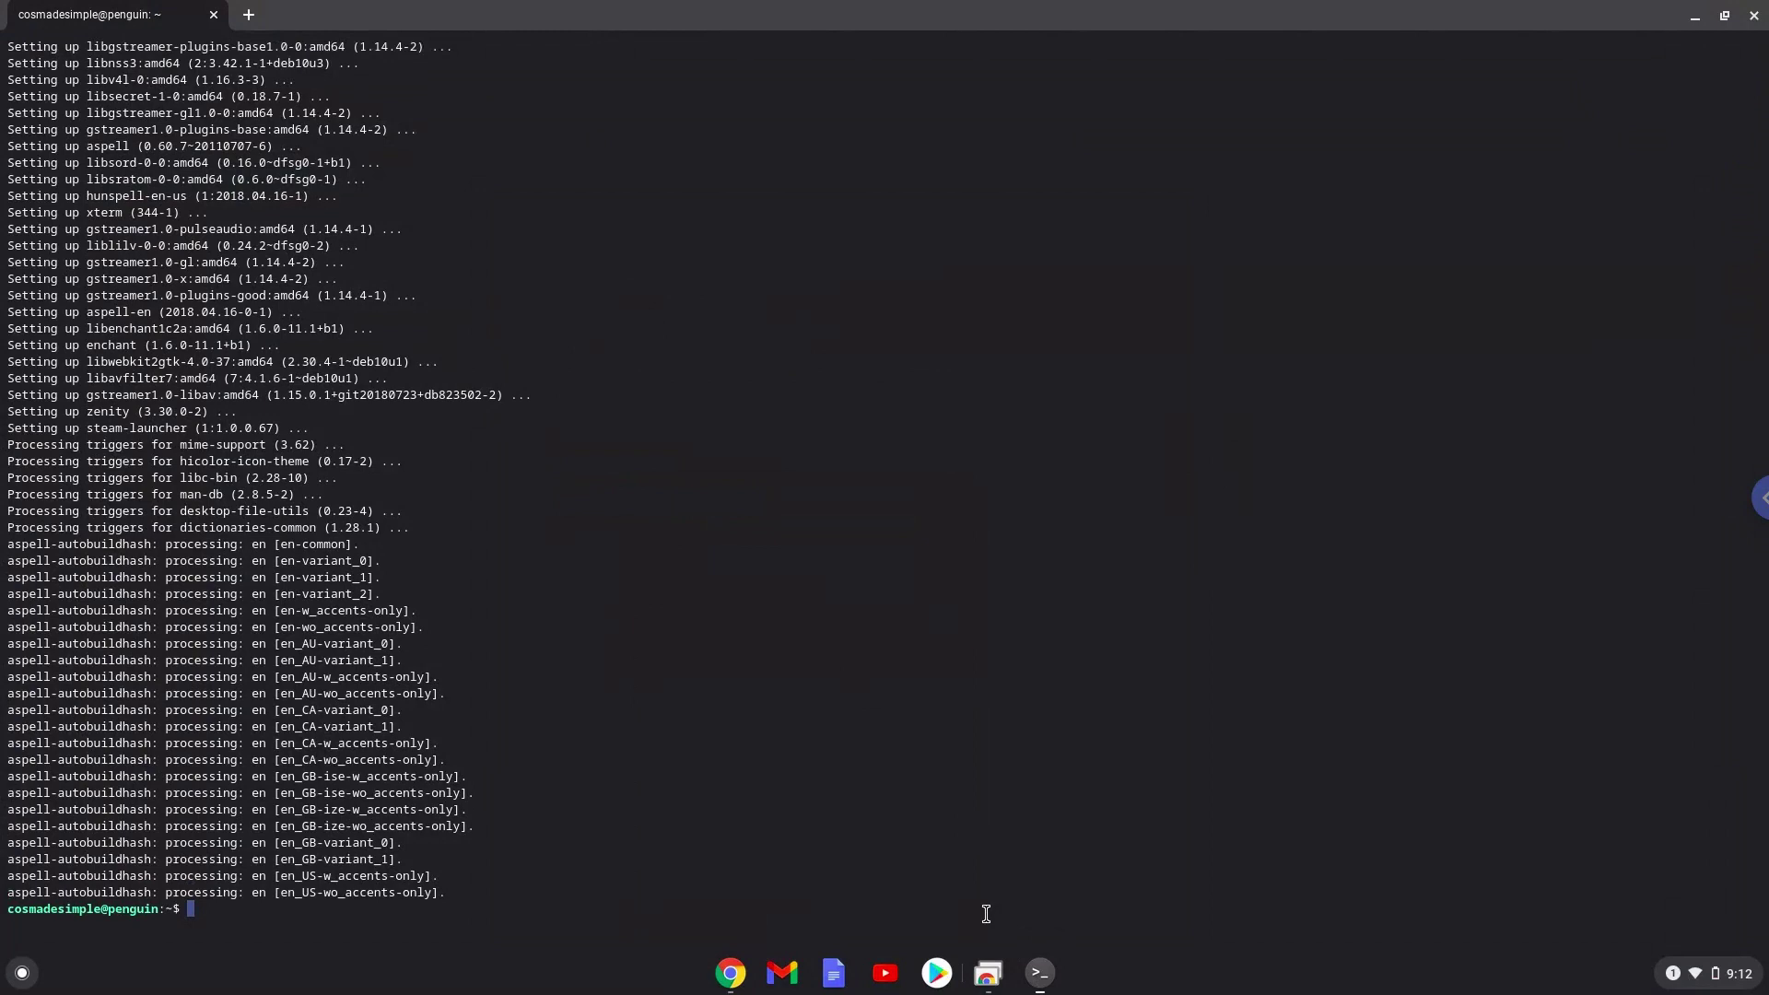
key("ctrl+shift+v")
key("Return")
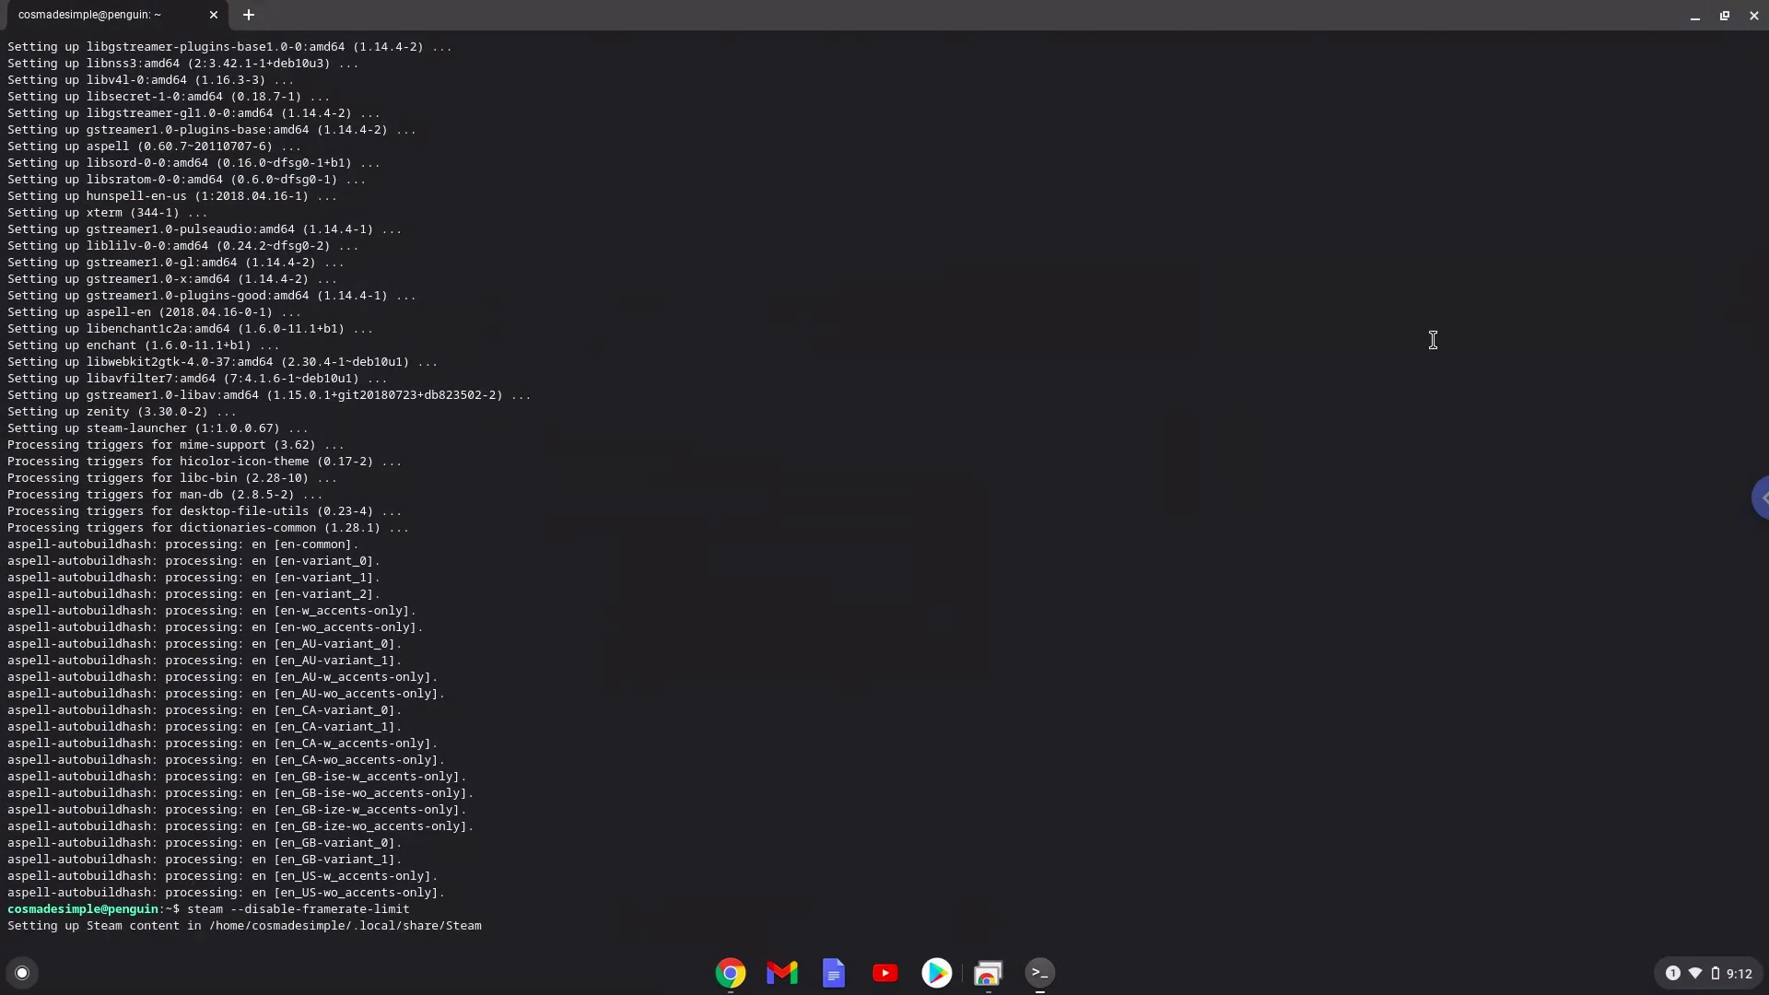
left_click(1694, 16)
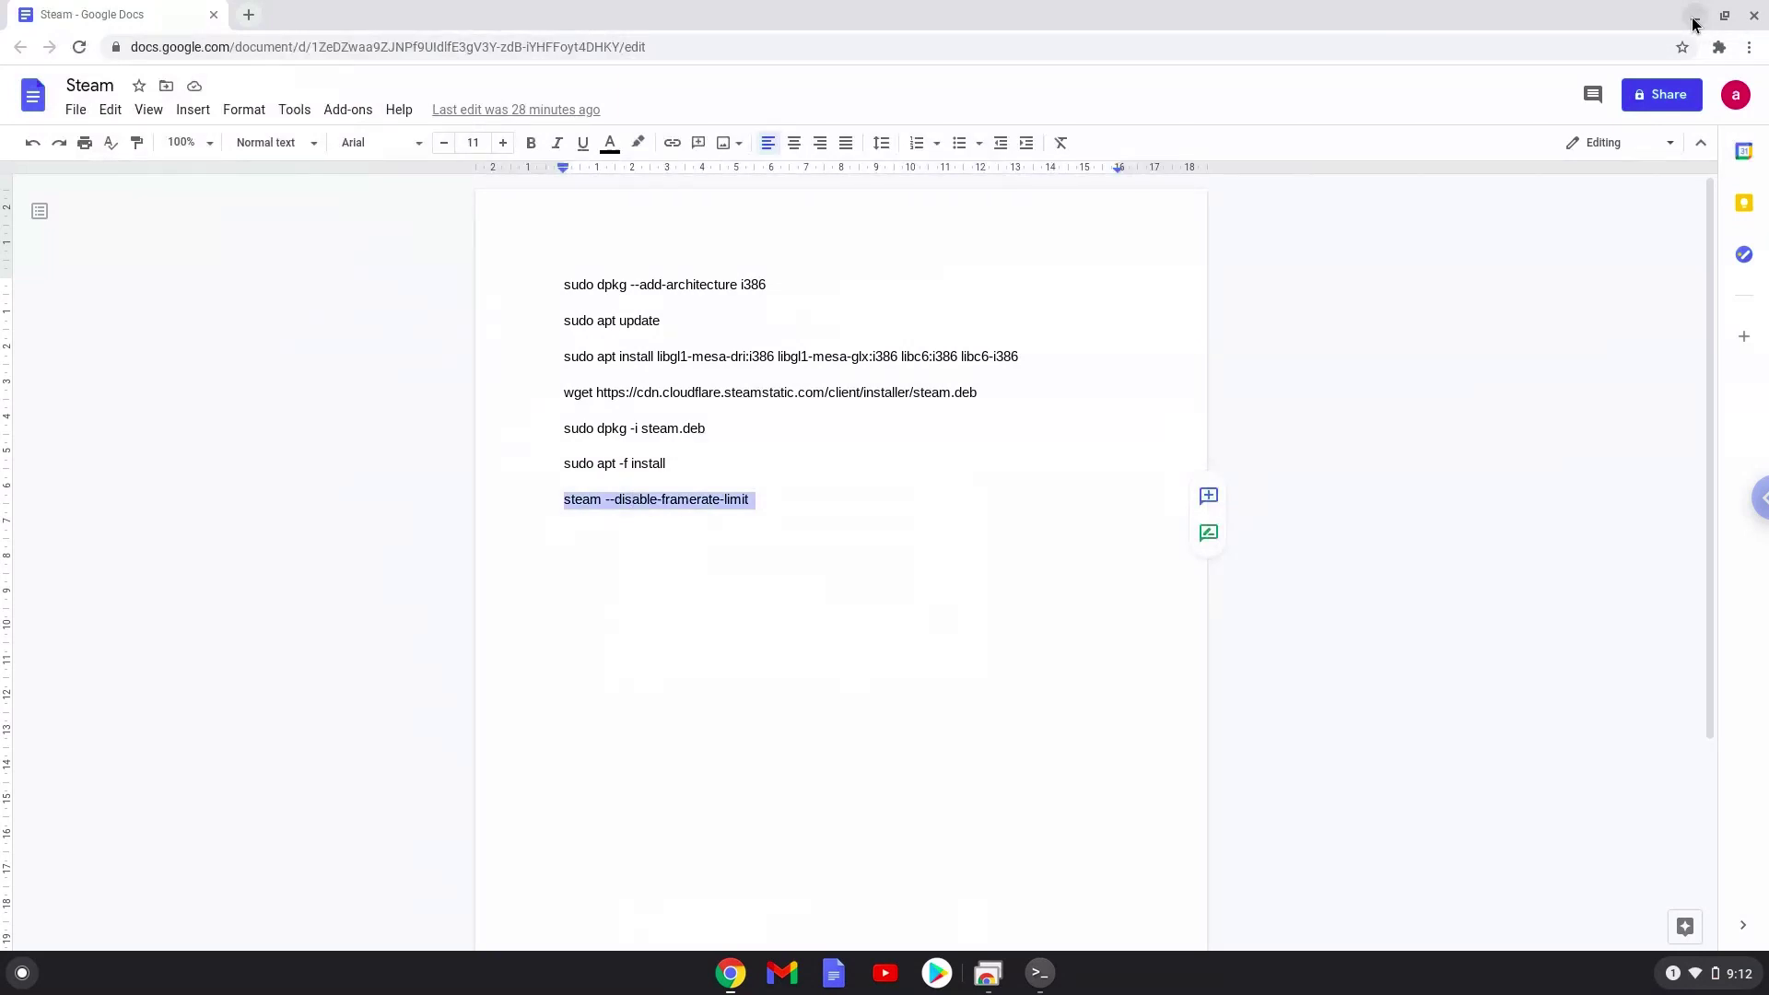
left_click(1695, 16)
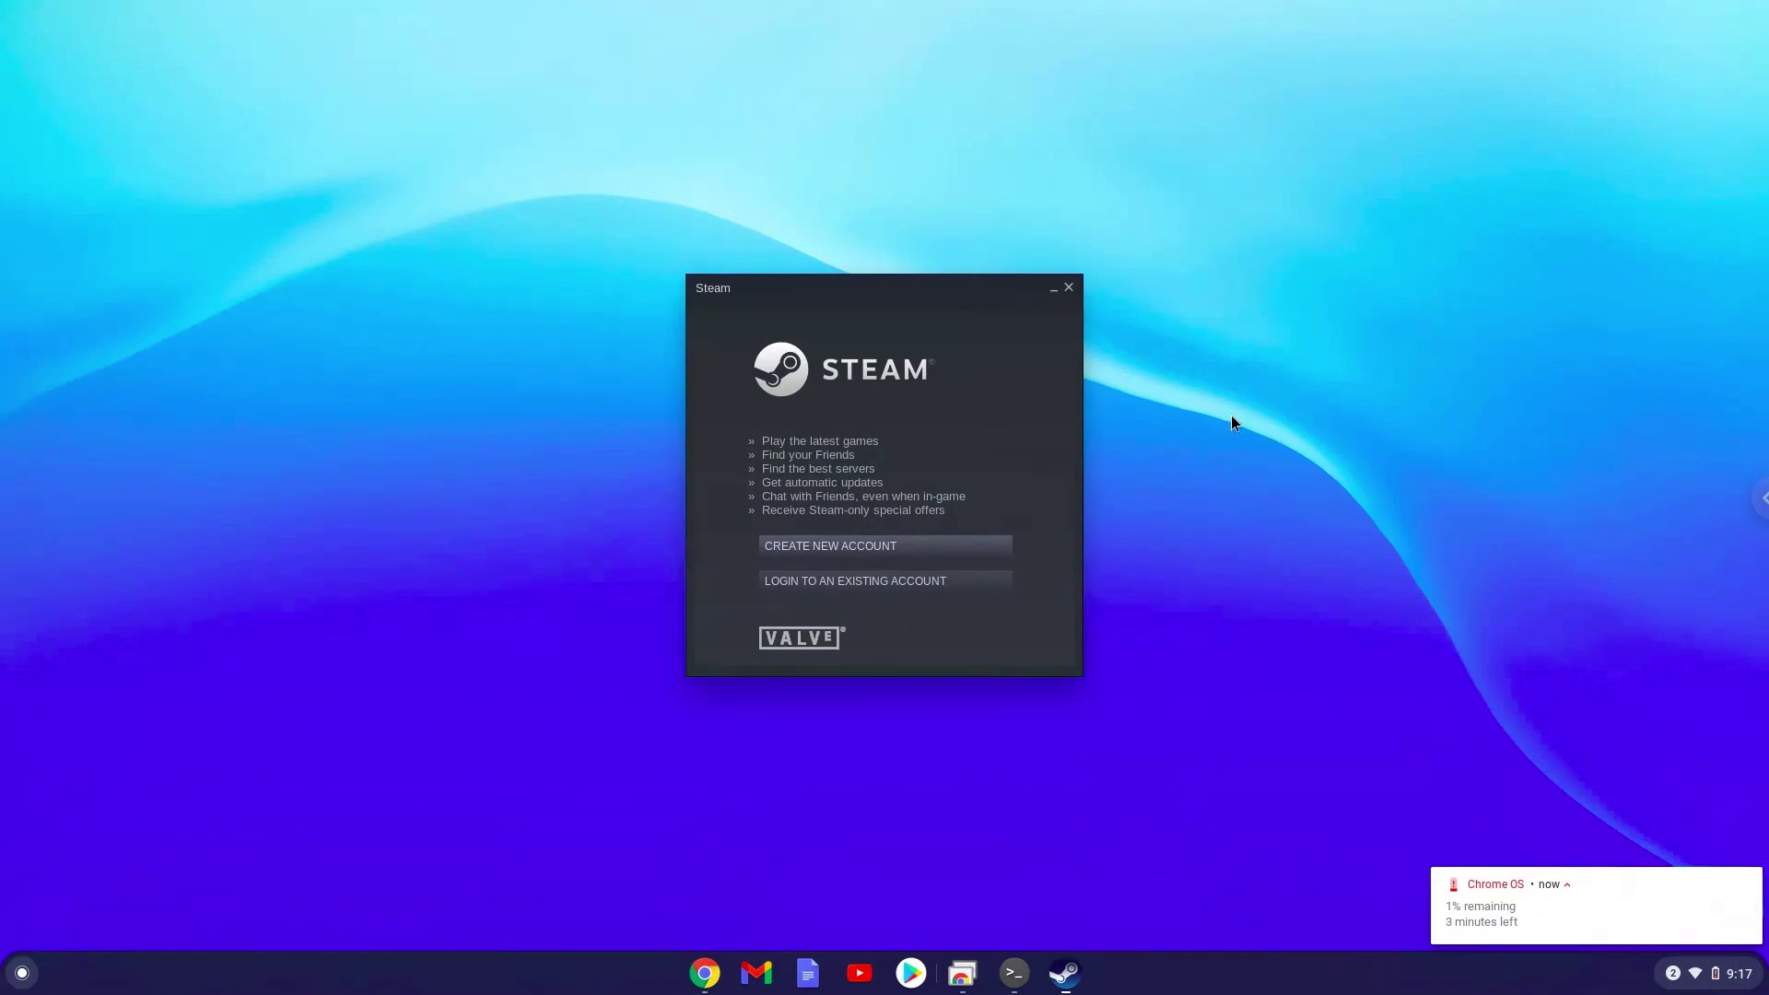
left_click(1067, 289)
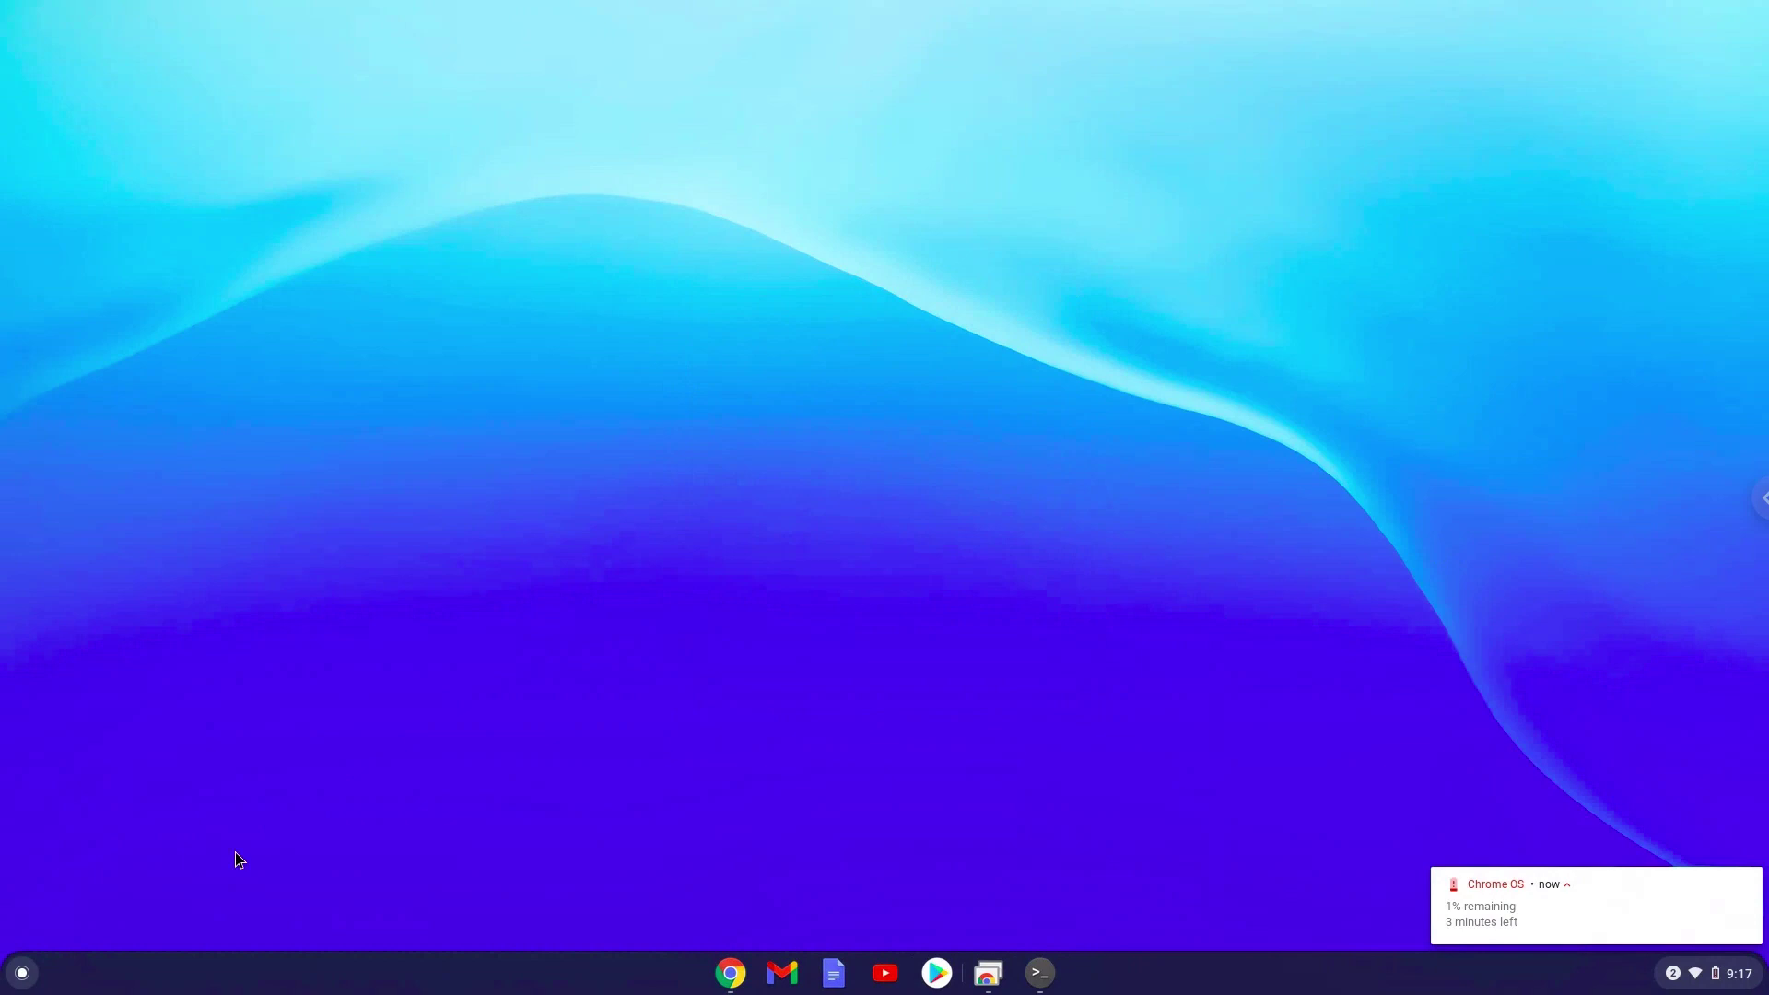
- Launch Steam from the Linux apps folder on launcher page 2 and dismiss the low-battery notice
left_click(23, 972)
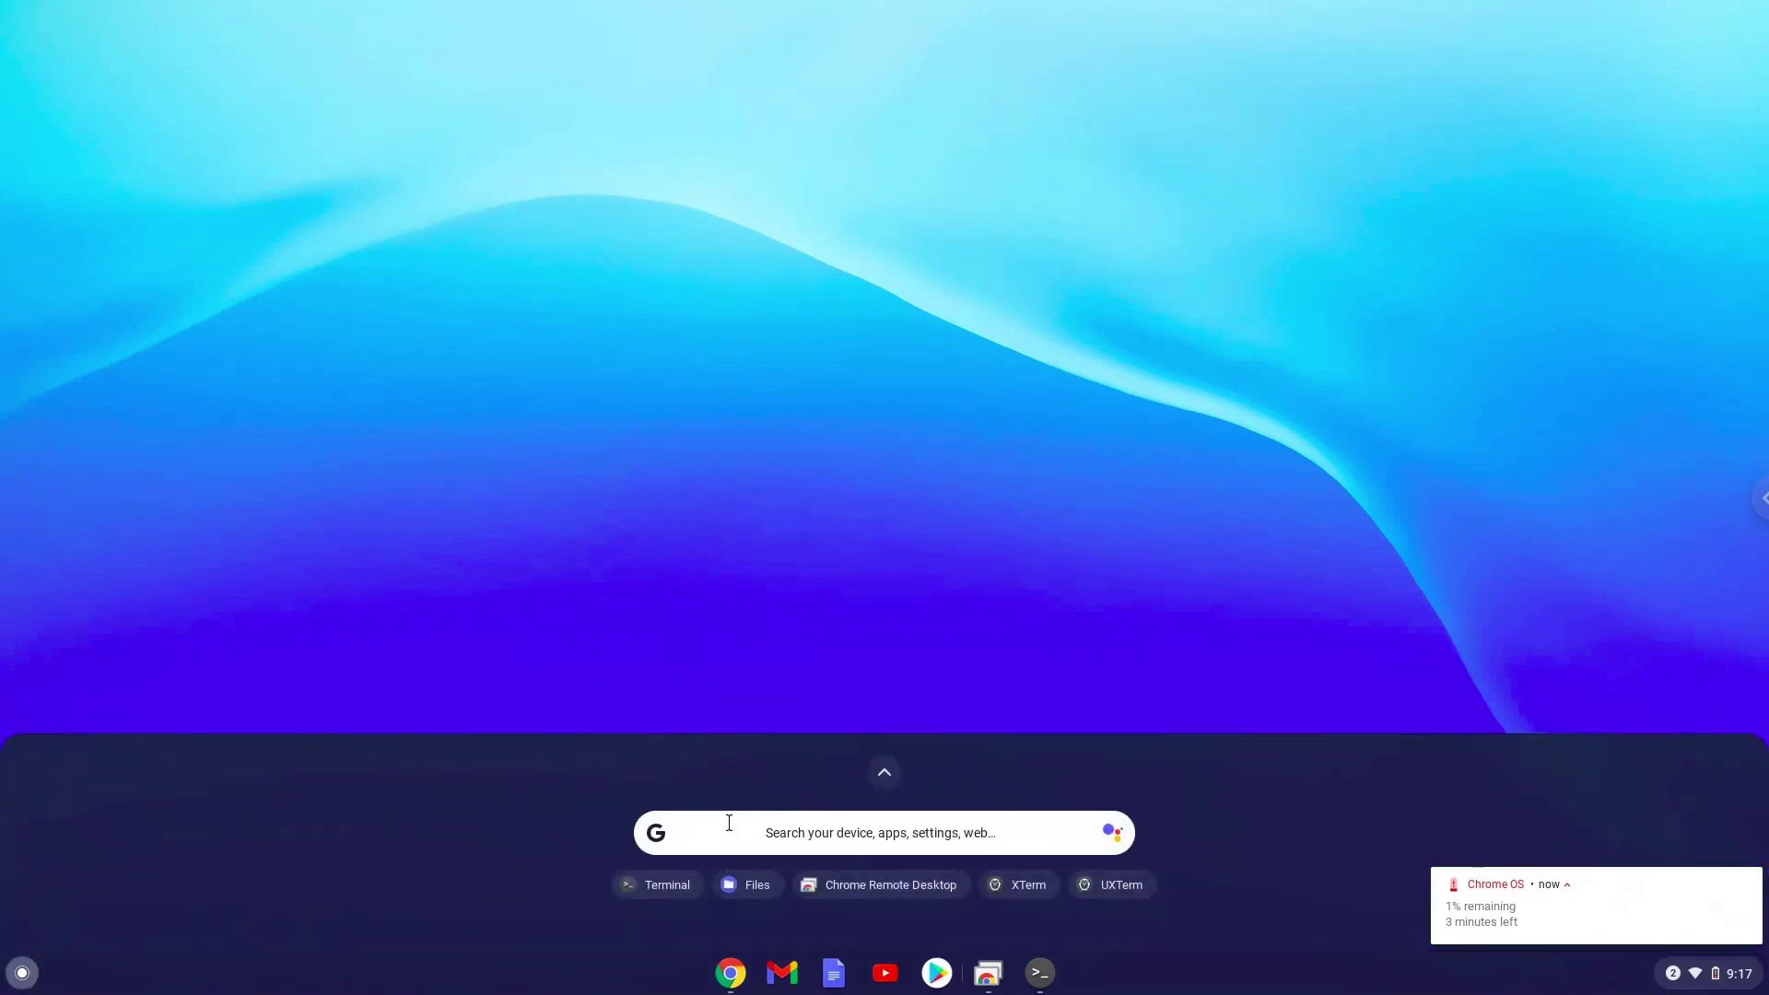
left_click(884, 775)
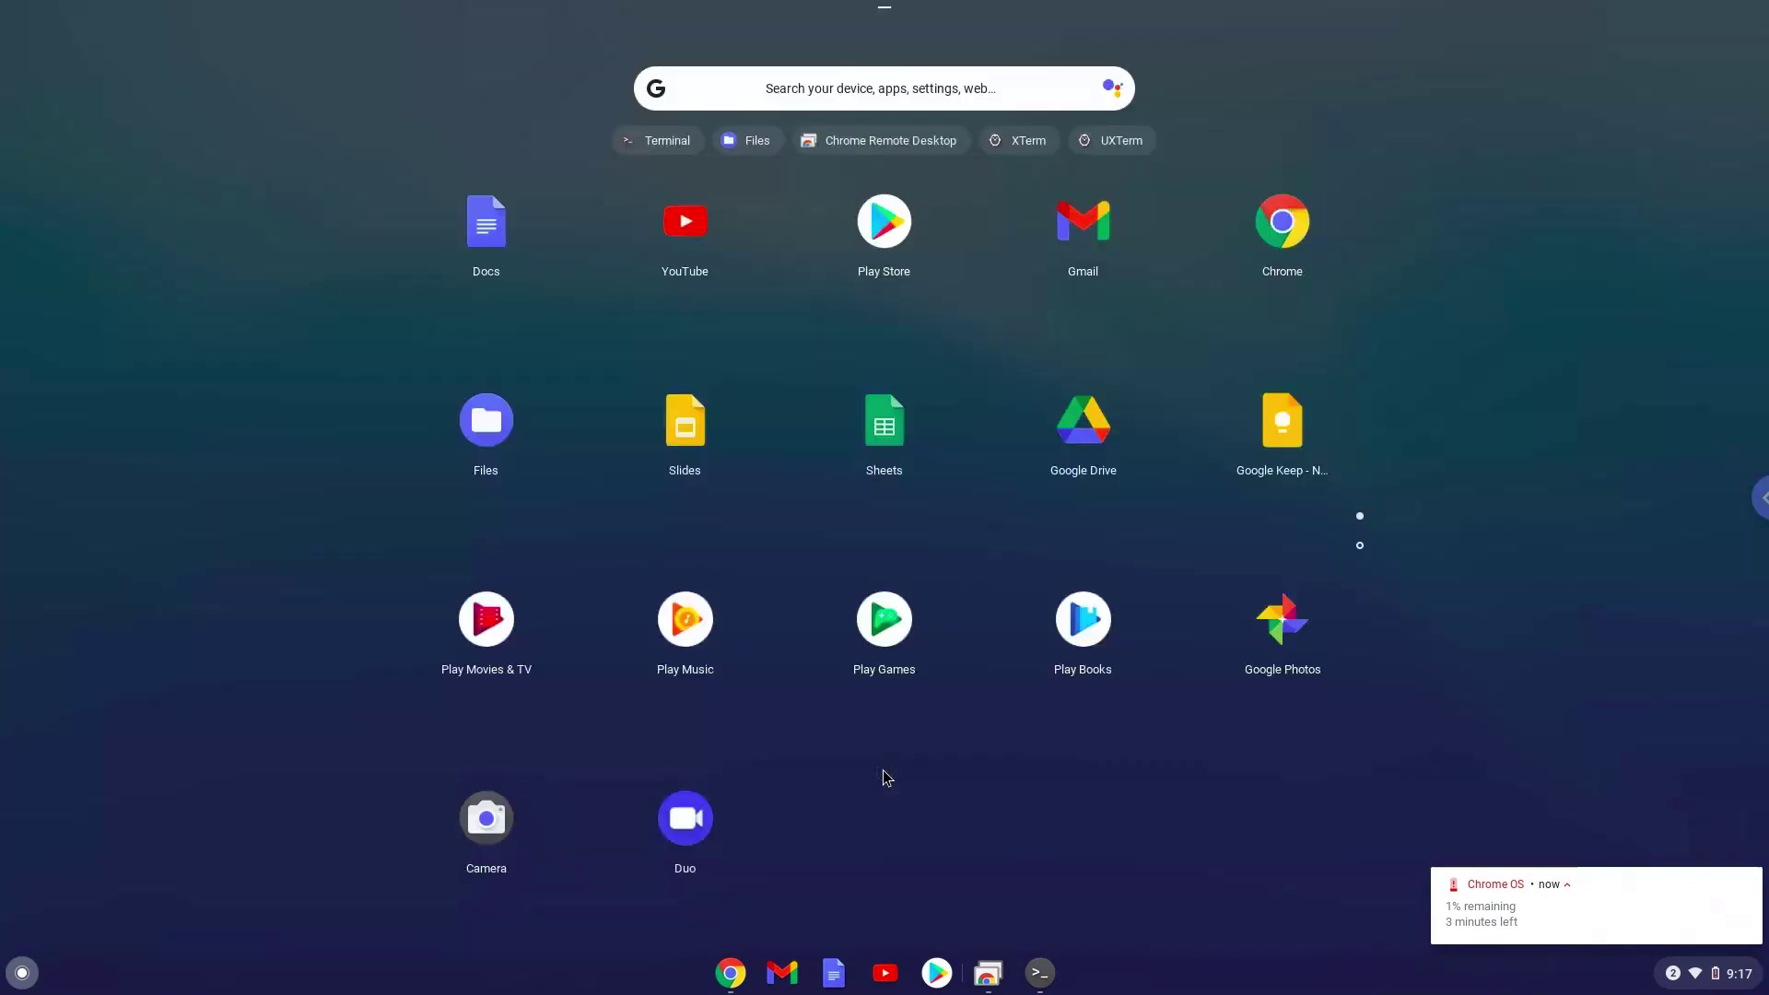
left_click(1359, 551)
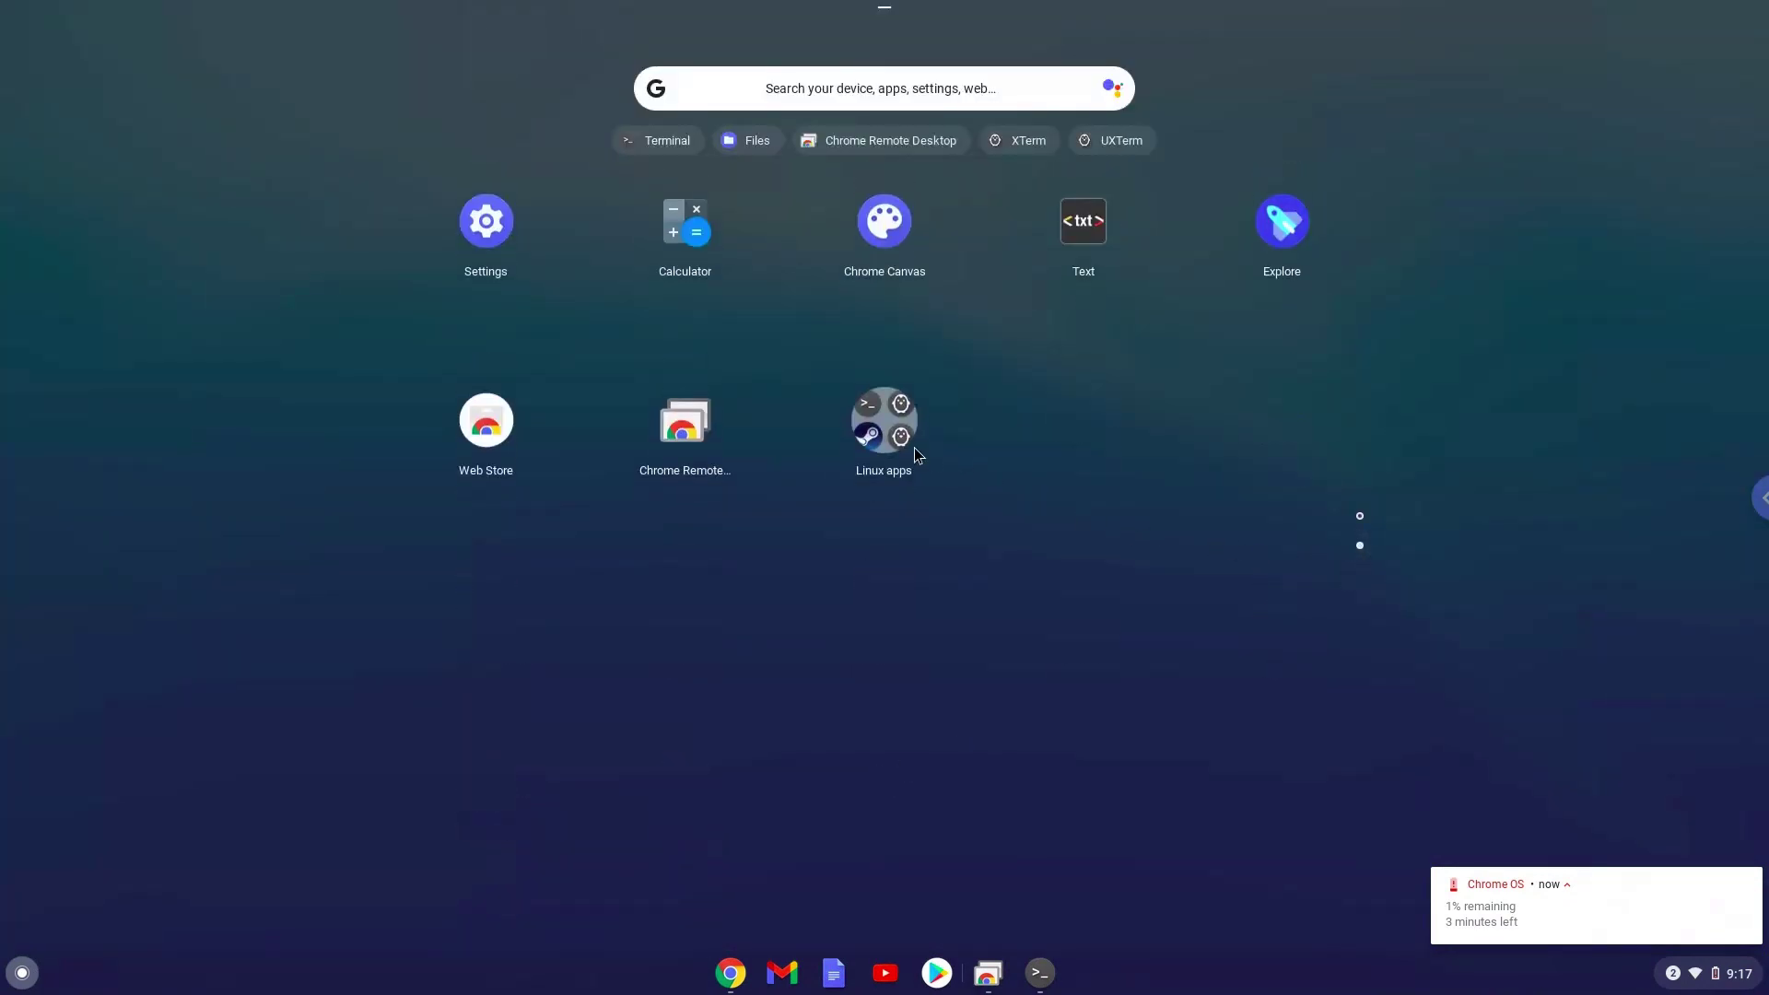
left_click(888, 434)
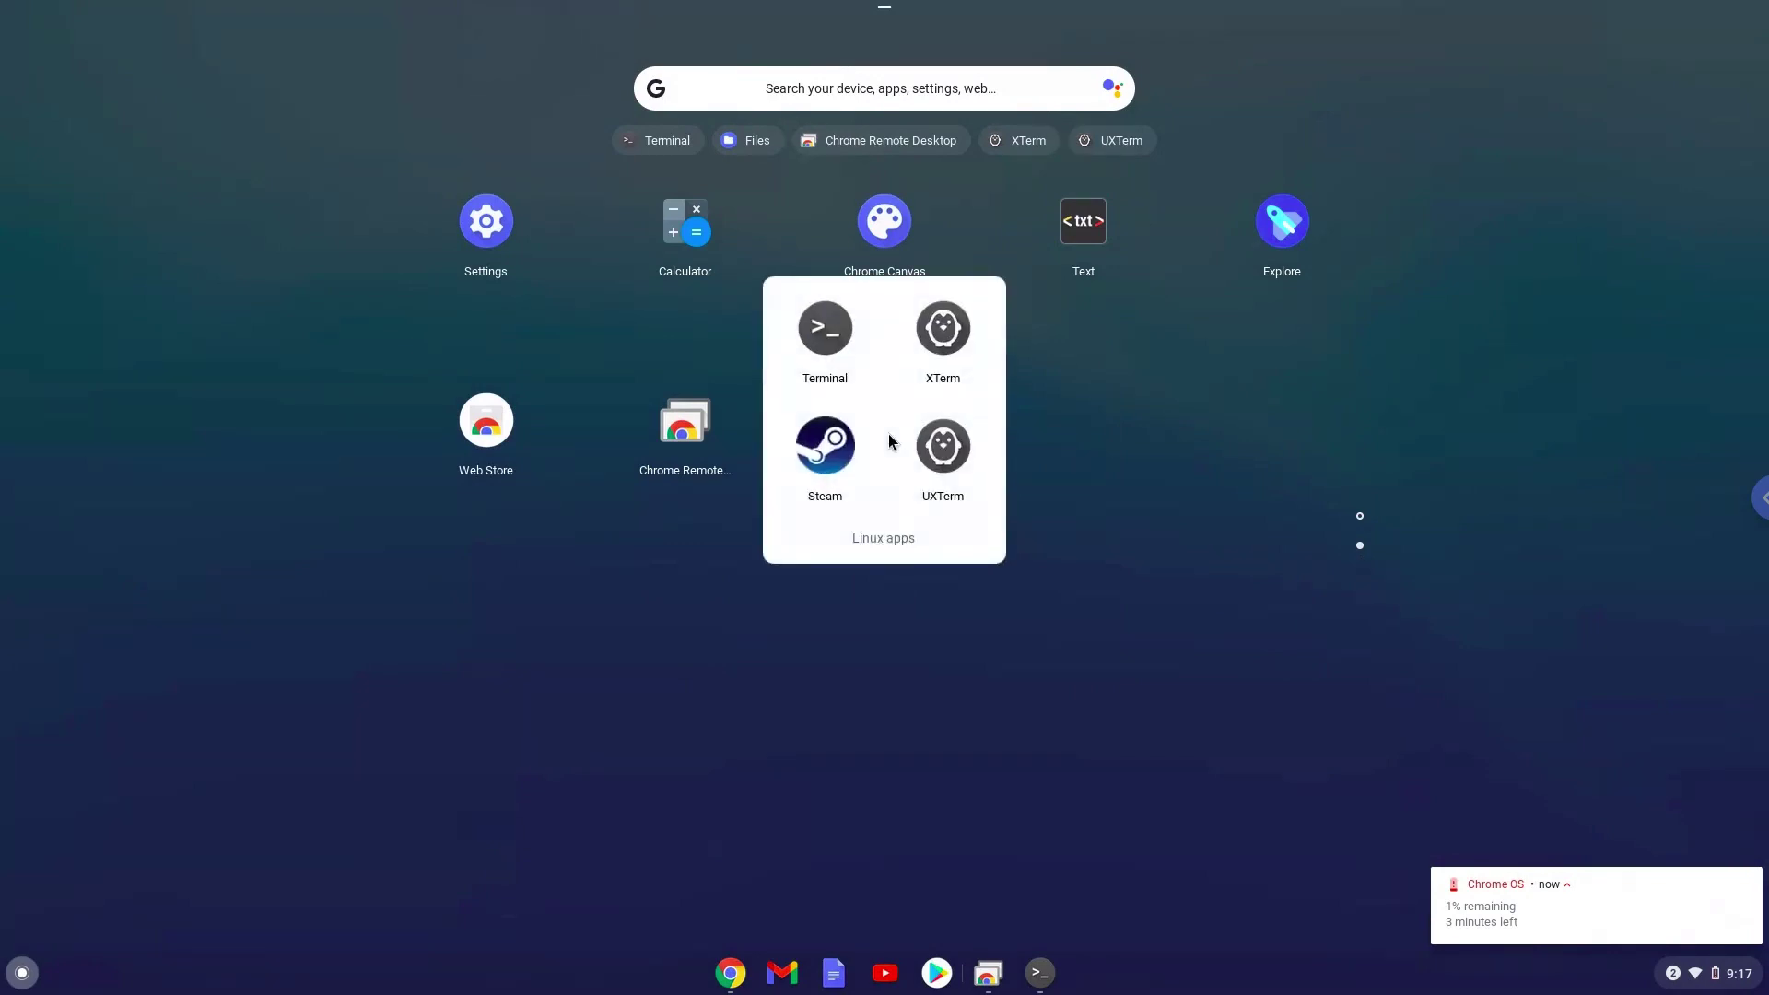
left_click(825, 458)
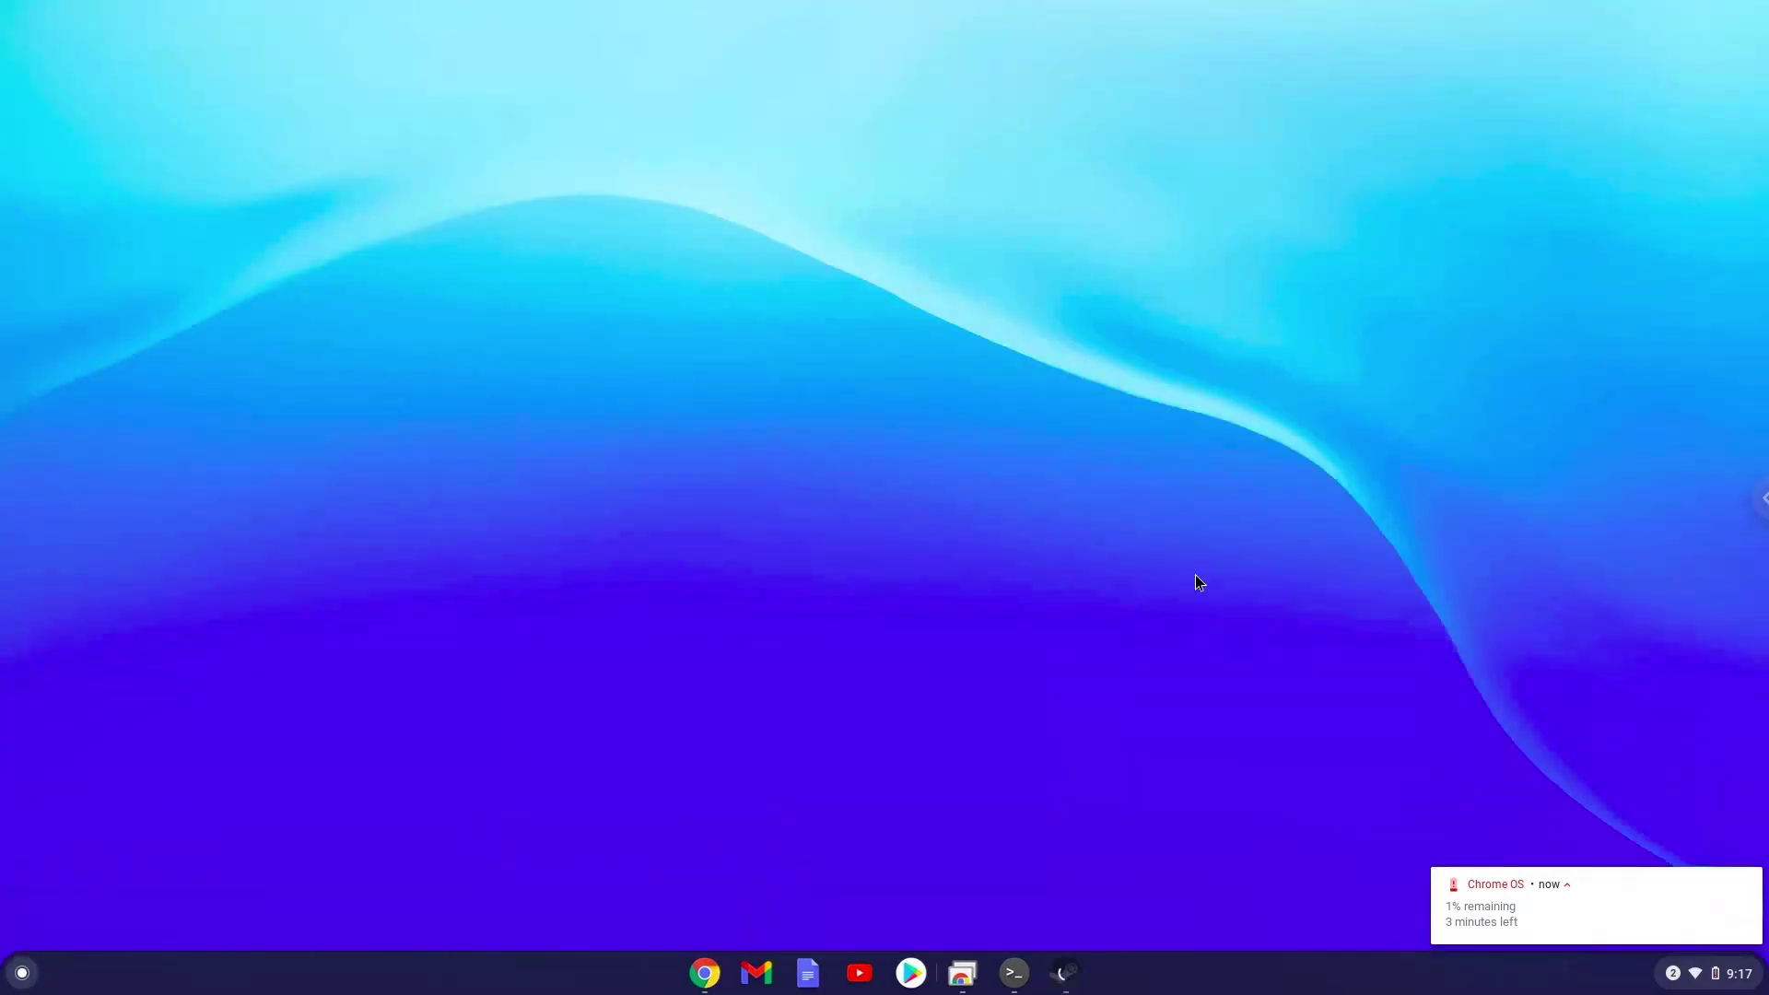
left_click(1749, 882)
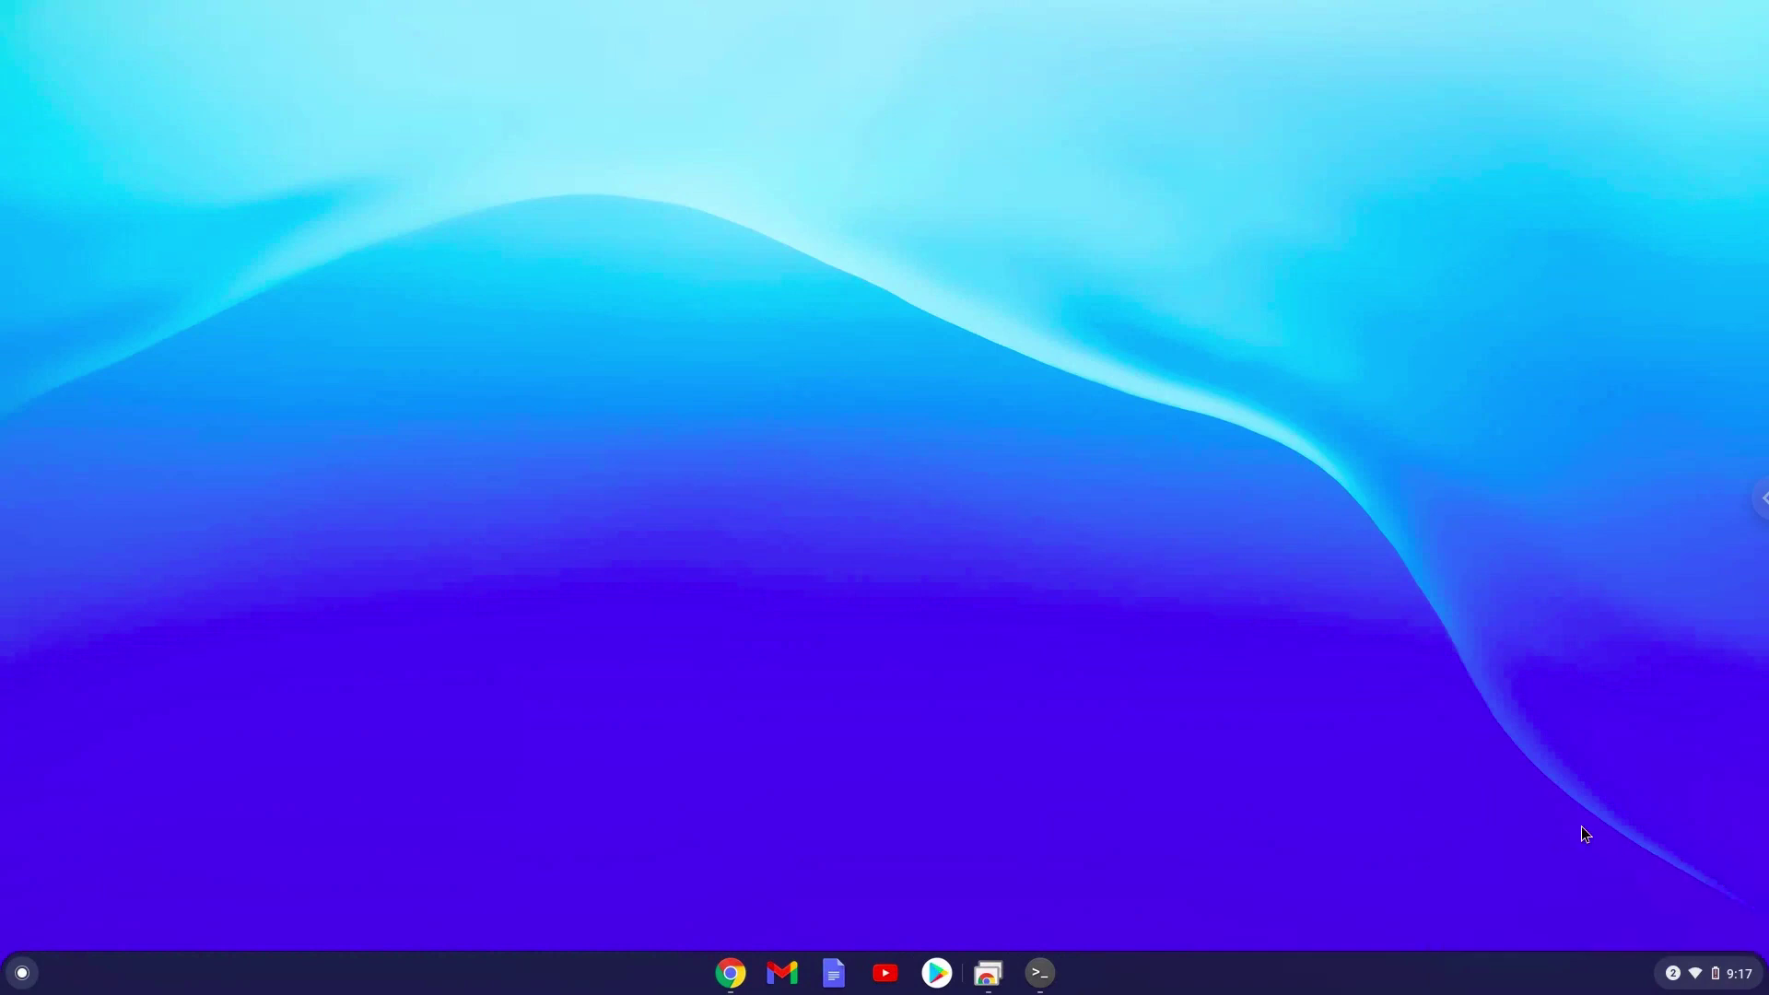